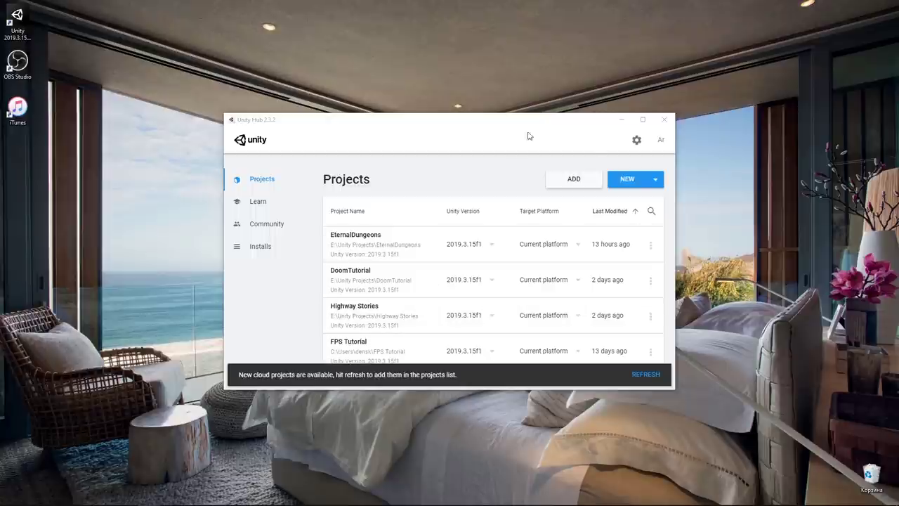
- Create a new 3D project named MyFirstGame, keeping the E:\Unity Projects location
click(627, 180)
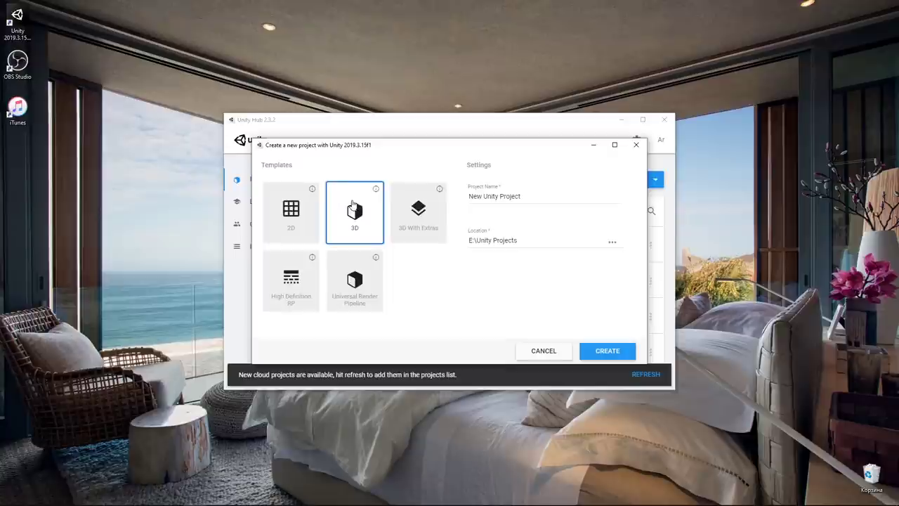
click(552, 194)
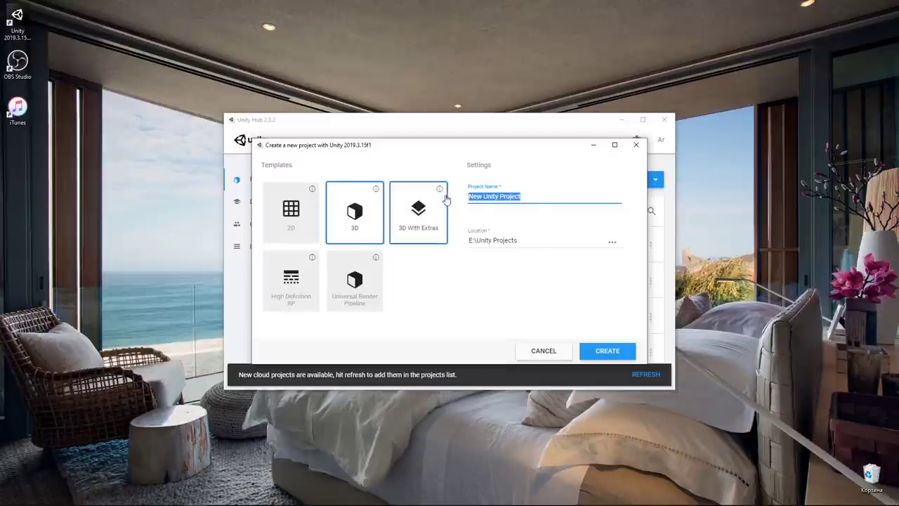
text(MyFirstGame)
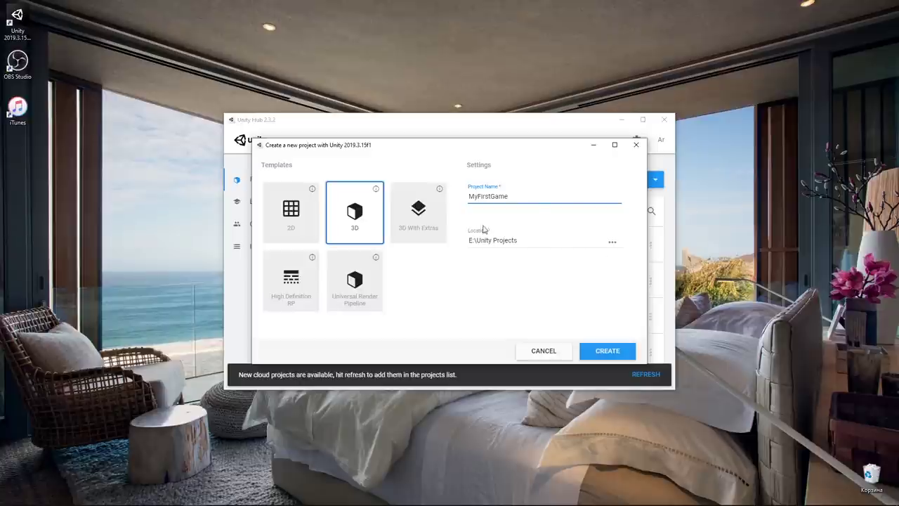
click(612, 243)
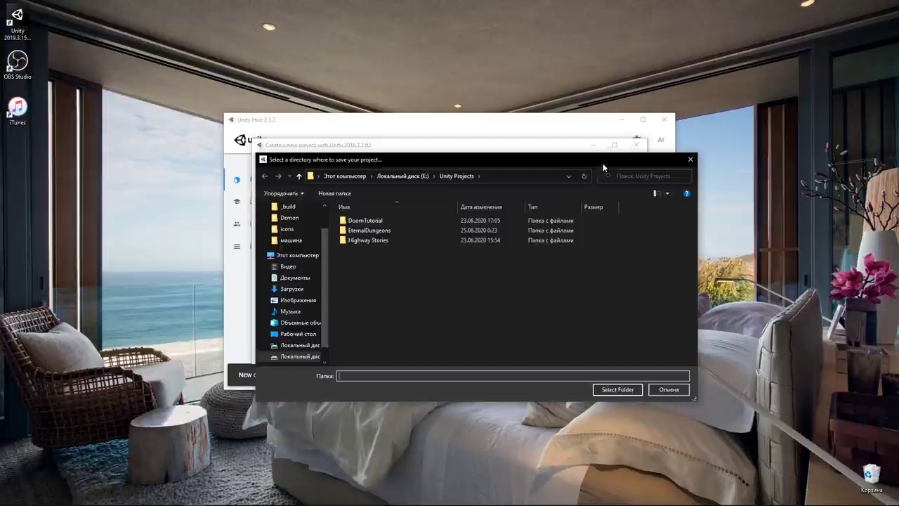
key(Escape)
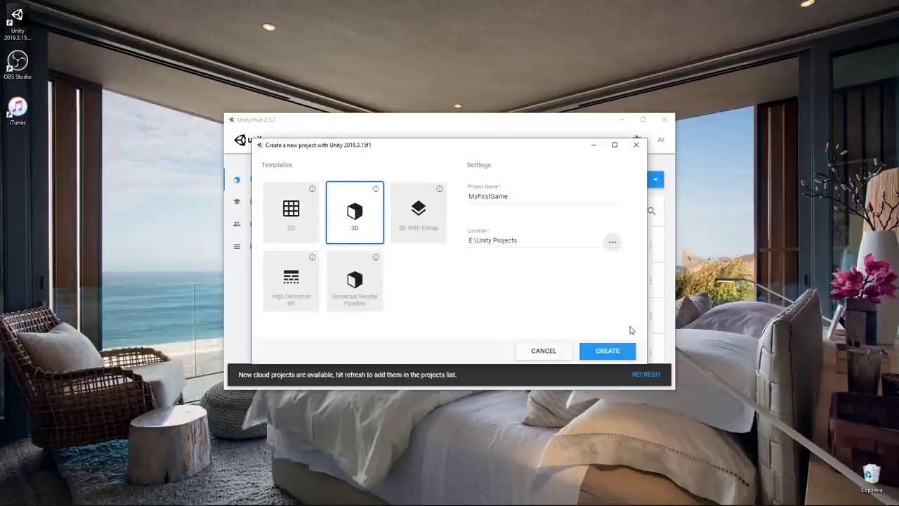
click(608, 350)
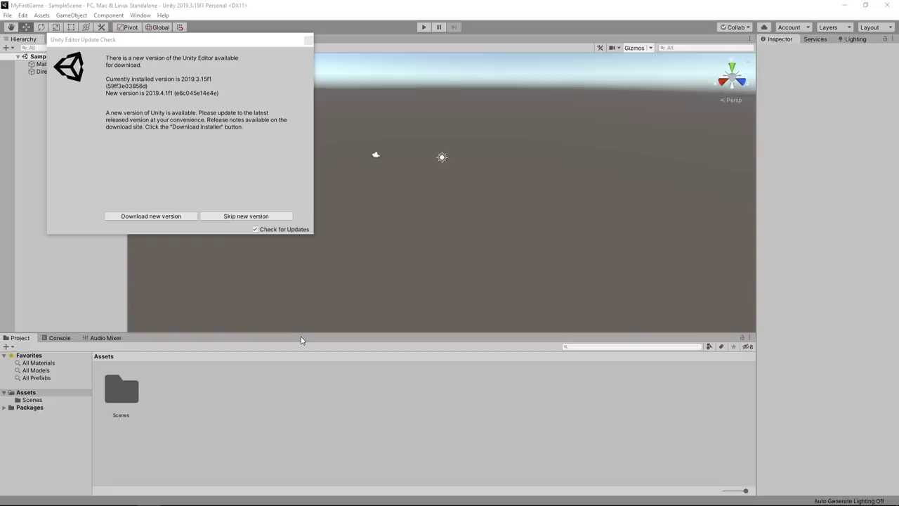
- Move aside and close the update notice, then orbit the empty SampleScene view
drag(208, 42, 299, 87)
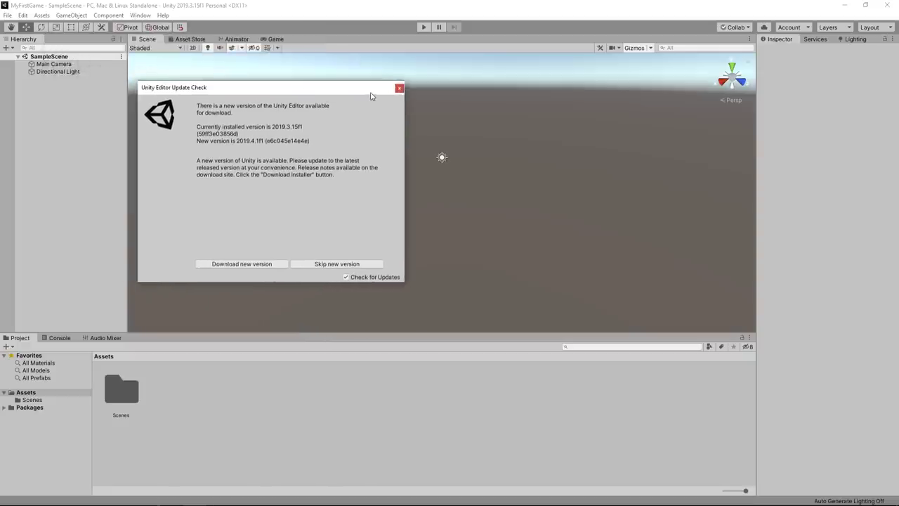
click(399, 89)
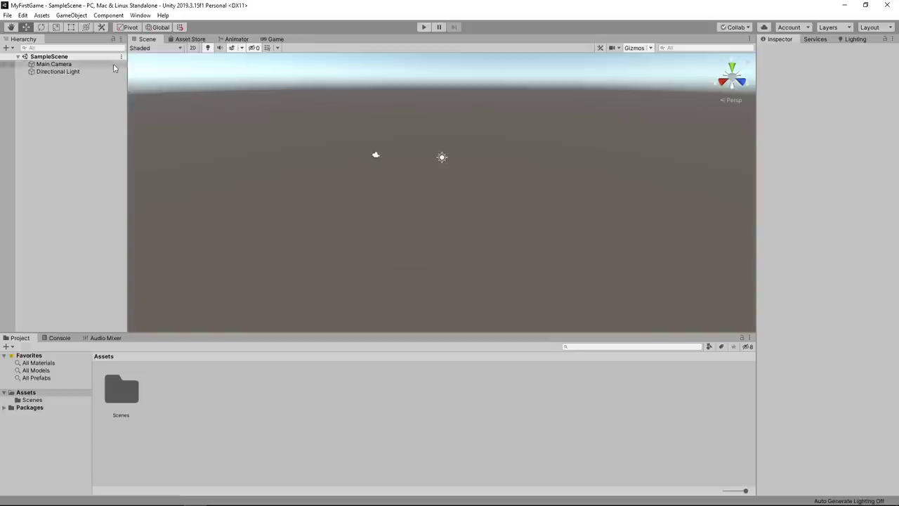
mouse_move(253, 92)
alt+mouse_down()
mouse_move(576, 135)
mouse_move(573, 292)
mouse_move(550, 189)
alt+mouse_up()
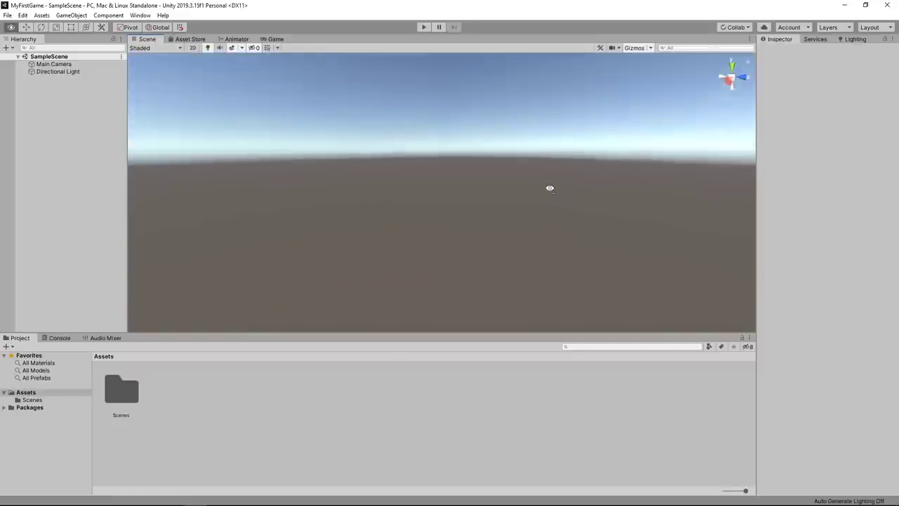
- Add a Cube via GameObject > 3D Object and switch to the Move tool
click(71, 15)
mouse_move(119, 47)
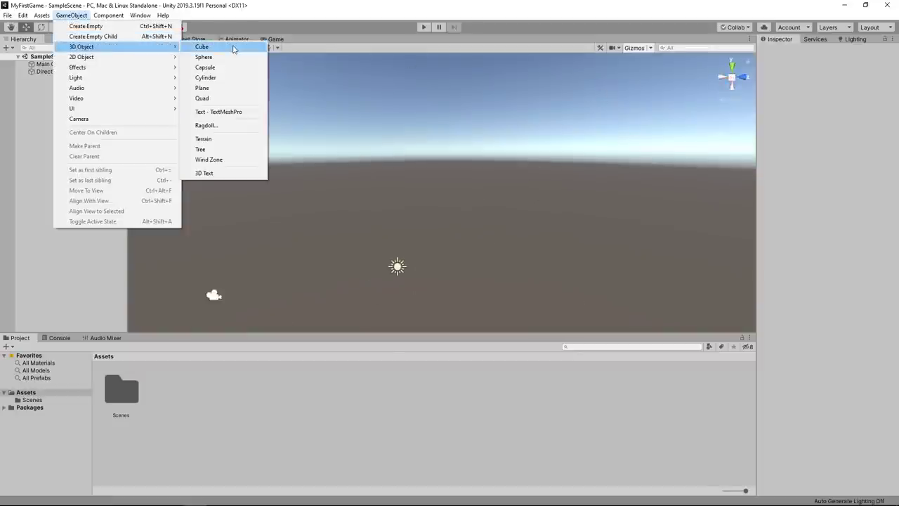
click(202, 47)
mouse_move(509, 162)
alt+mouse_down()
mouse_move(412, 271)
mouse_move(427, 248)
alt+mouse_up()
key(w)
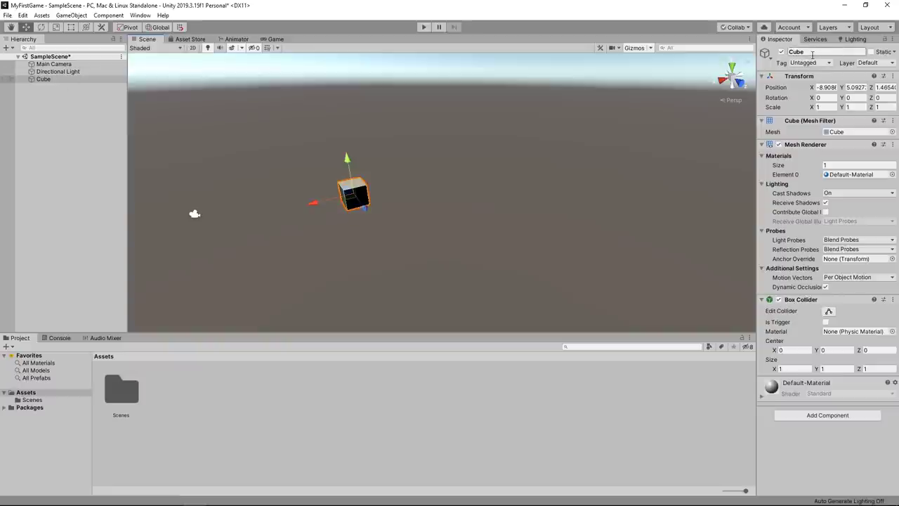
drag(813, 55, 789, 55)
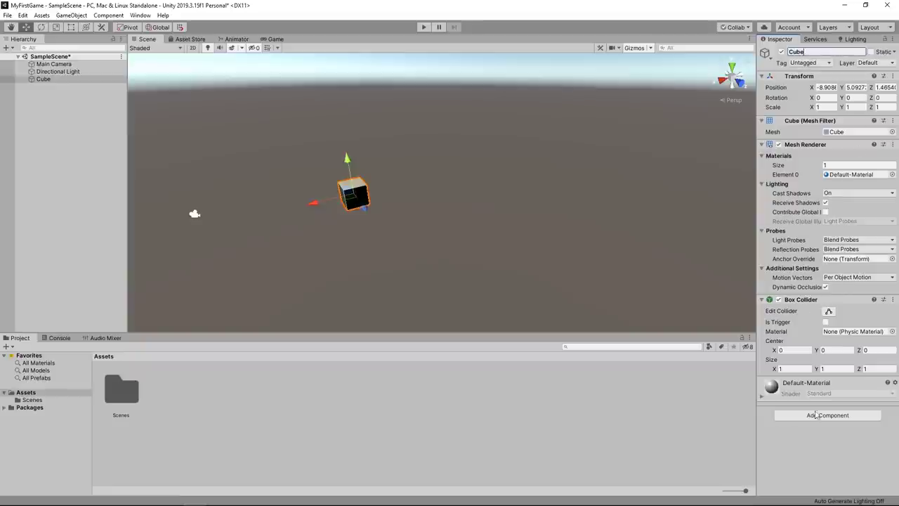
- Add a Sphere the same way, then select Cube and Sphere and clear the selection
click(71, 15)
mouse_move(144, 47)
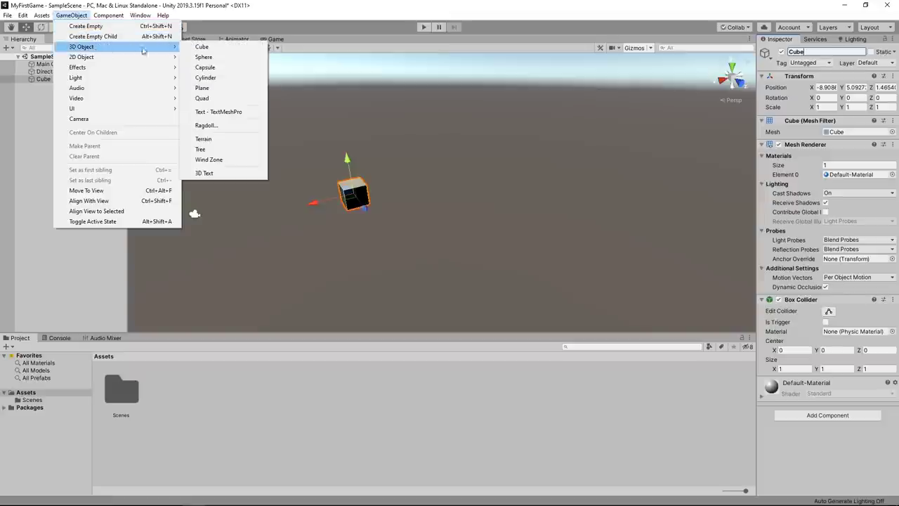
click(212, 58)
click(51, 92)
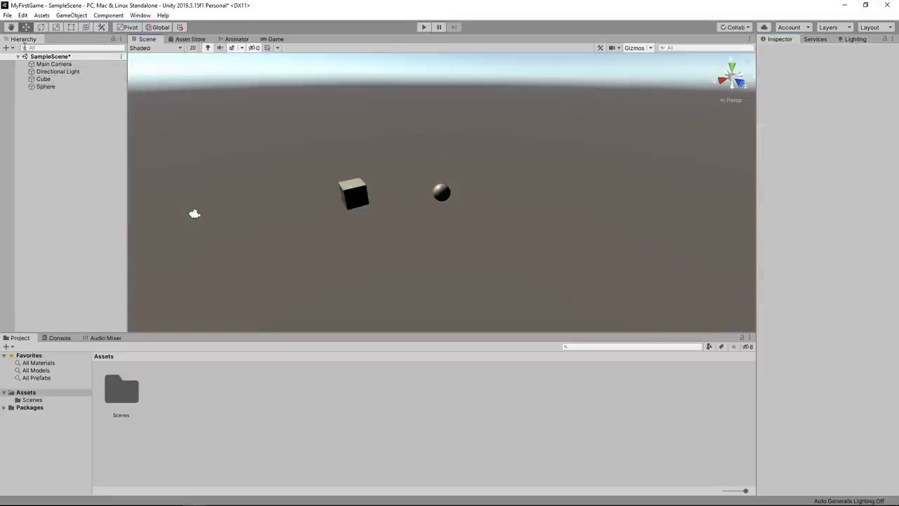
click(43, 80)
click(62, 87)
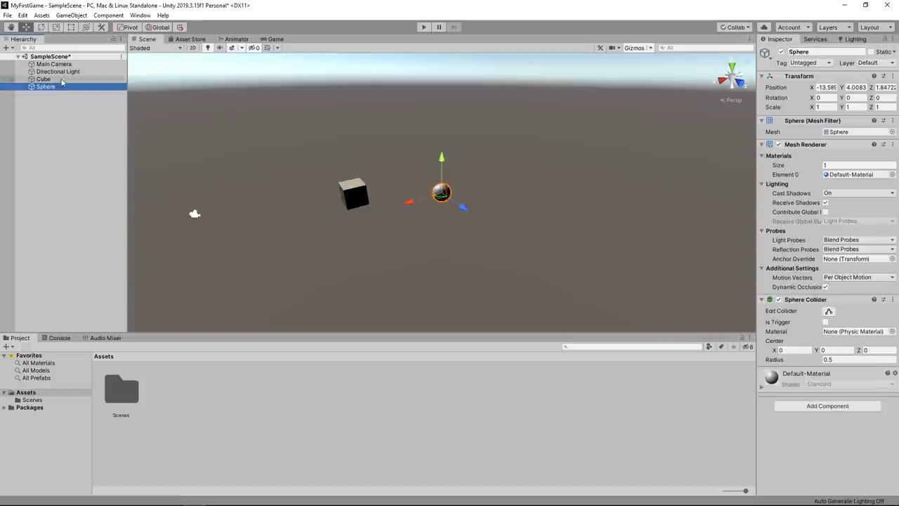
click(70, 112)
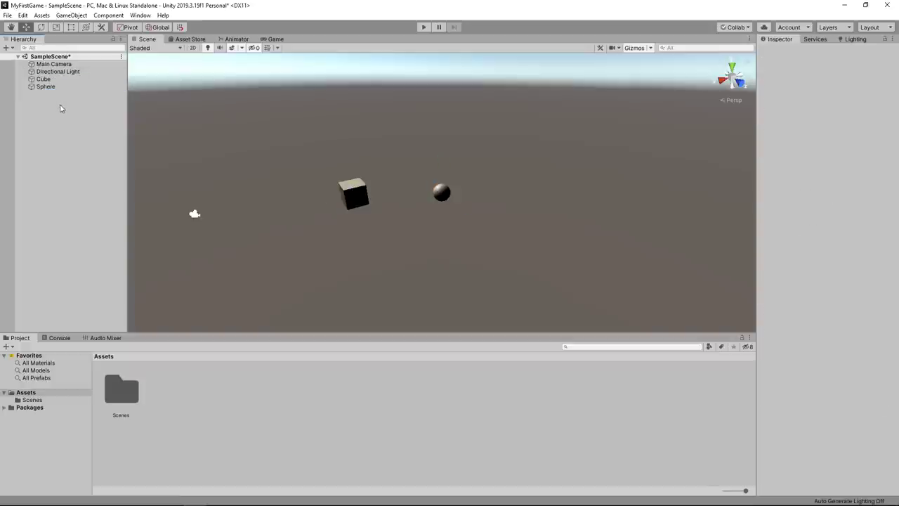
- Search the Hierarchy for 'cube', select the result, then clear the search
click(76, 47)
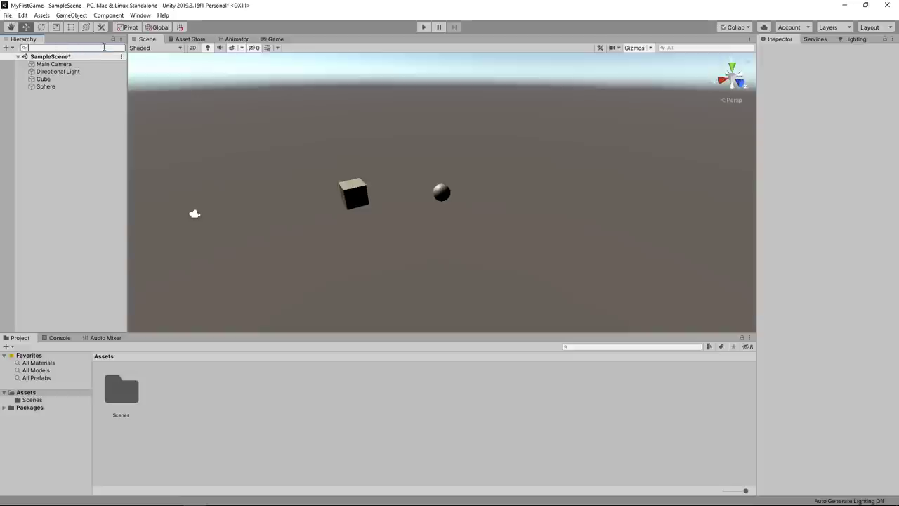
text(cube)
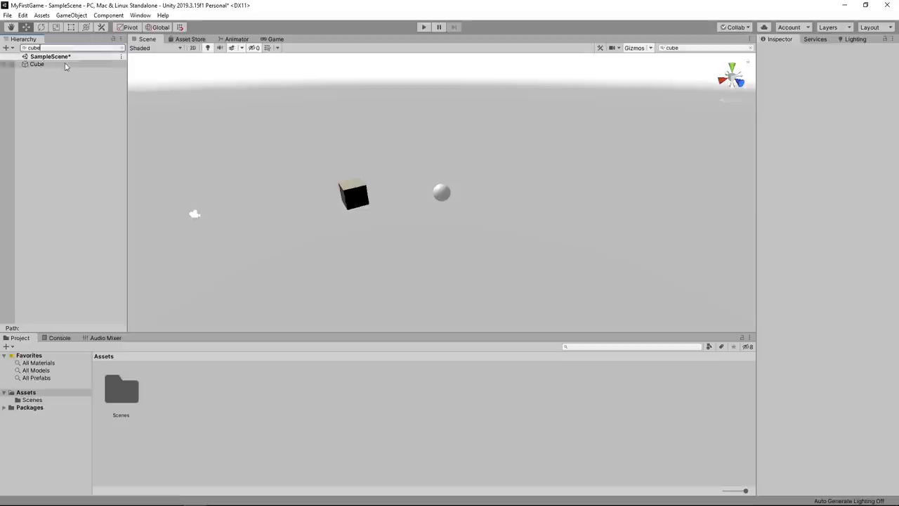
click(63, 63)
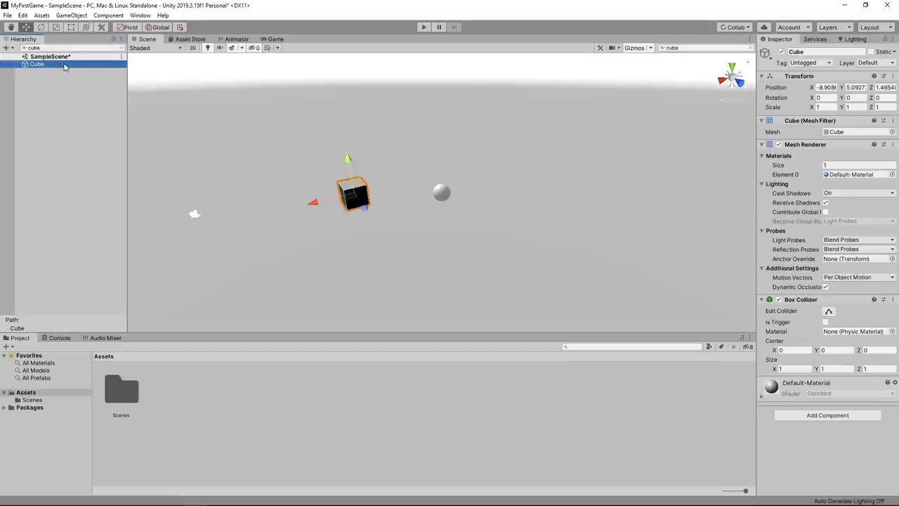
click(157, 122)
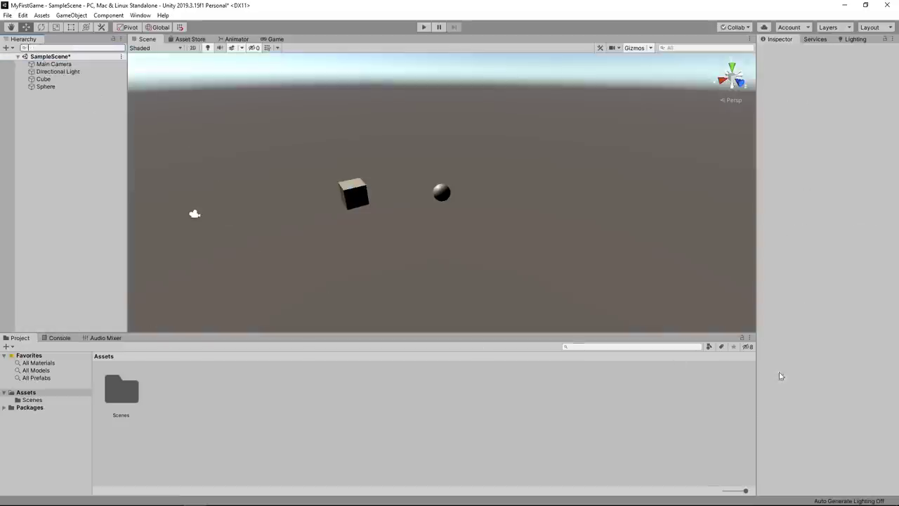
- Open the Scenes folder and reveal the project's assets with Show in Explorer
double_click(127, 393)
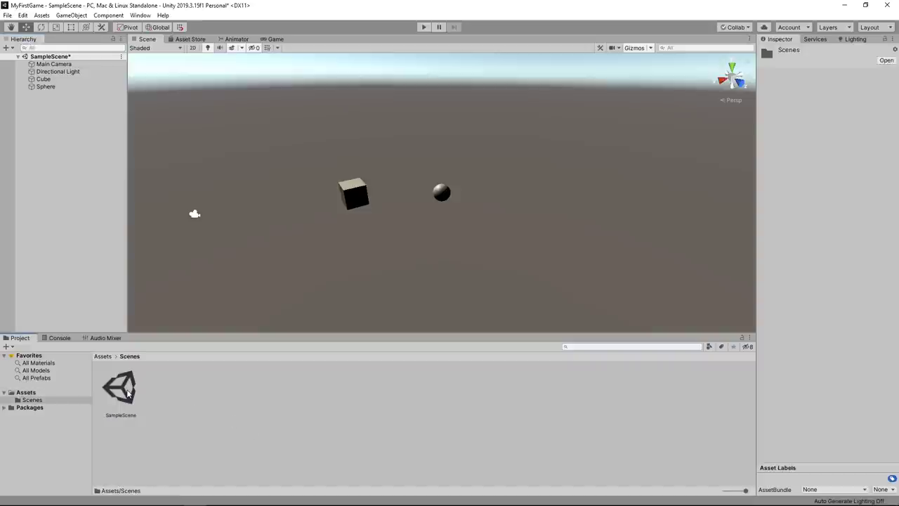
right_click(160, 388)
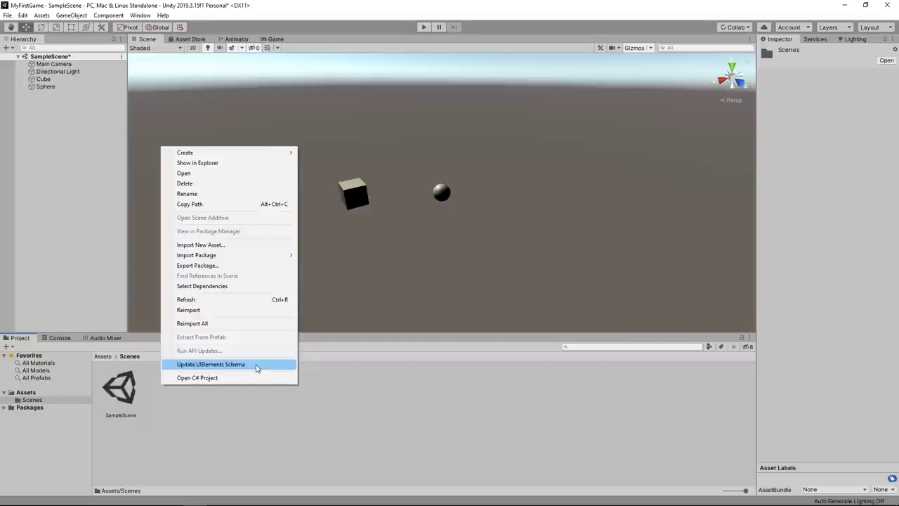
click(250, 168)
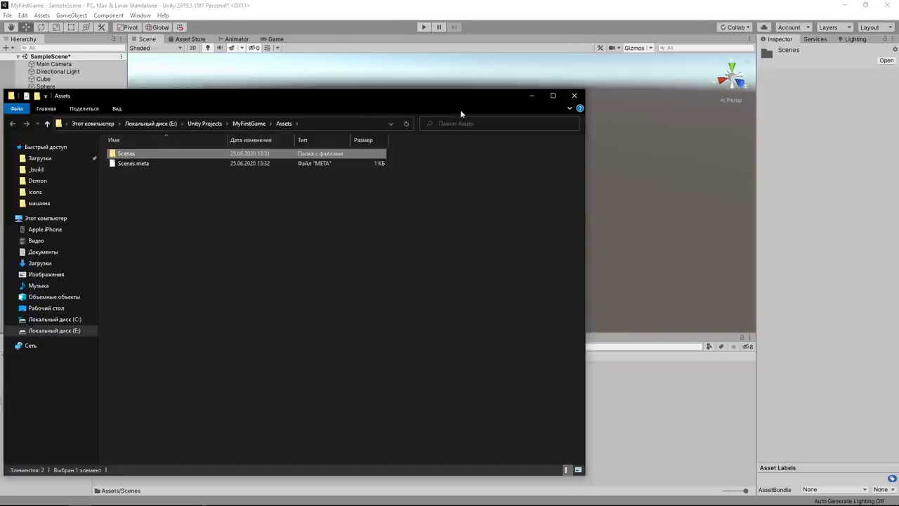
- Browse from the MyFirstGame folder into Assets in File Explorer, then close Explorer
drag(397, 103, 602, 89)
click(460, 110)
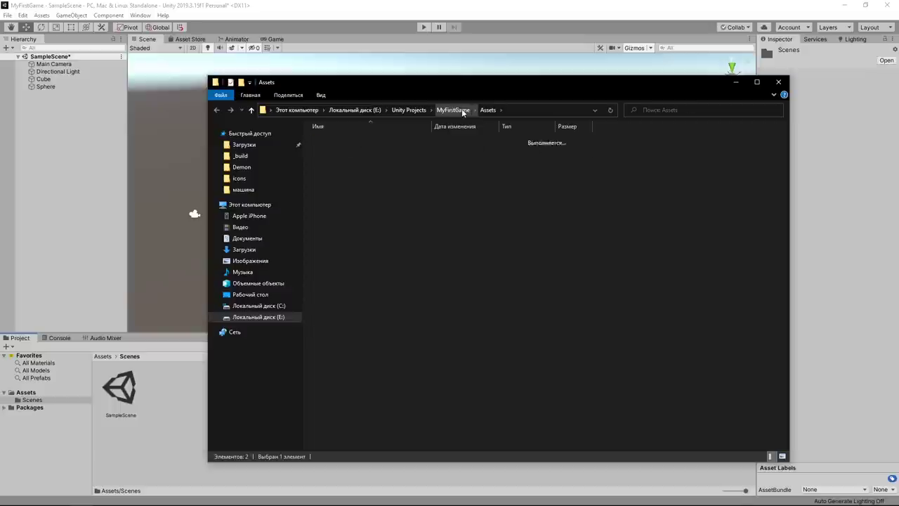
double_click(337, 143)
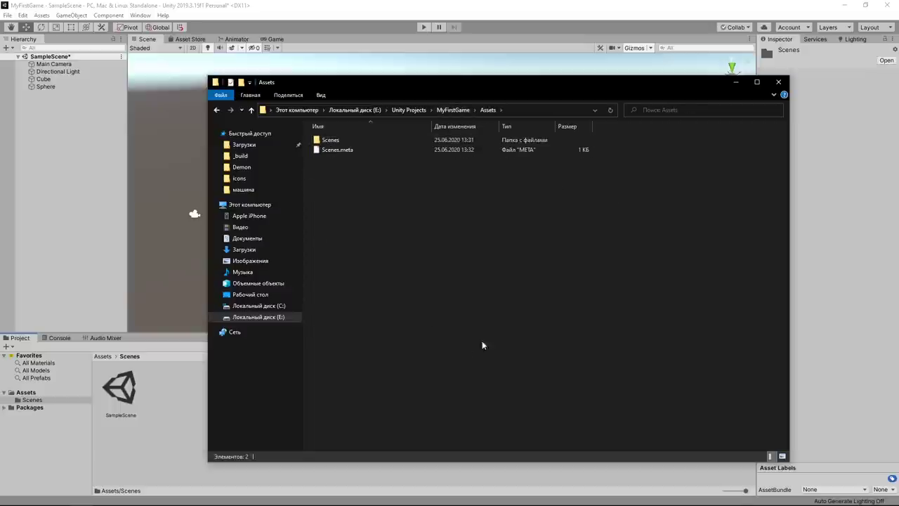
click(162, 444)
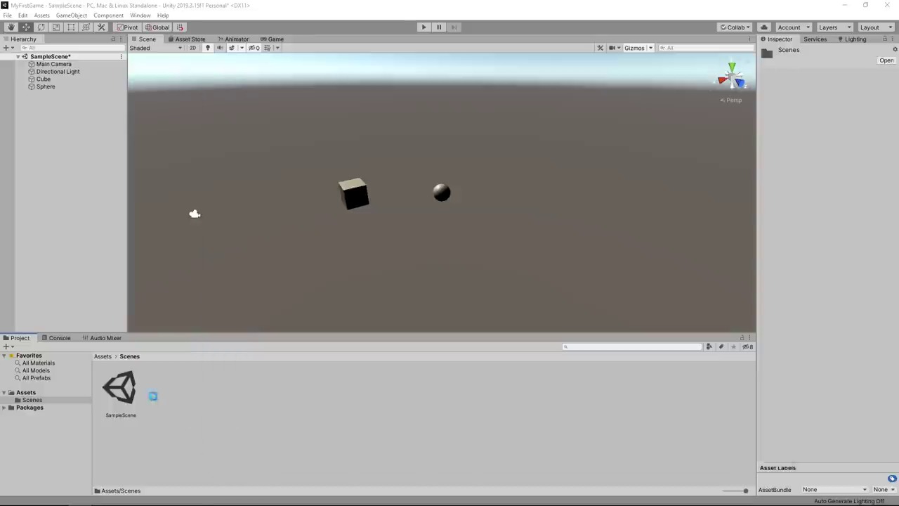
key(alt+Tab)
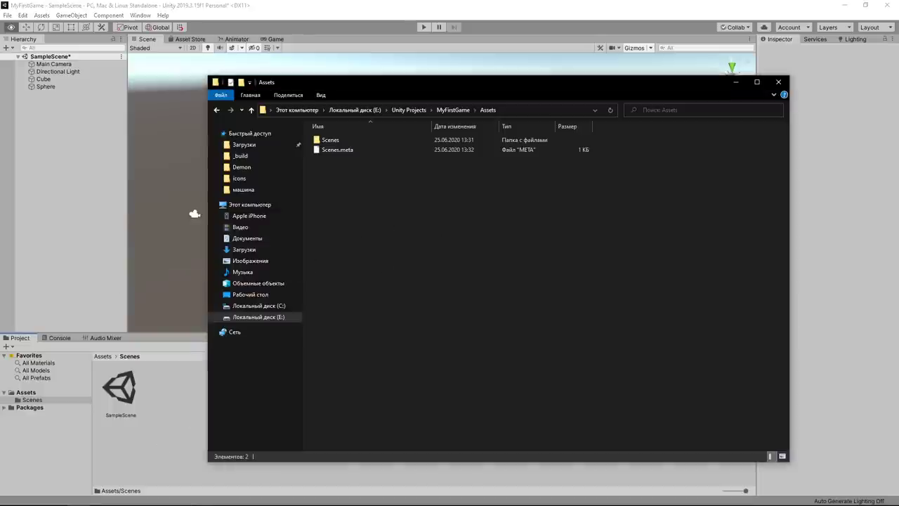
click(779, 79)
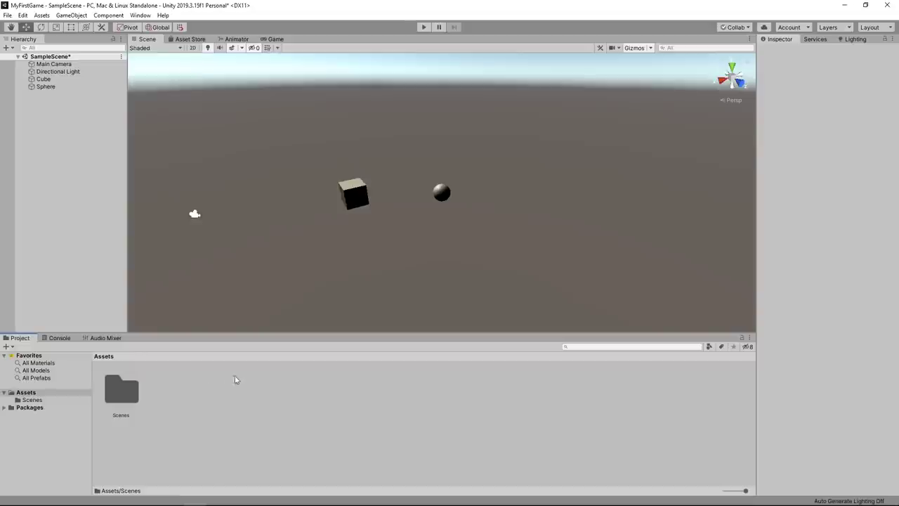
- Open and dismiss context menus in the Hierarchy and Project panels, ending on the Assets folder
right_click(94, 147)
right_click(230, 432)
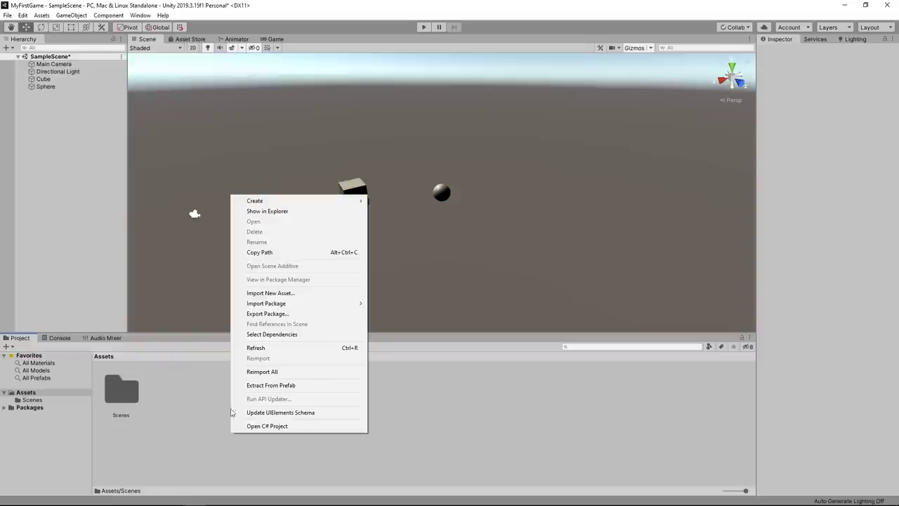
right_click(76, 123)
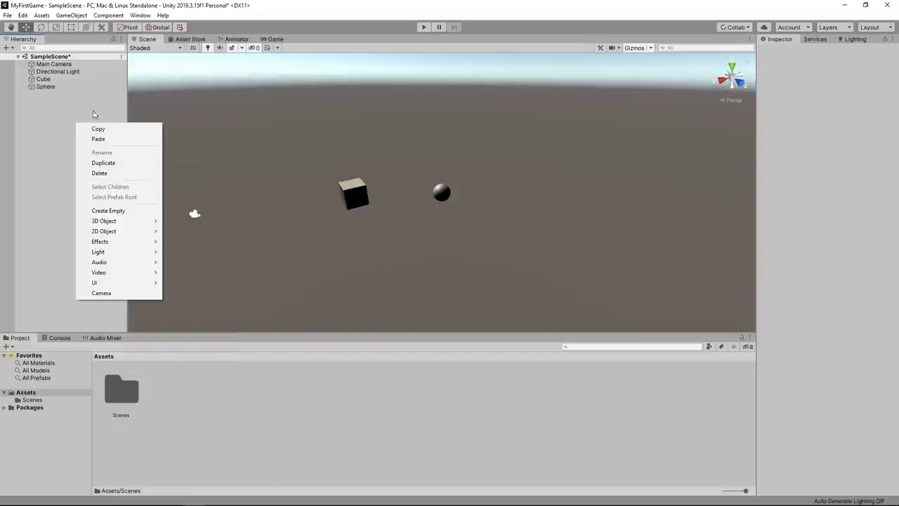
click(68, 16)
click(423, 137)
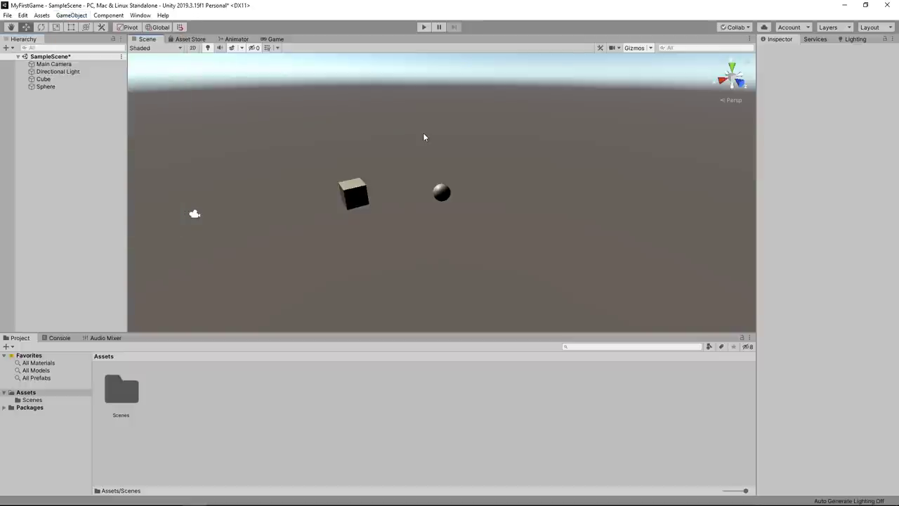
mouse_move(483, 104)
alt+mouse_down()
mouse_move(464, 146)
mouse_move(514, 104)
alt+mouse_up()
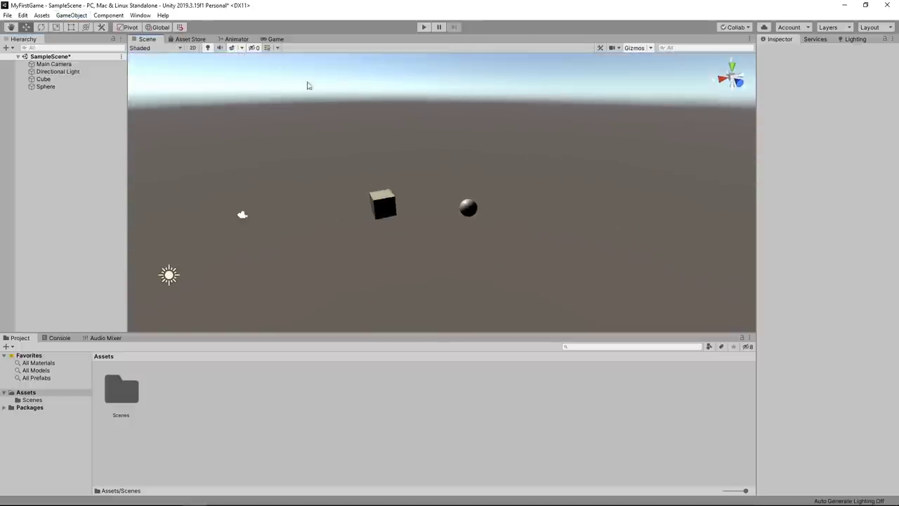
right_click(189, 412)
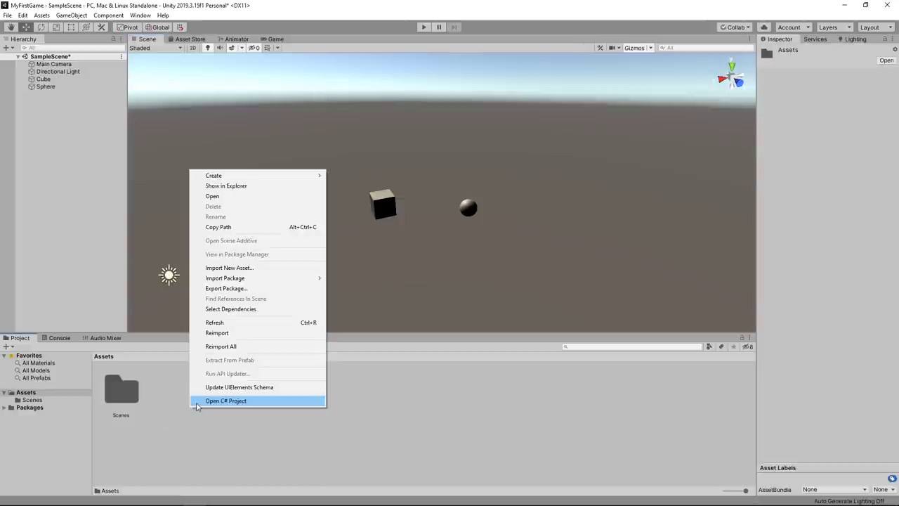
click(176, 403)
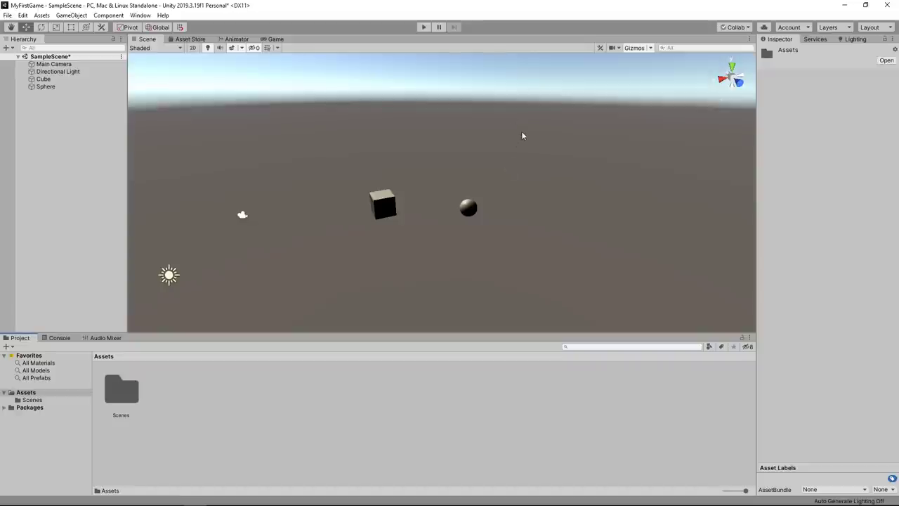
- Box-select and delete the Cube and Sphere, then fly the view around the empty scene
drag(522, 131, 295, 294)
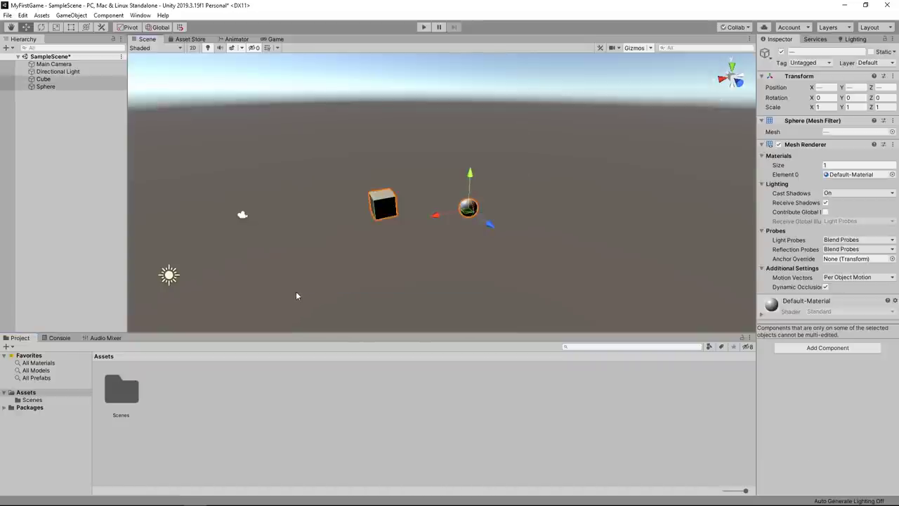
key(Delete)
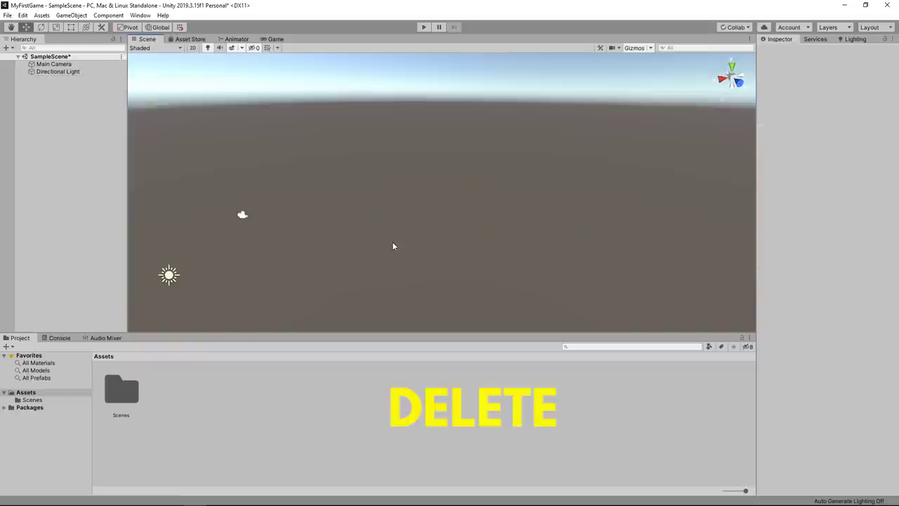
mouse_move(421, 218)
right_down()
mouse_move(449, 89)
mouse_move(391, 187)
mouse_move(380, 189)
right_up()
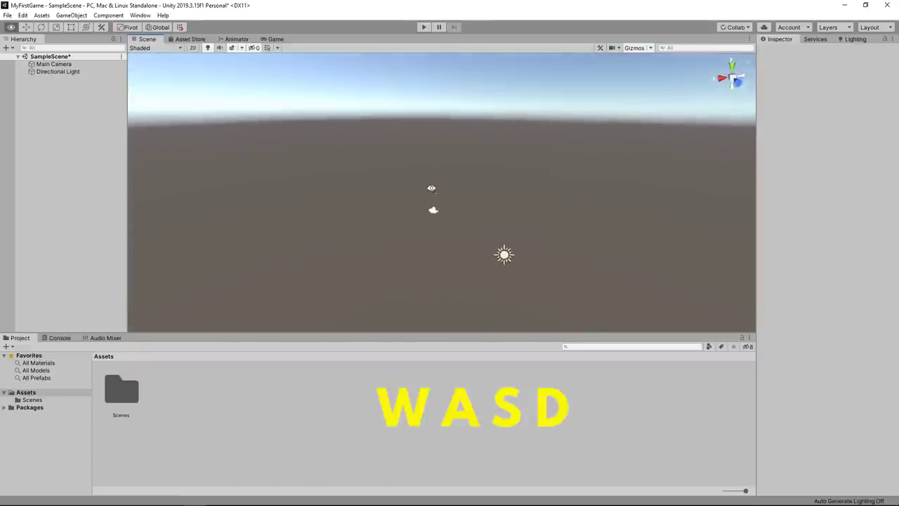
mouse_move(381, 189)
right_down()
mouse_move(531, 184)
mouse_move(134, 202)
right_up()
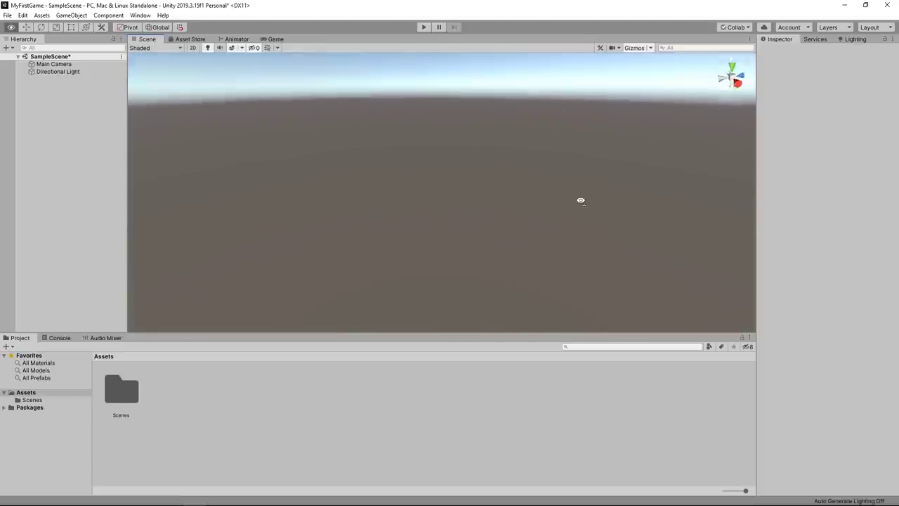
mouse_move(133, 202)
right_down()
mouse_move(831, 156)
mouse_move(292, 144)
right_up()
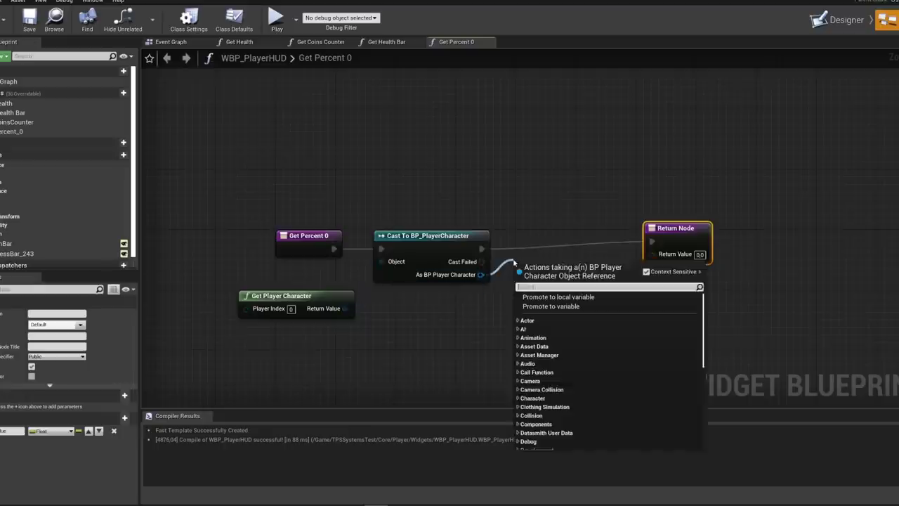
- Search 'stamina' and add the Get Stamina Ratio node to the graph
text(stamina)
click(583, 373)
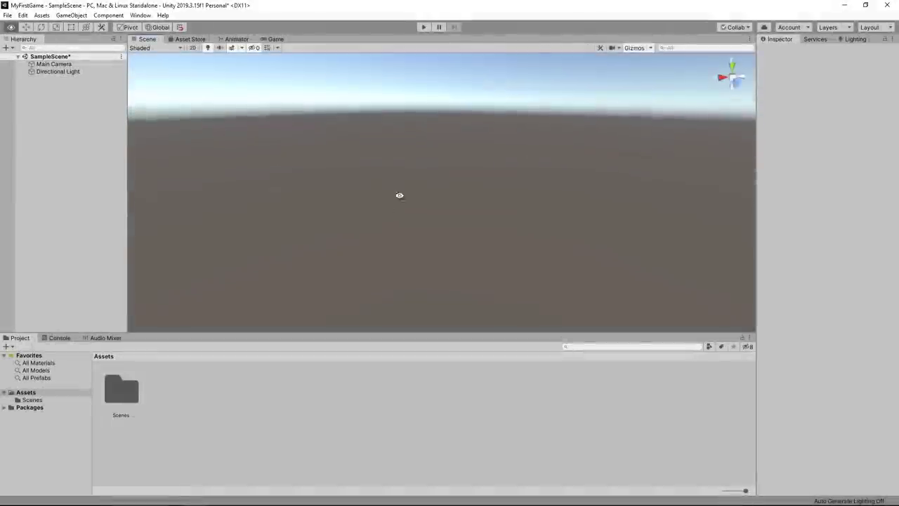
- Zoom and turn the view, then undo the deletion with Ctrl+Z to restore Cube and Sphere
scroll(329, 249, down, 2)
scroll(335, 249, down, 2)
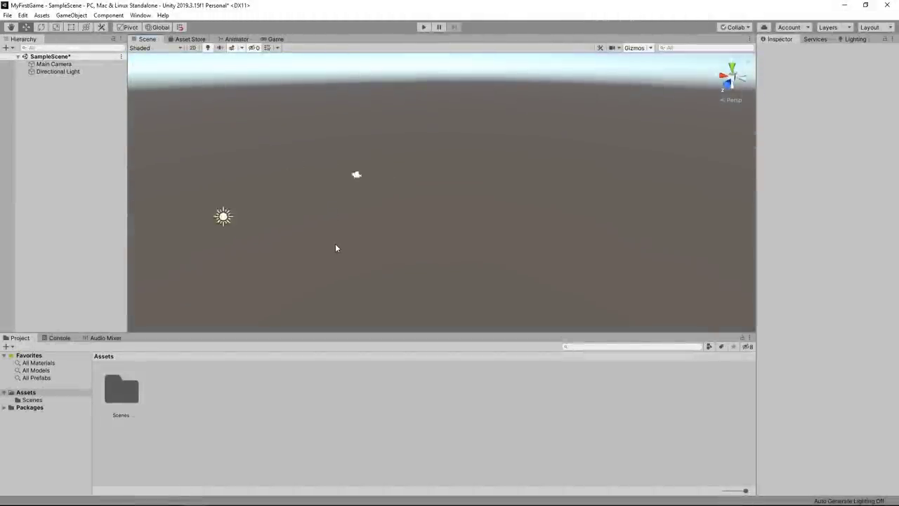
scroll(338, 249, up, 3)
scroll(339, 250, up, 3)
scroll(339, 251, down, 1)
scroll(339, 251, down, 2)
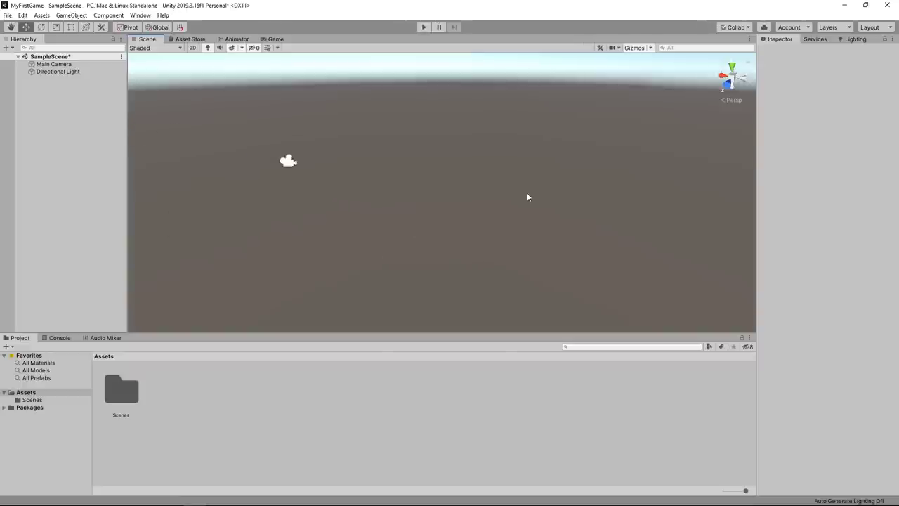
right_drag(575, 213, 432, 212)
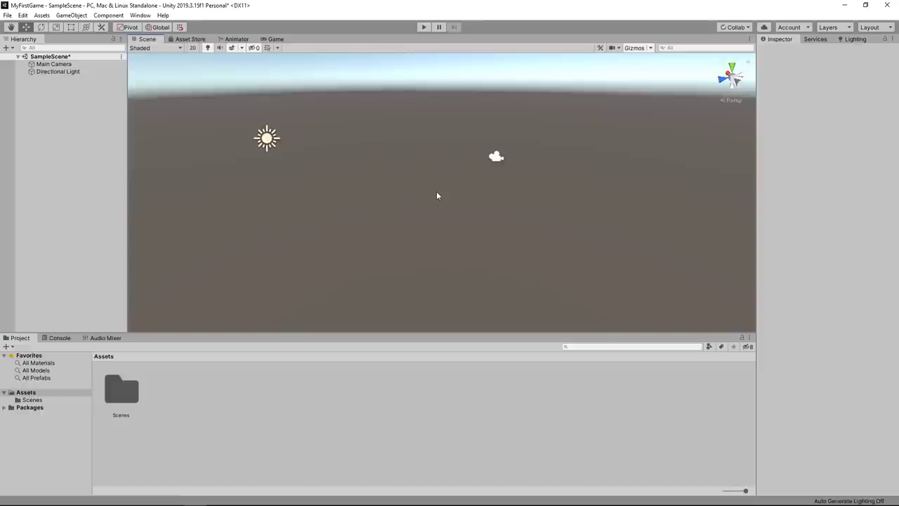
key(ctrl+z)
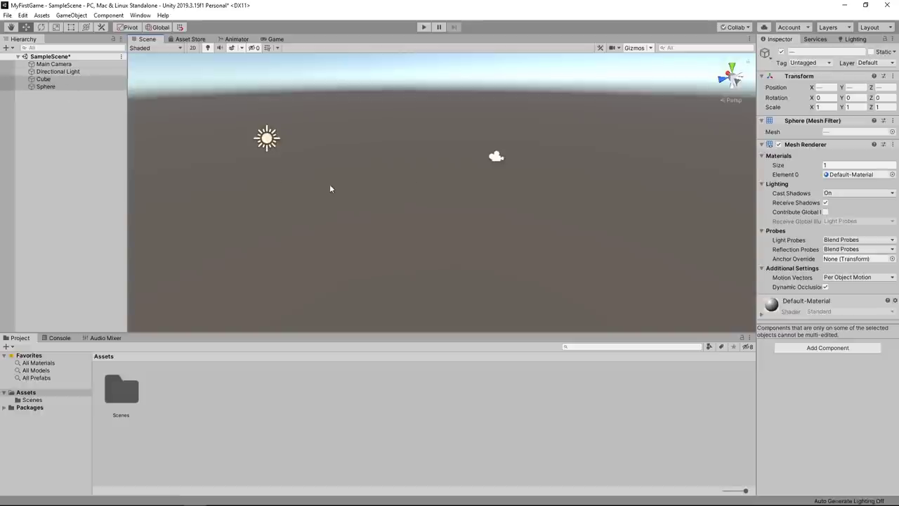
- Orbit and frame the restored Cube and Sphere, then clear the selection
right_drag(330, 188, 267, 272)
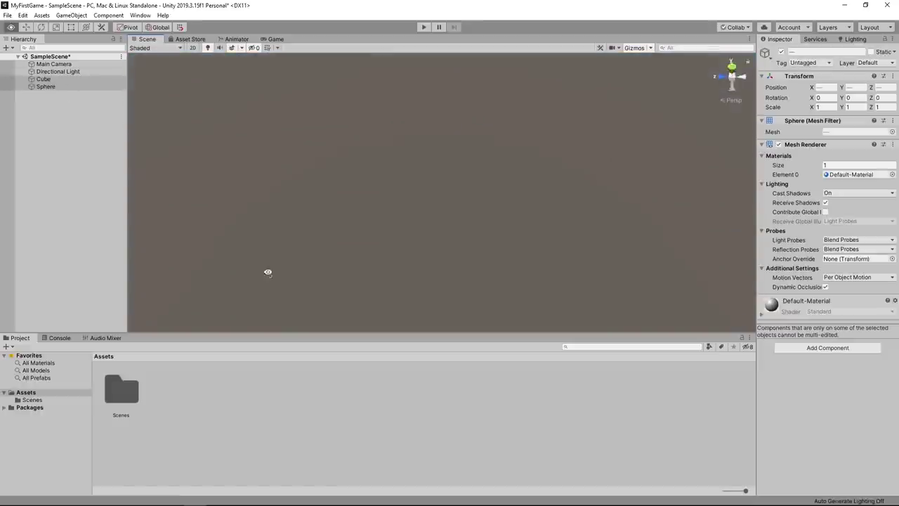
mouse_move(267, 271)
right_down()
mouse_move(90, 159)
mouse_move(339, 139)
mouse_move(453, 150)
right_up()
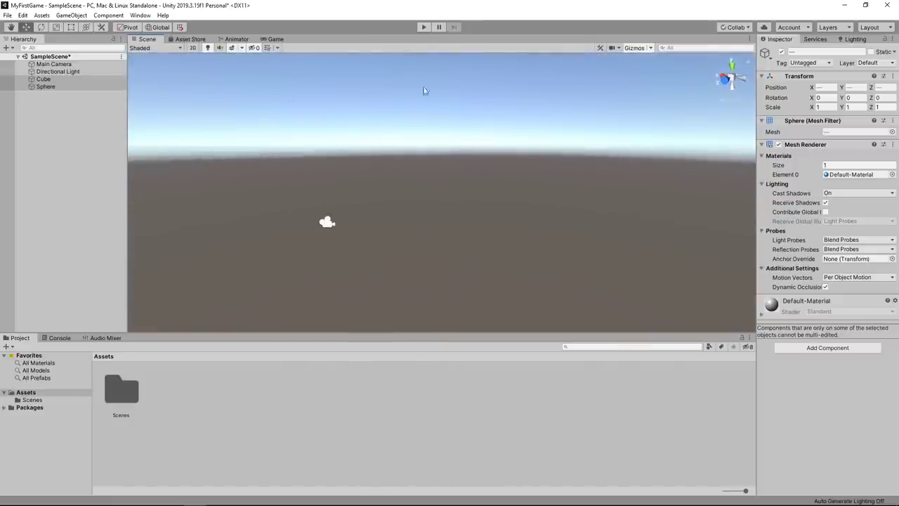
key(f)
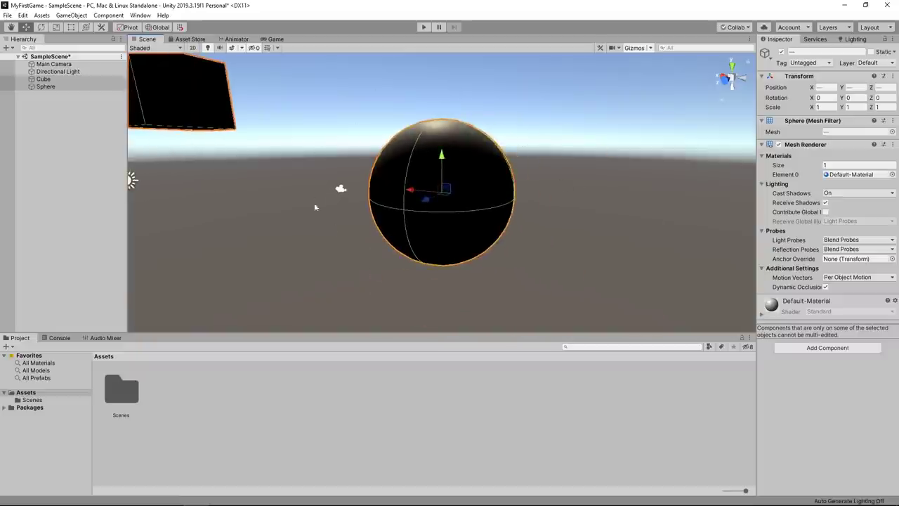
mouse_move(560, 130)
right_down()
mouse_move(559, 190)
mouse_move(355, 175)
mouse_move(370, 227)
mouse_move(829, 184)
mouse_move(1, 153)
right_up()
click(559, 191)
click(451, 131)
click(371, 122)
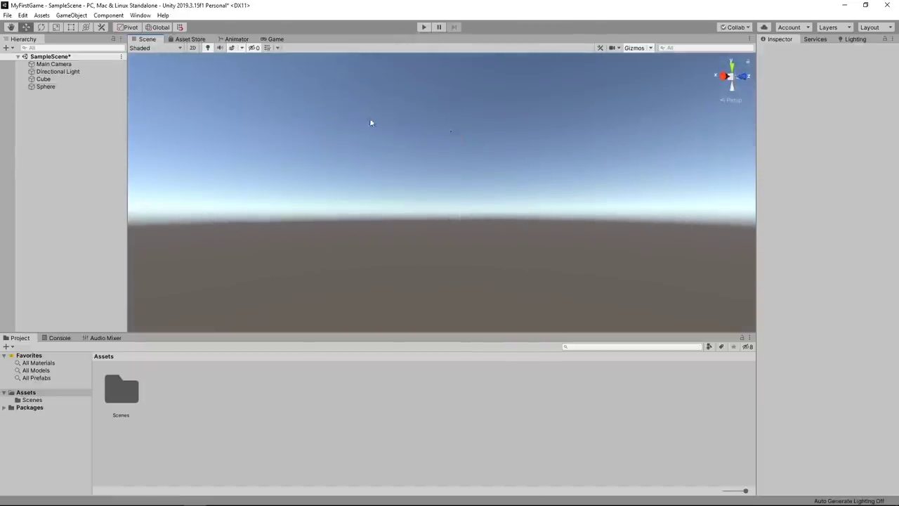
- Focus the view on the Cube from the Hierarchy, then fly and pan closer
double_click(45, 79)
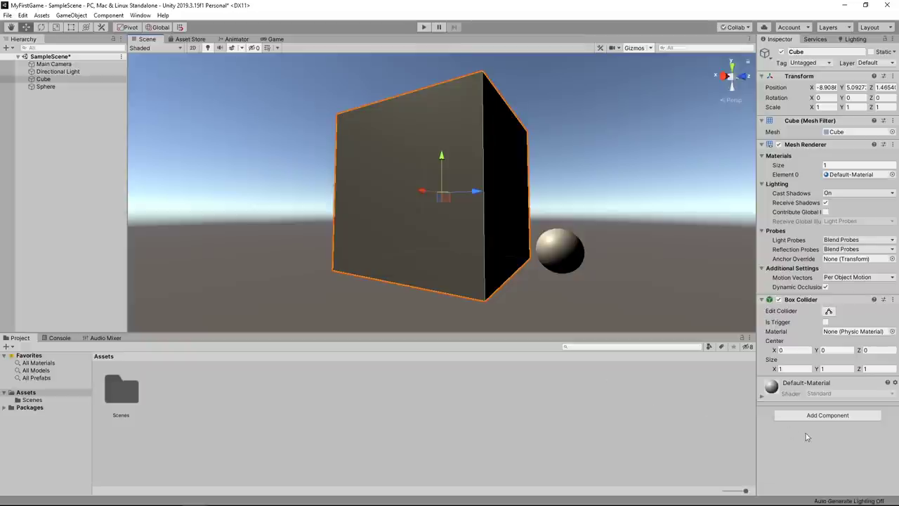
click(629, 243)
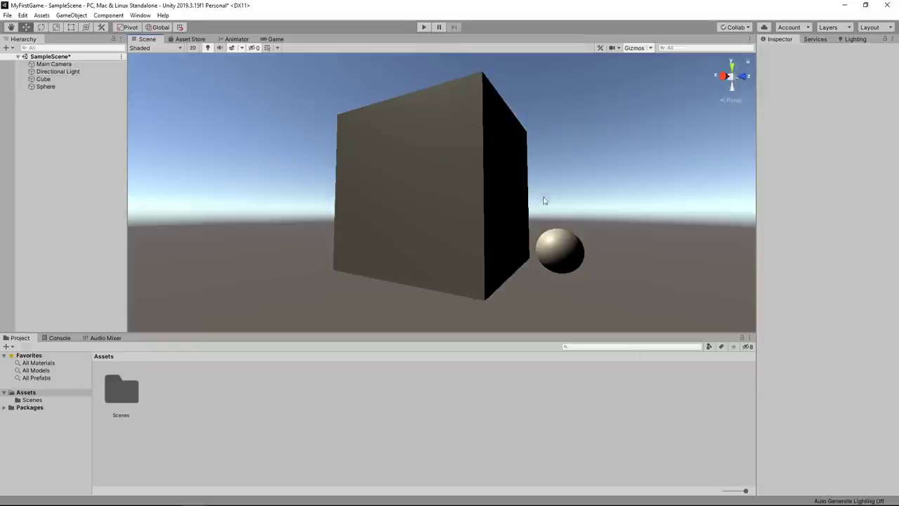
mouse_move(590, 199)
right_down()
mouse_move(409, 236)
mouse_move(633, 222)
mouse_move(29, 206)
right_up()
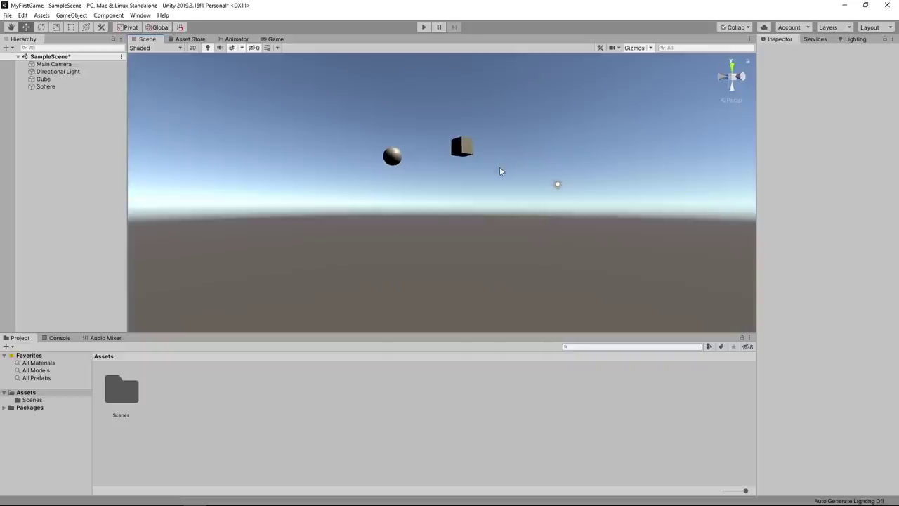
scroll(500, 165, up, 5)
middle_drag(537, 132, 511, 195)
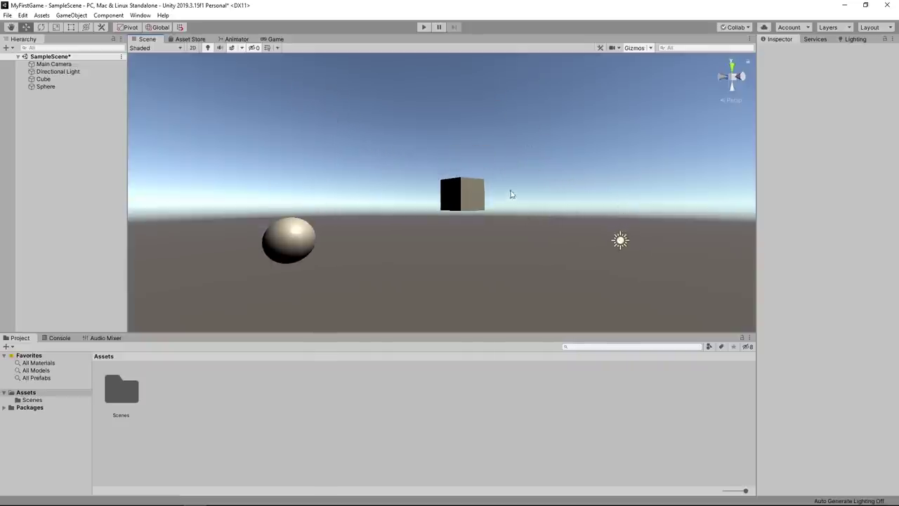
- Frame the selected Cube, orbit it, set the handle to Center, then deselect
click(470, 188)
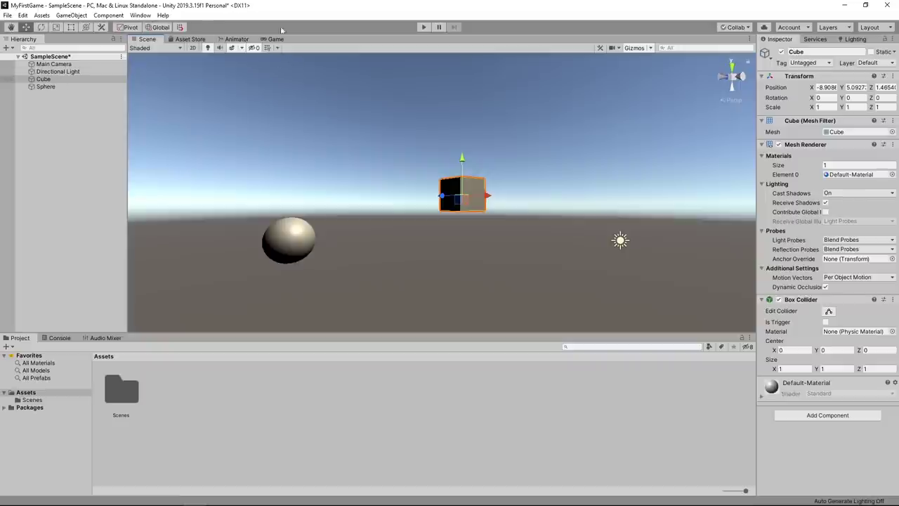
key(f)
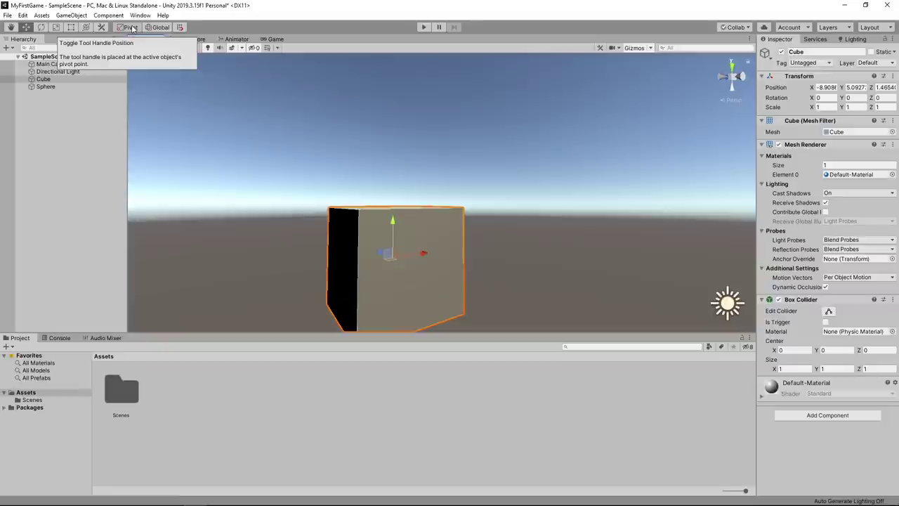
alt+drag(431, 241, 429, 246)
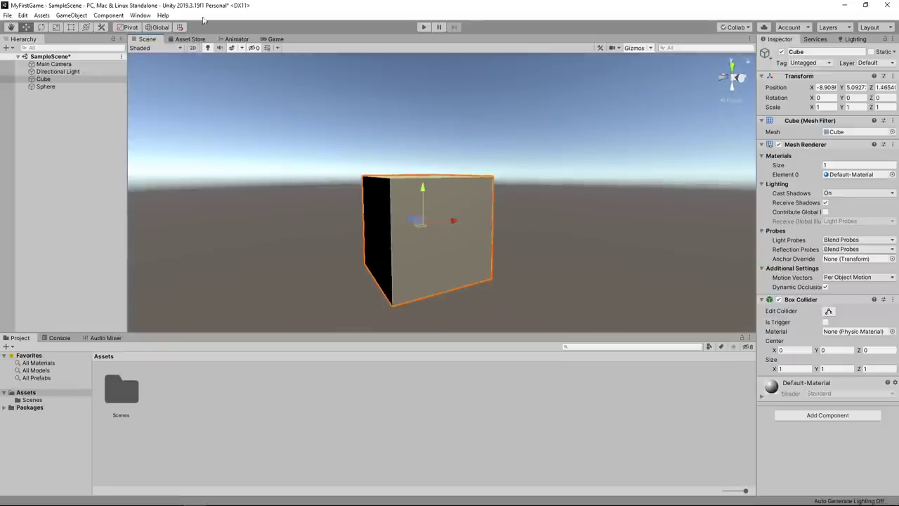
click(132, 30)
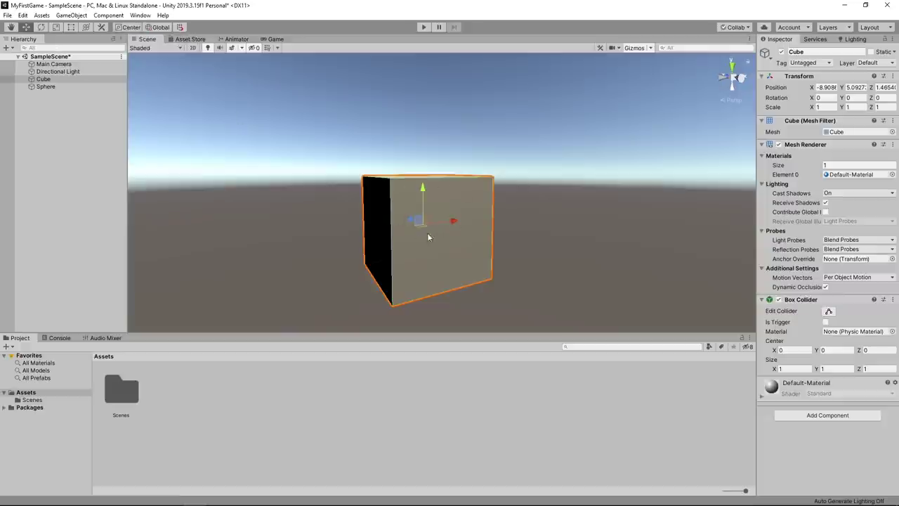
right_drag(489, 222, 441, 231)
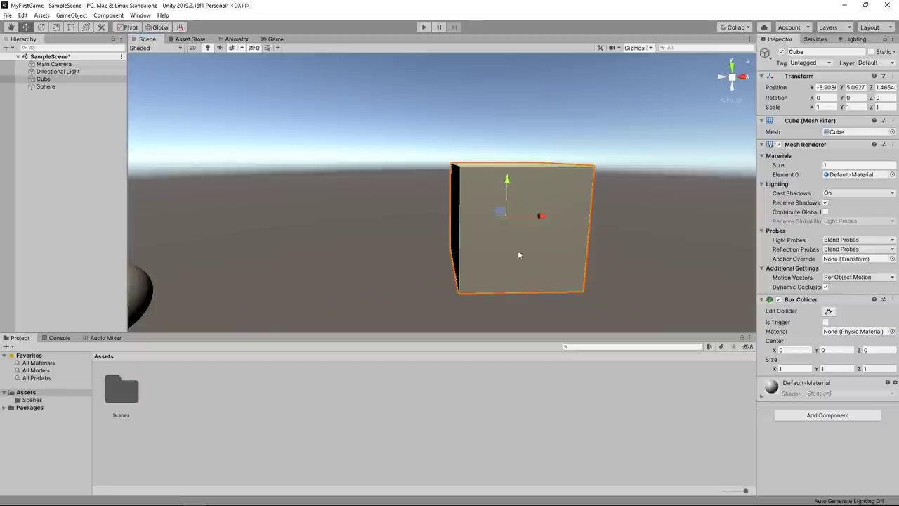
click(257, 124)
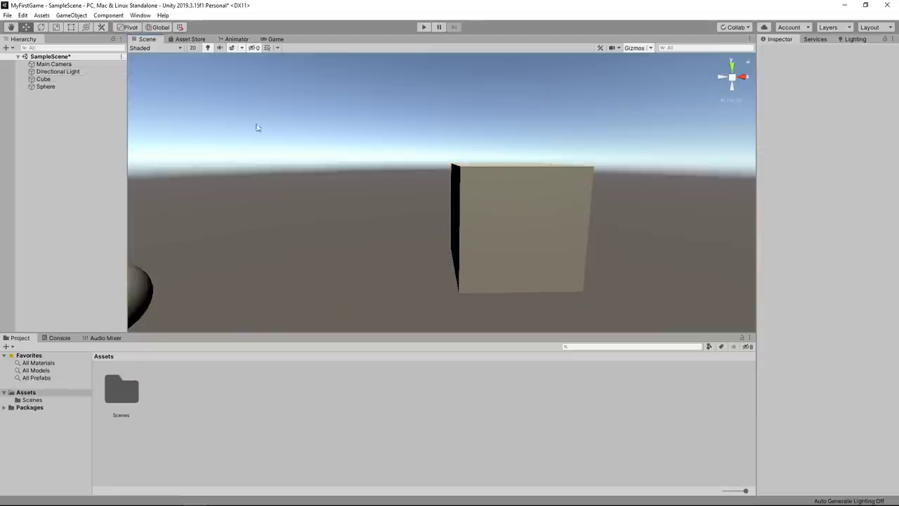
- Create an empty GameObject from the Cube, raise it, and make the Cube its child
right_click(40, 79)
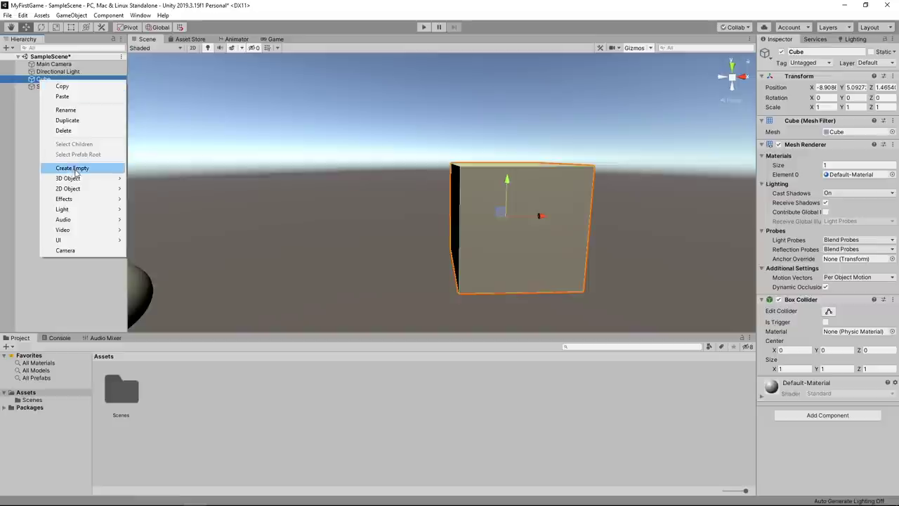
click(72, 168)
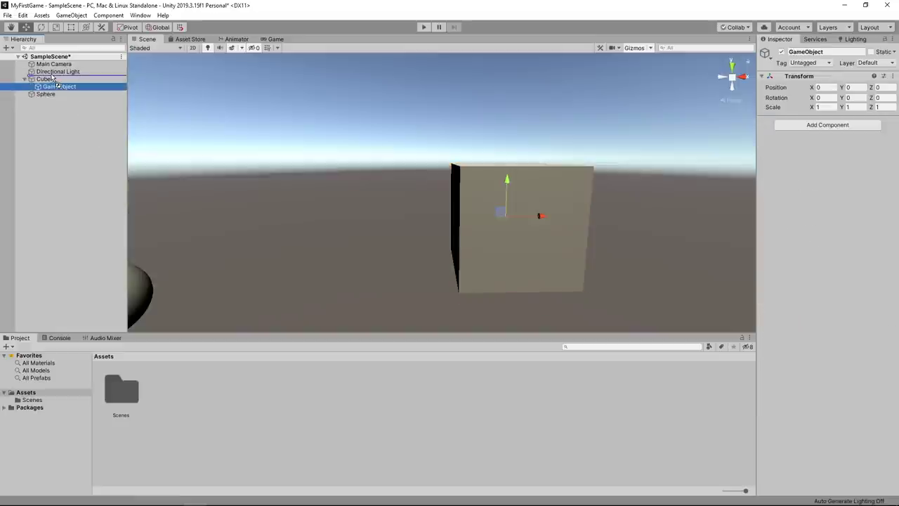
drag(53, 76, 53, 75)
drag(507, 181, 518, 136)
drag(52, 79, 66, 83)
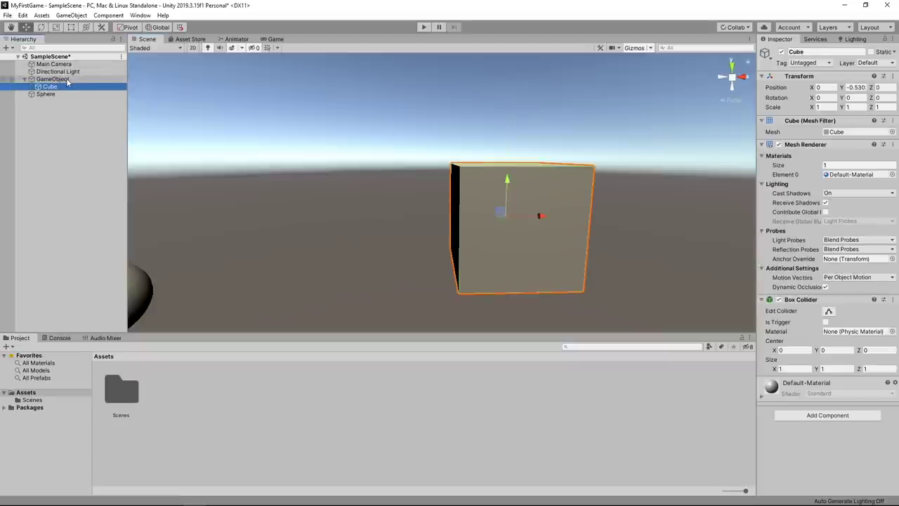
- Tilt the Cube, then rotate the parent GameObject to swing the cube around its pivot
click(65, 80)
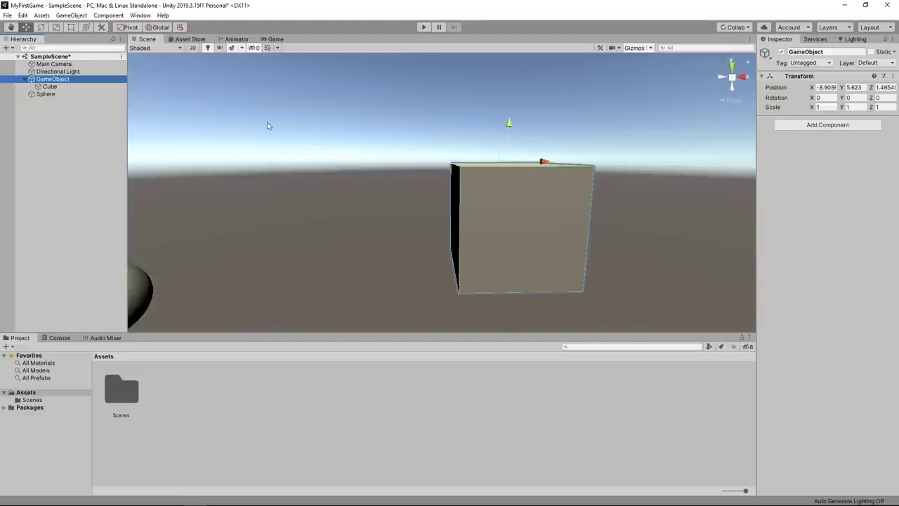
click(63, 87)
key(e)
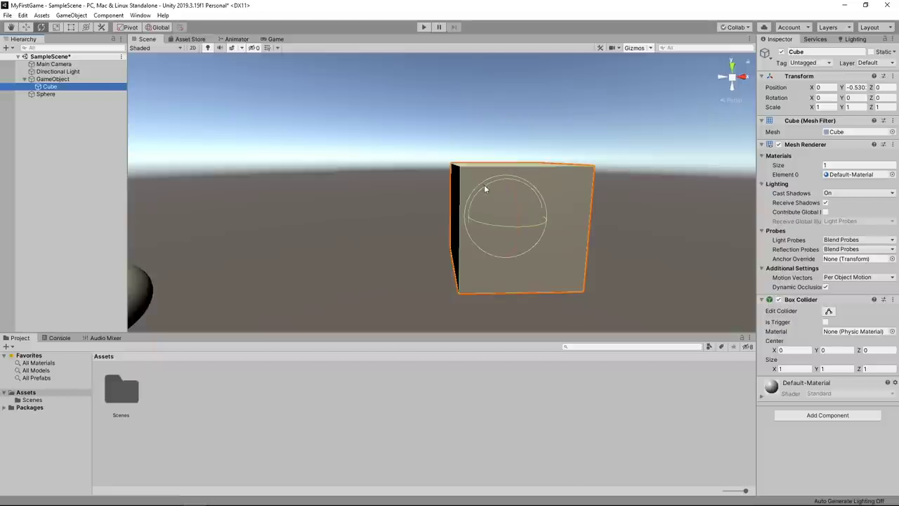
mouse_move(485, 191)
mouse_down()
mouse_move(574, 161)
mouse_move(491, 189)
mouse_up()
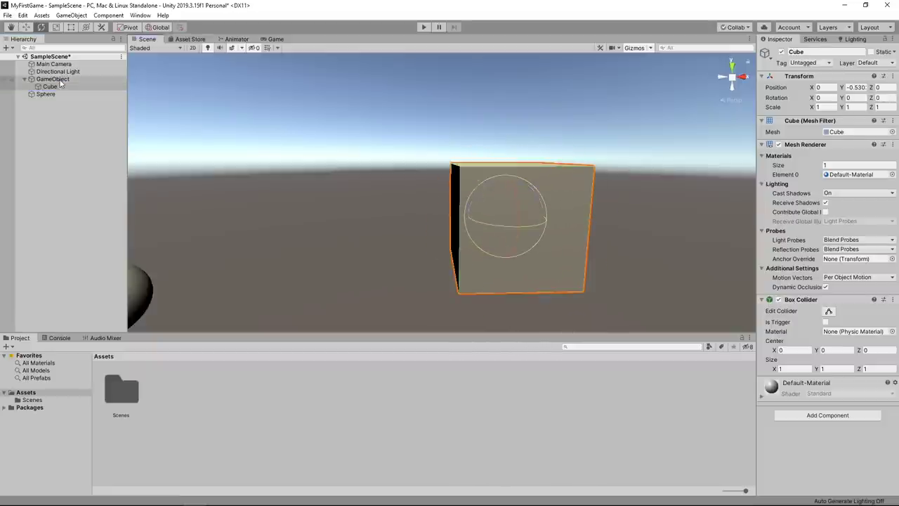
click(57, 80)
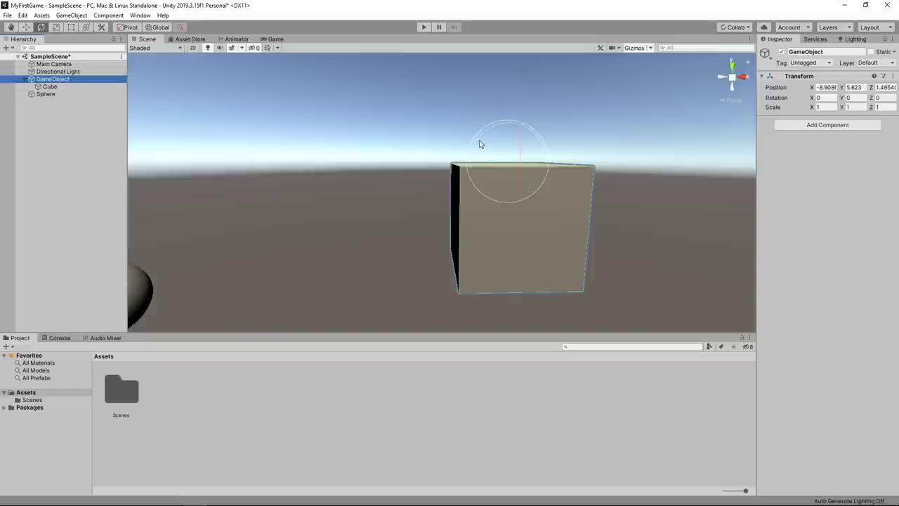
mouse_move(478, 141)
mouse_down()
mouse_move(421, 237)
mouse_move(442, 173)
mouse_move(632, 110)
mouse_move(457, 173)
mouse_move(482, 141)
mouse_move(710, 240)
mouse_up()
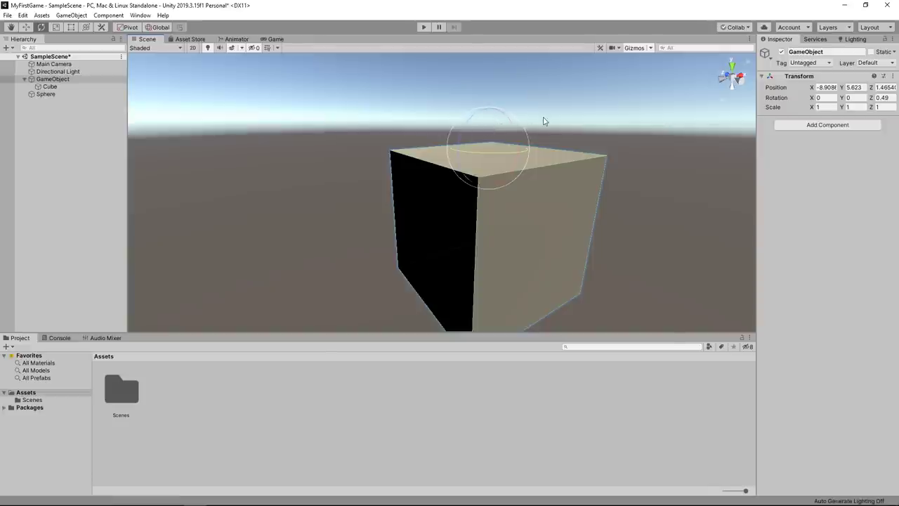
- Move the Cube back to the top level and delete the empty GameObject
alt+drag(543, 121, 512, 179)
click(511, 178)
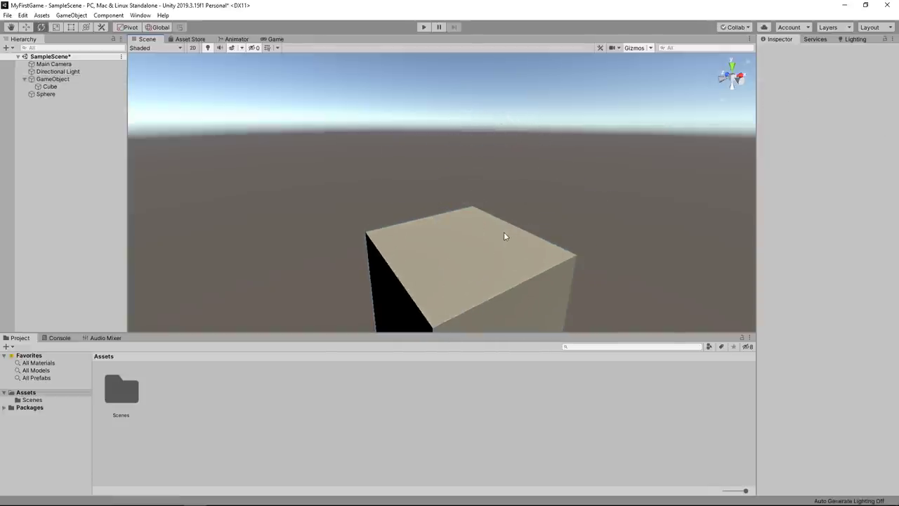
alt+drag(244, 174, 427, 215)
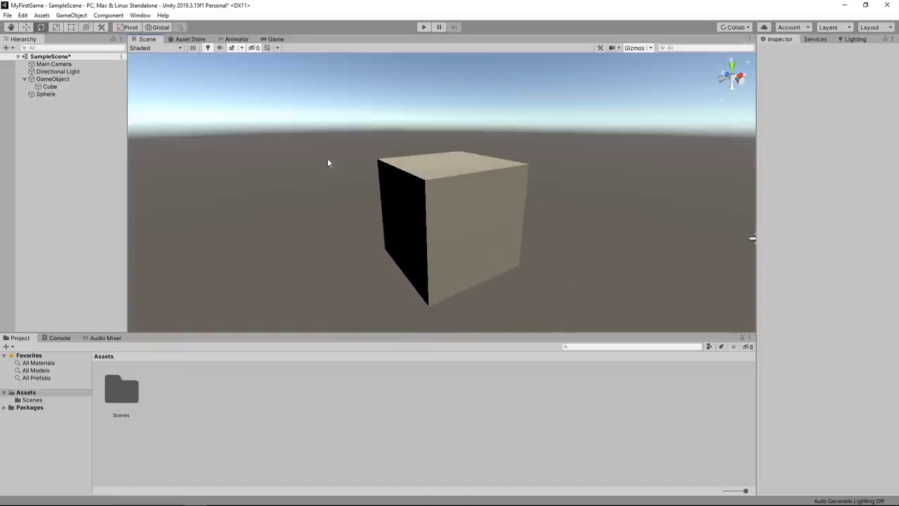
drag(49, 87, 55, 80)
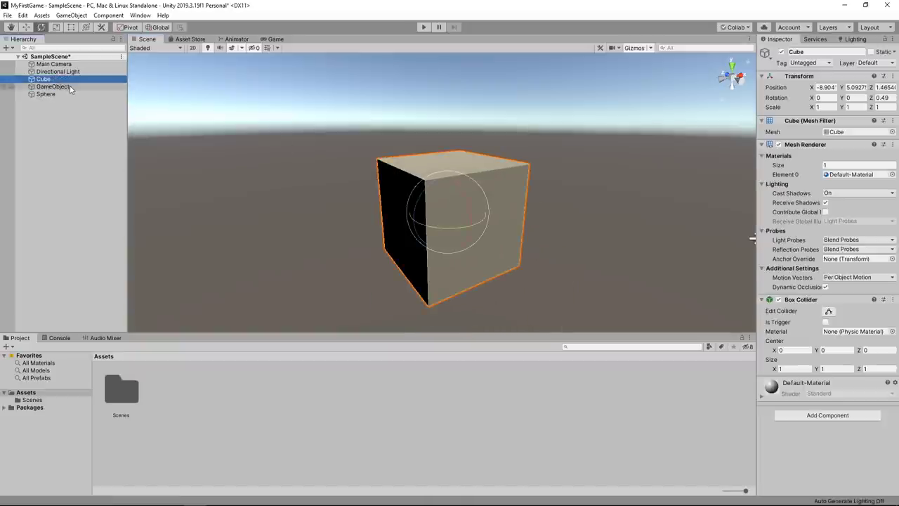
click(68, 88)
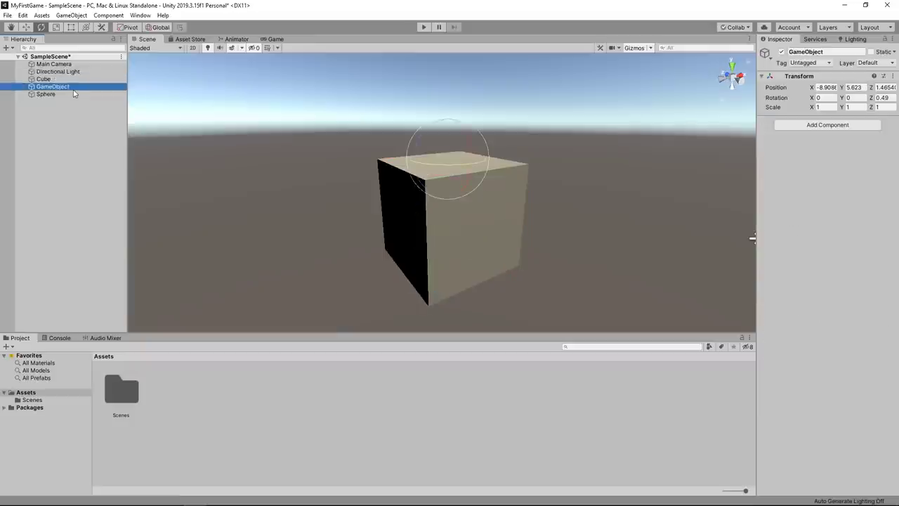
key(Delete)
- Select the cube and sphere together and move them as a pair
scroll(415, 159, down, 3)
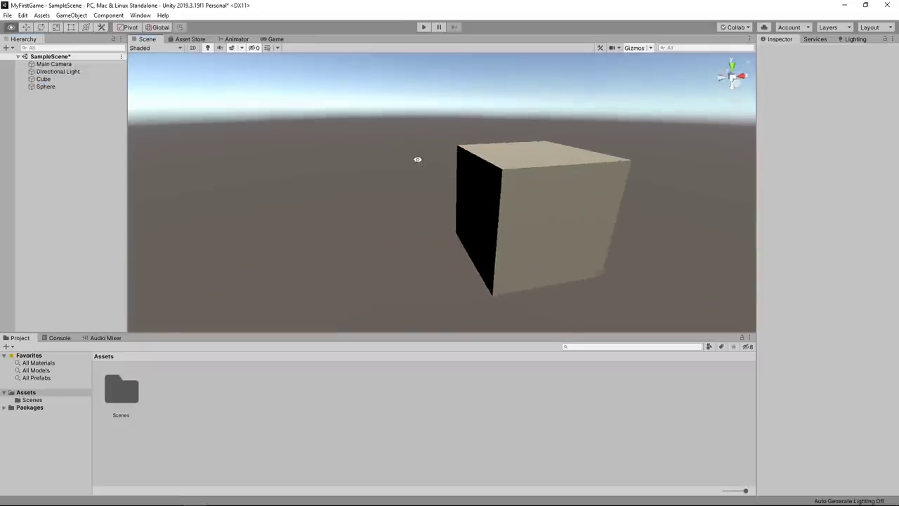
scroll(420, 176, down, 2)
scroll(464, 198, down, 2)
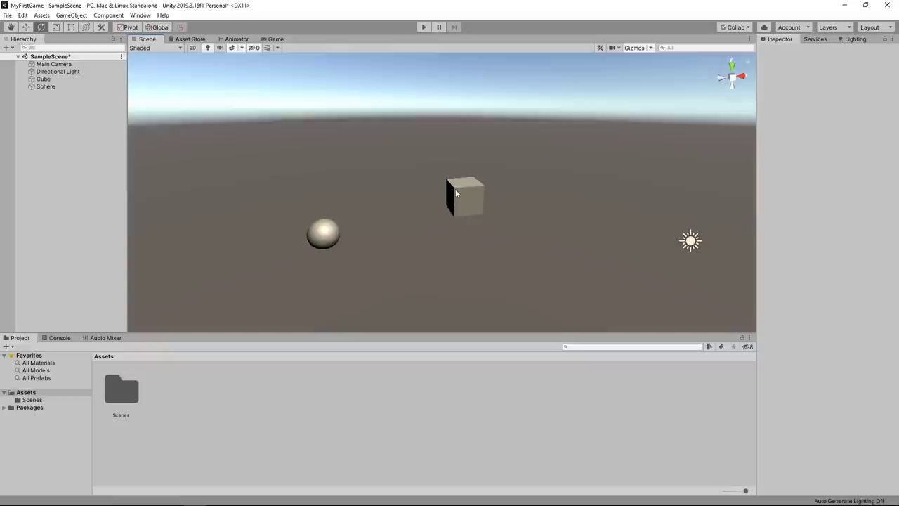
click(455, 188)
key(w)
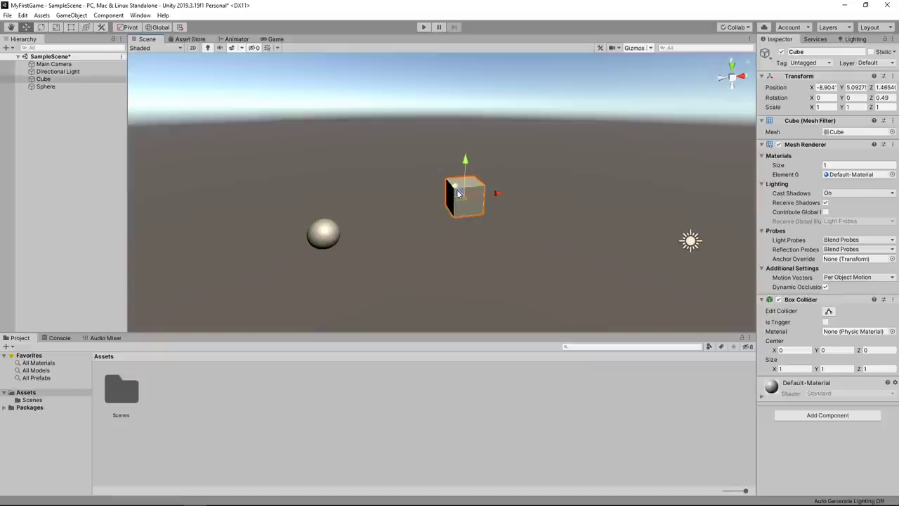
drag(456, 191, 460, 193)
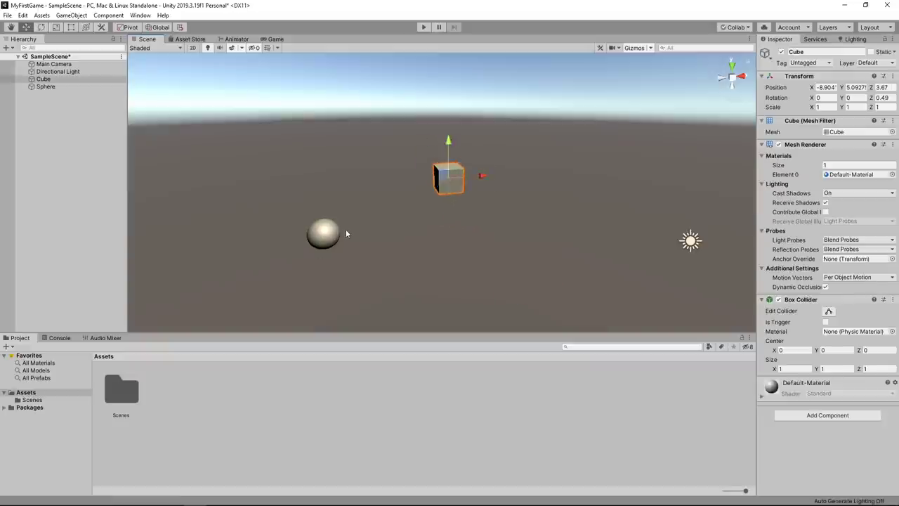
key(ctrl+z)
drag(546, 134, 249, 309)
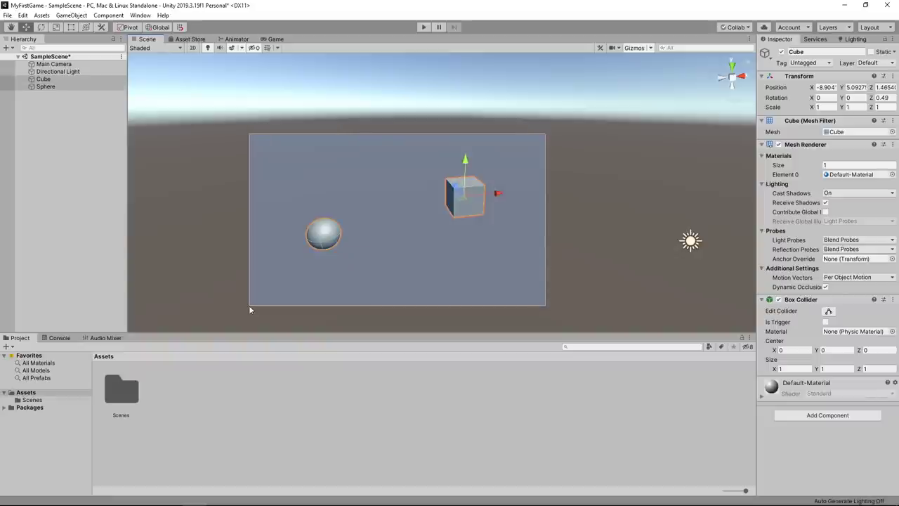
drag(455, 187, 435, 141)
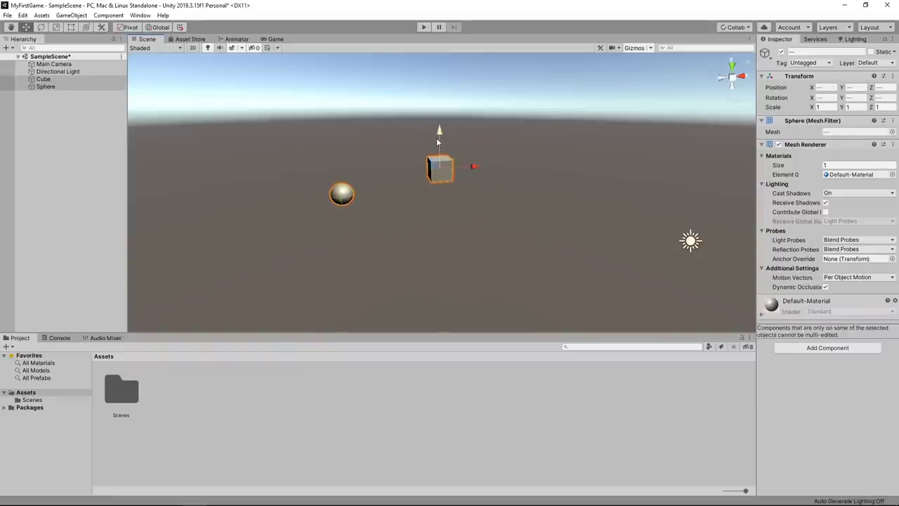
- Slide the sphere in front of the cube and raise it to sit on top
scroll(436, 138, up, 2)
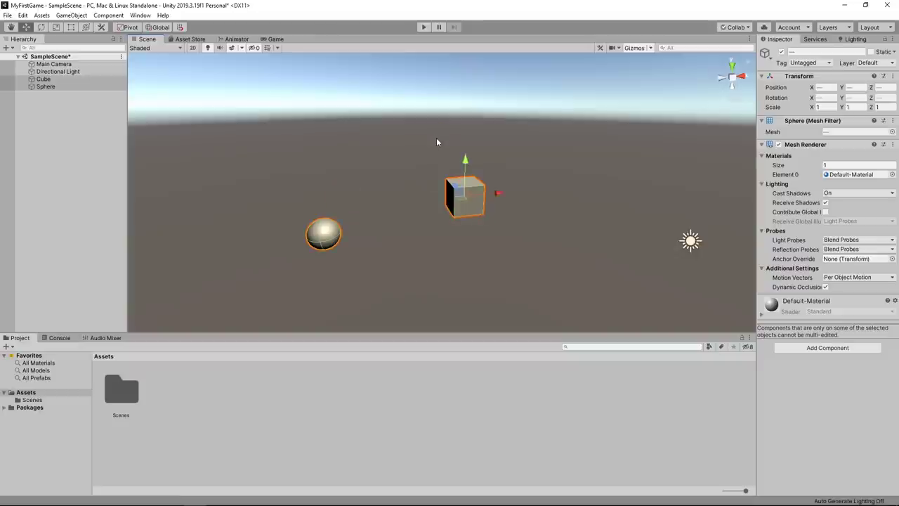
click(330, 235)
drag(361, 230, 505, 220)
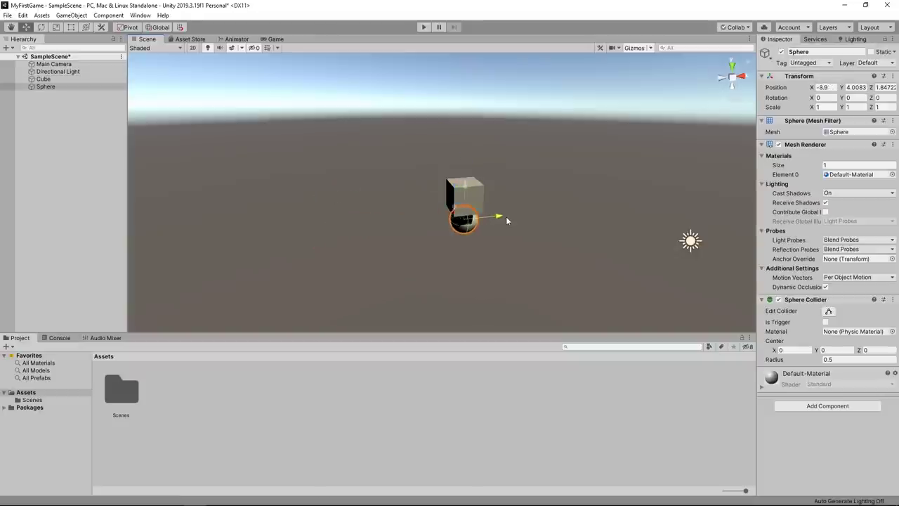
mouse_move(463, 185)
mouse_down()
mouse_move(469, 142)
mouse_move(572, 158)
mouse_up()
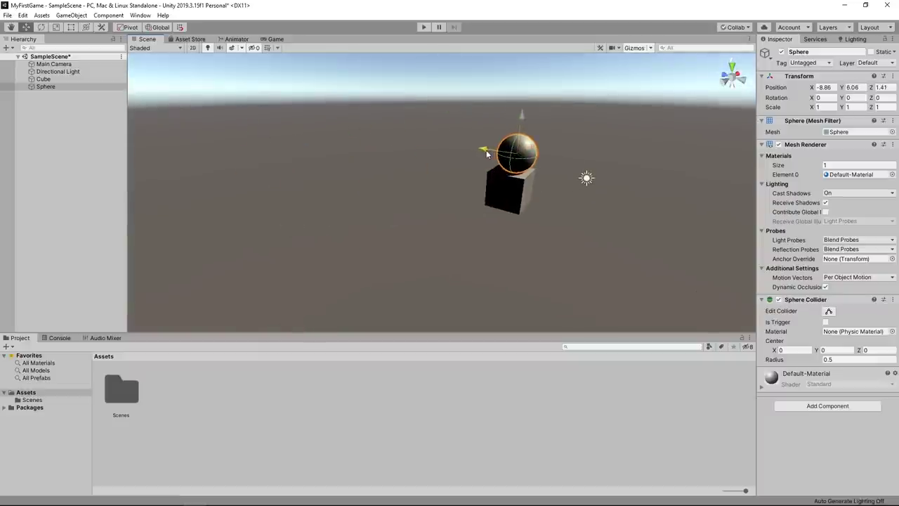
alt+drag(472, 150, 394, 145)
click(383, 146)
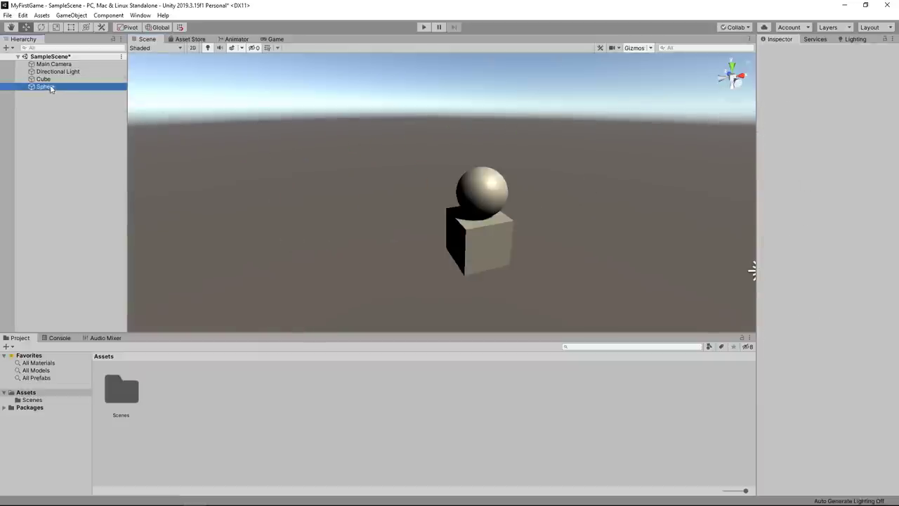
- Parent the Cube under the Sphere and slide the sphere with its child sideways
drag(59, 85, 45, 78)
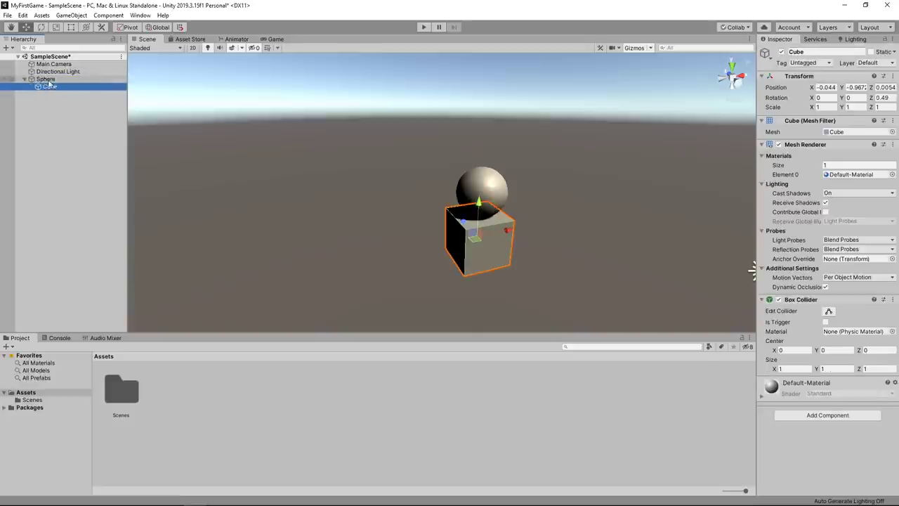
click(63, 175)
click(50, 79)
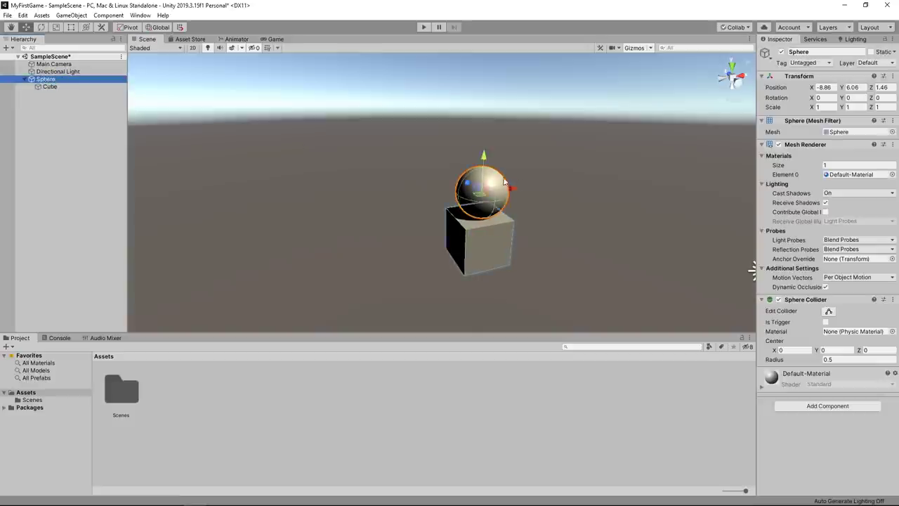
mouse_move(513, 188)
mouse_down()
mouse_move(596, 201)
mouse_move(555, 200)
mouse_up()
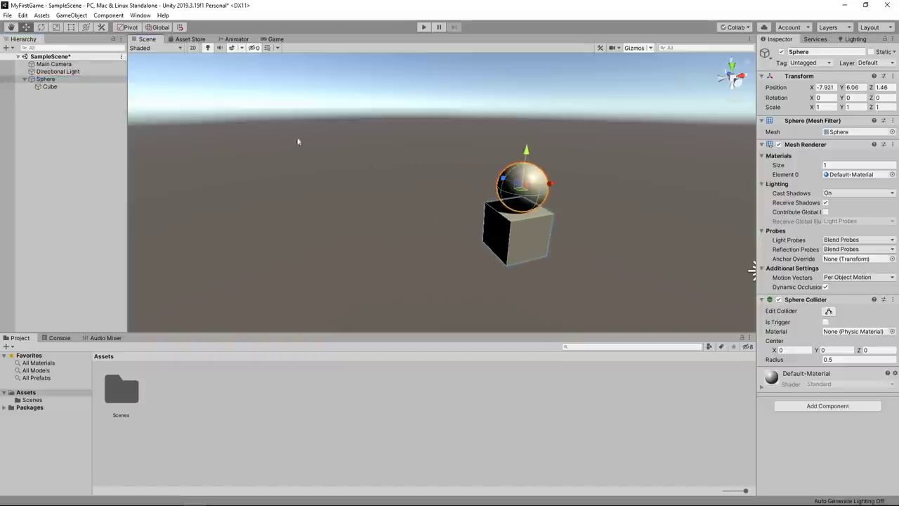
click(92, 106)
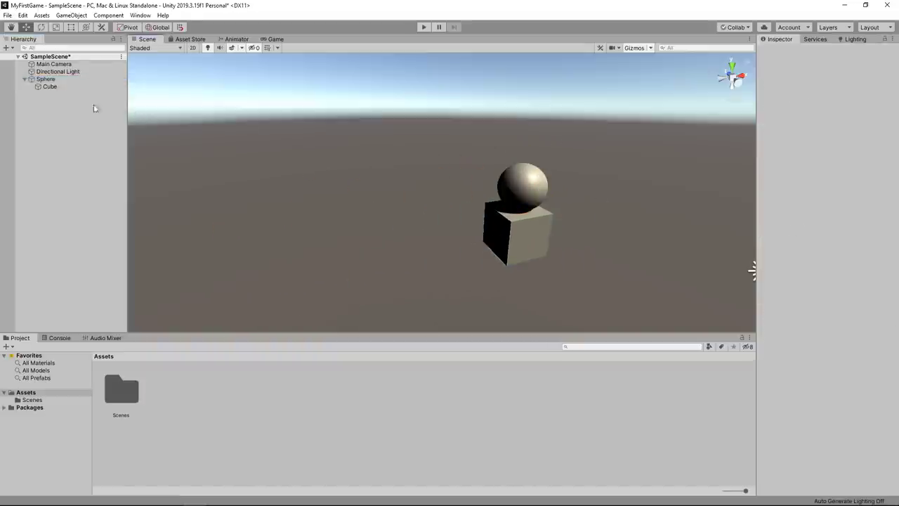
- Nudge the child cube, move the sphere group to X -9.285, then unparent the Cube
click(49, 87)
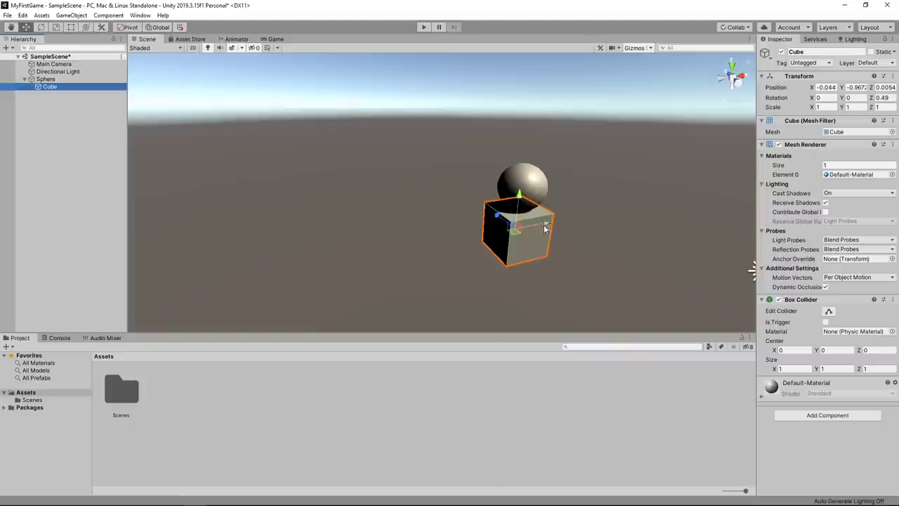
mouse_move(544, 223)
mouse_down()
mouse_move(511, 219)
mouse_move(554, 219)
mouse_up()
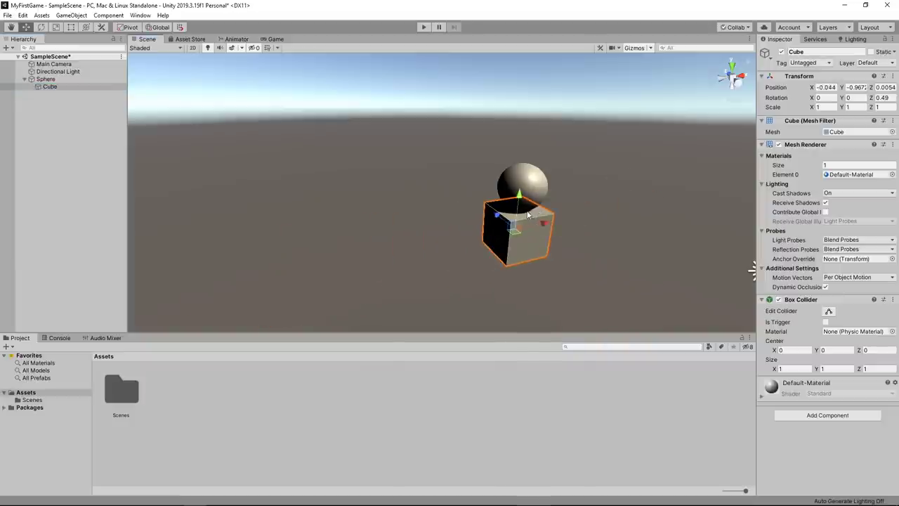
click(45, 78)
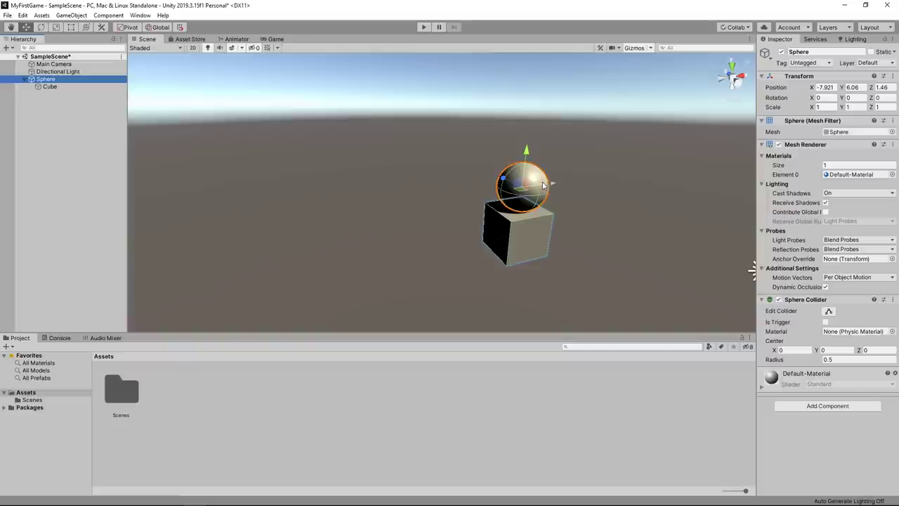
mouse_move(549, 188)
mouse_down()
mouse_move(592, 194)
mouse_move(498, 208)
mouse_up()
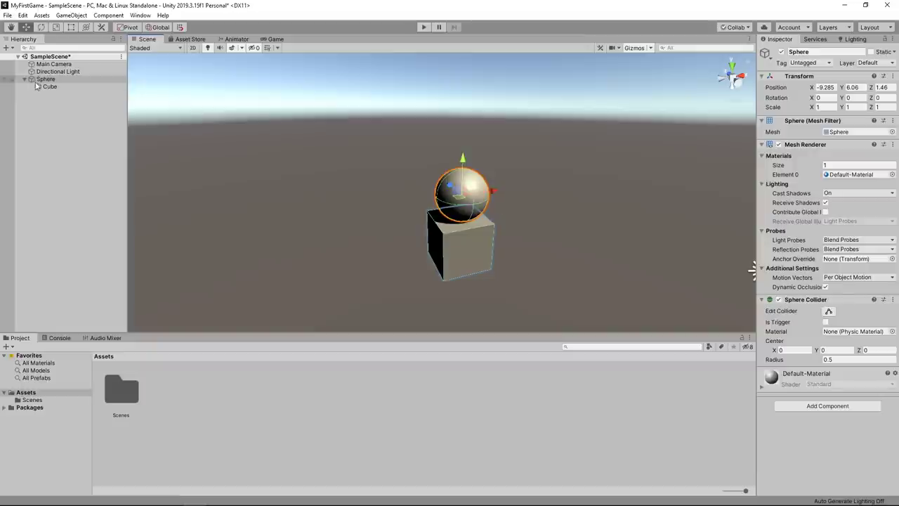
drag(47, 86, 50, 78)
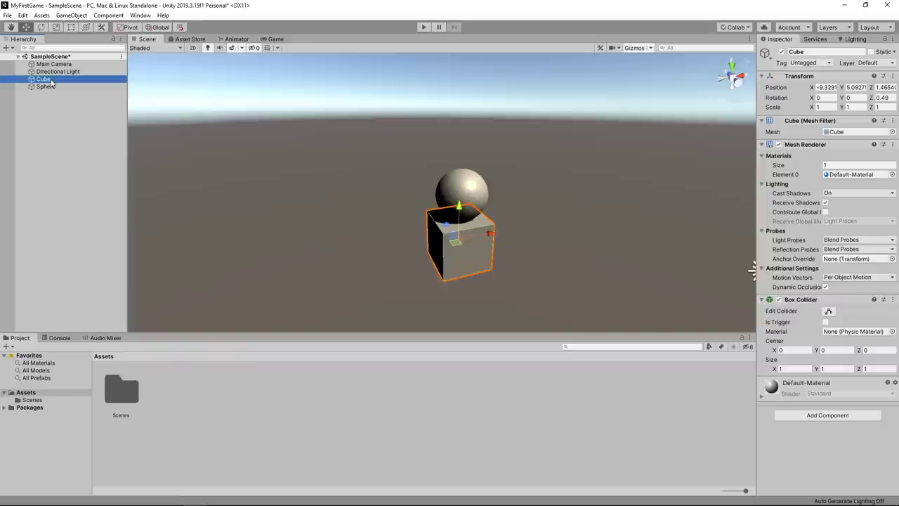
- Add an empty child GameObject under Cube, test-move it, undo, and drag it to the root
right_click(51, 83)
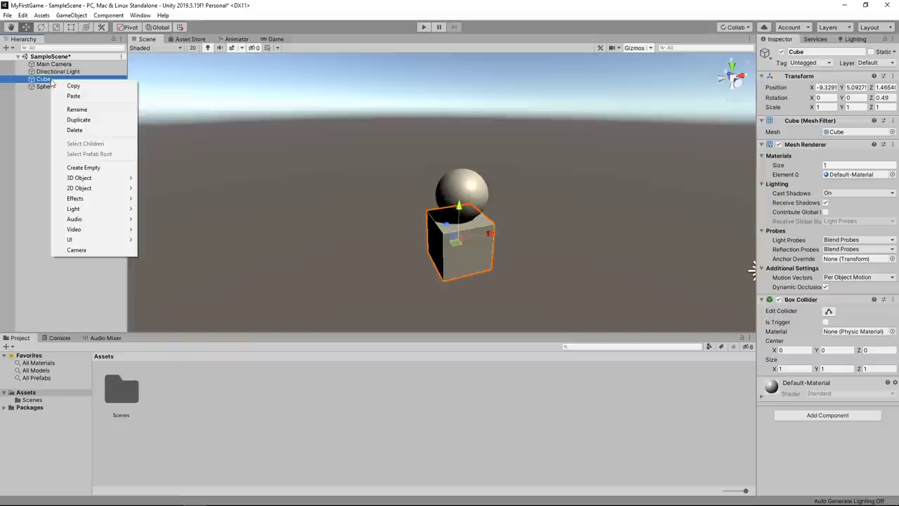
click(105, 169)
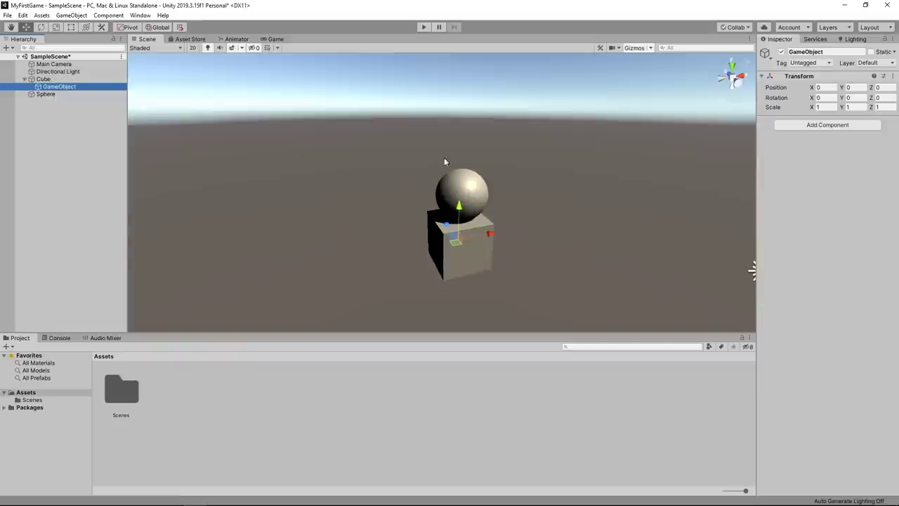
right_drag(521, 180, 493, 181)
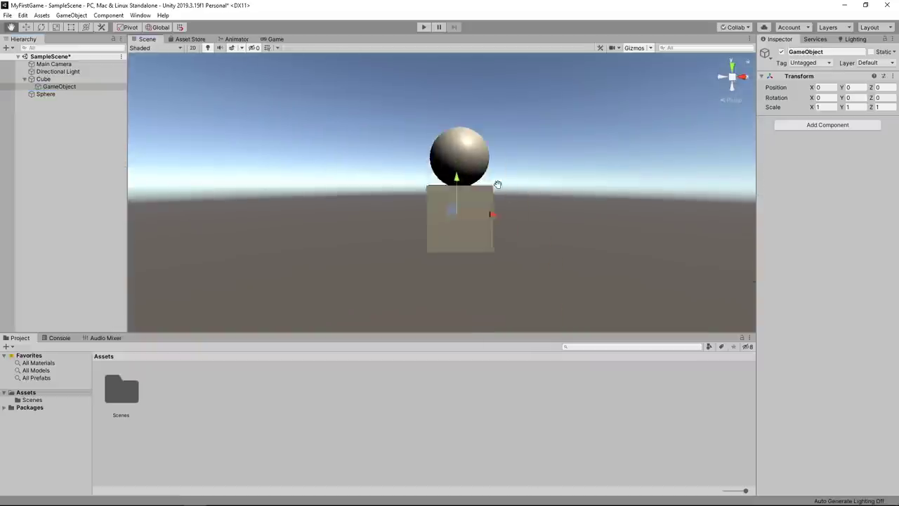
key(w)
drag(481, 205, 590, 205)
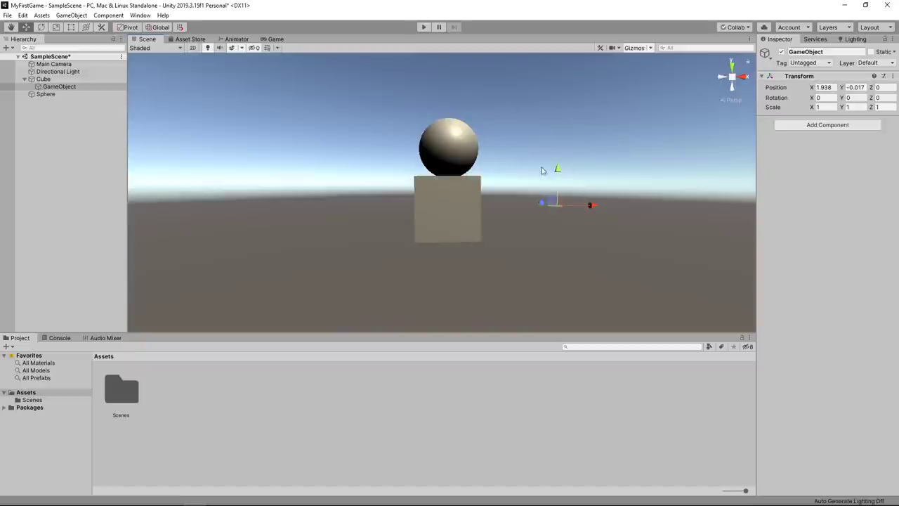
right_drag(255, 126, 296, 179)
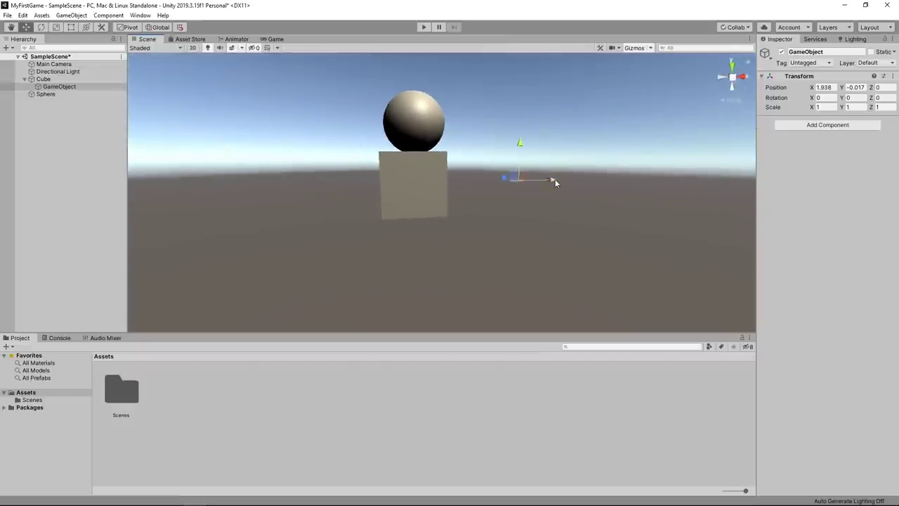
key(ctrl+z)
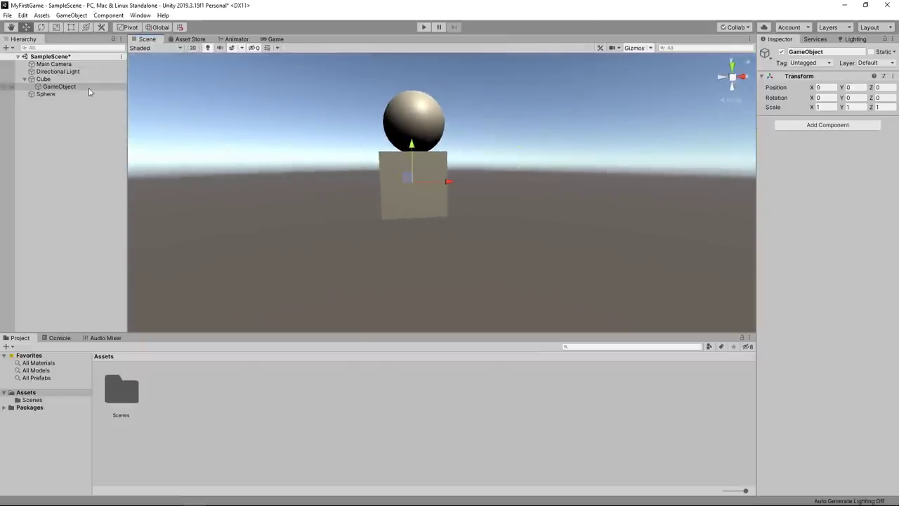
drag(68, 88, 42, 85)
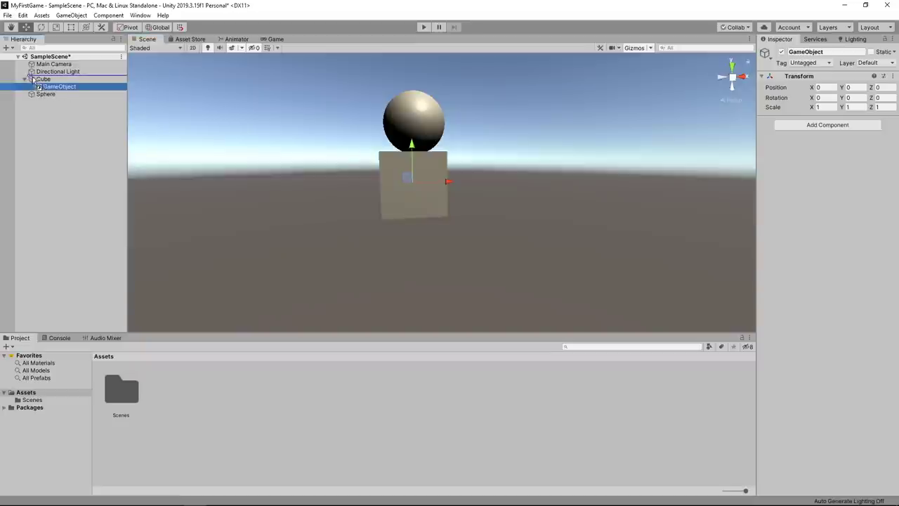
- Select Cube and Sphere together and parent them under GameObject
right_drag(537, 96, 492, 163)
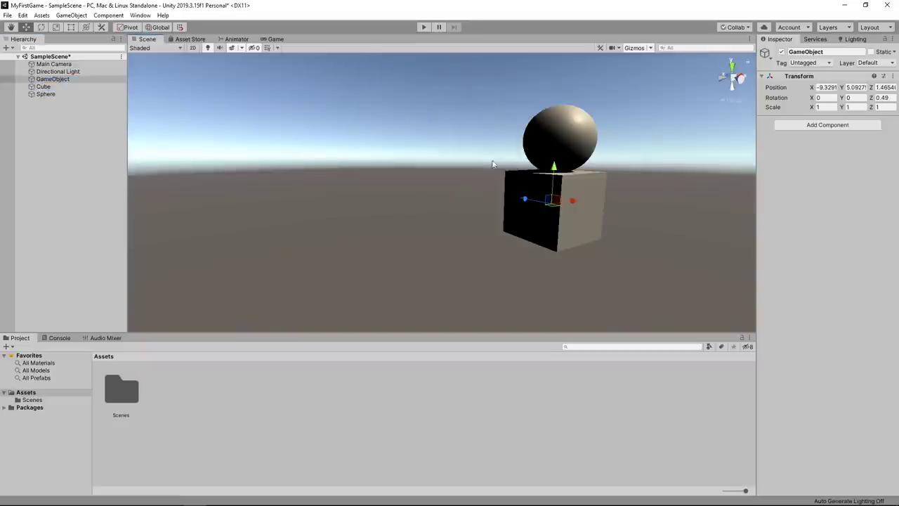
click(54, 86)
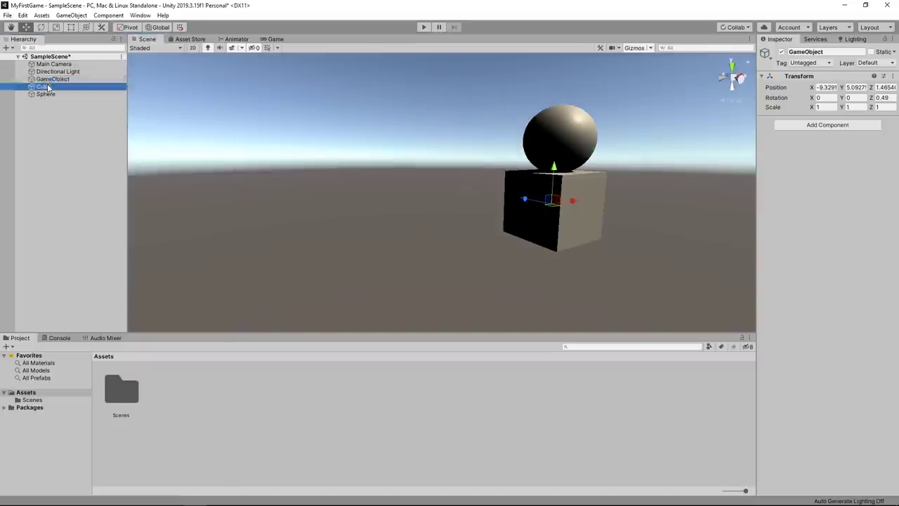
ctrl+click(67, 95)
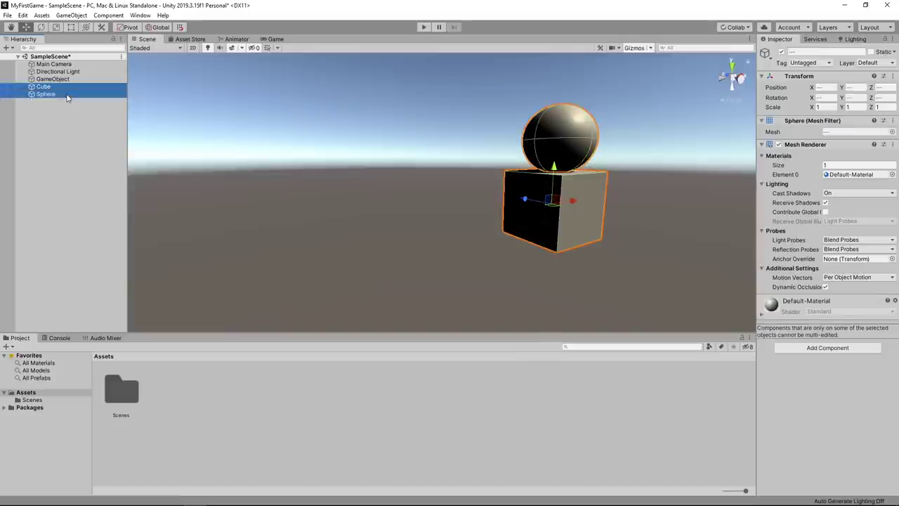
shift+click(62, 71)
shift+click(64, 65)
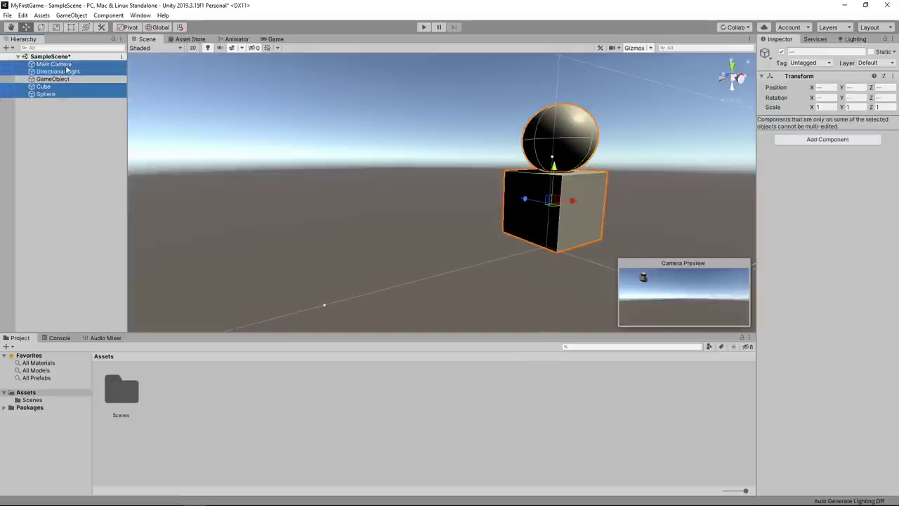
click(78, 94)
ctrl+click(78, 86)
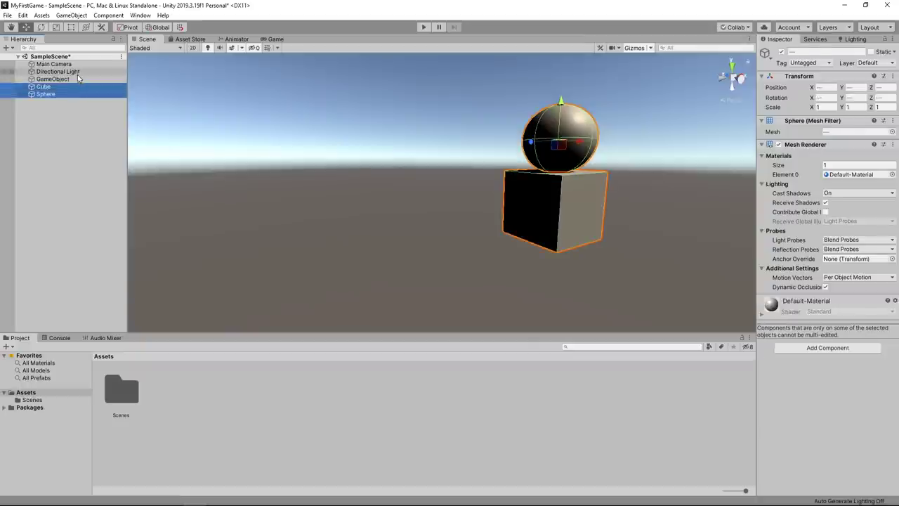
shift+click(81, 73)
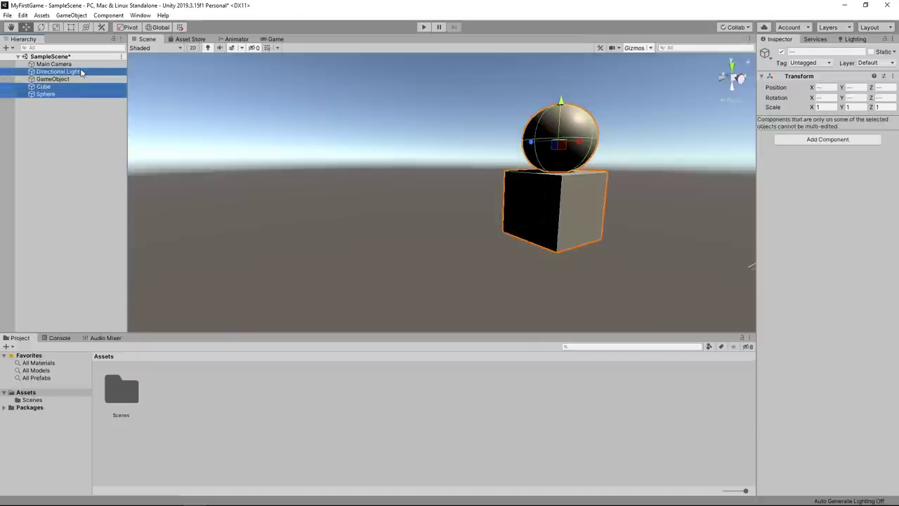
click(63, 64)
shift+click(82, 78)
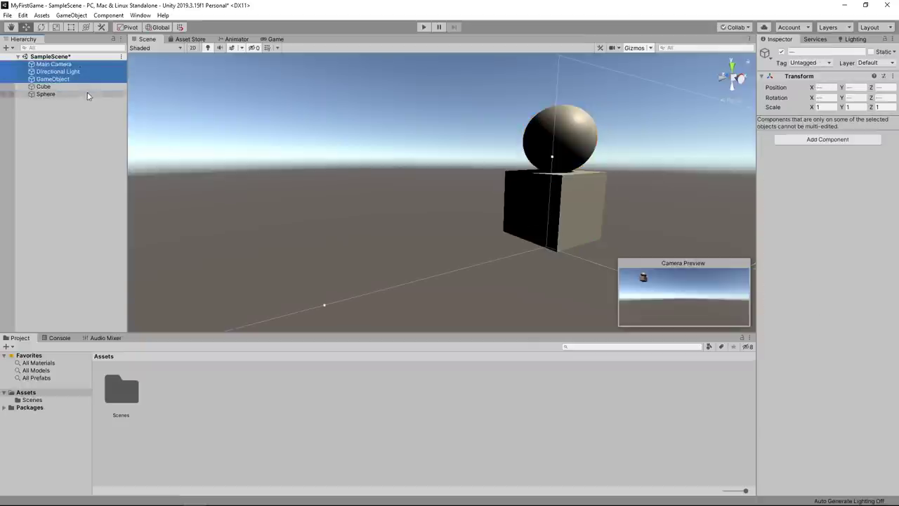
shift+click(88, 95)
shift+click(83, 73)
click(79, 65)
click(68, 92)
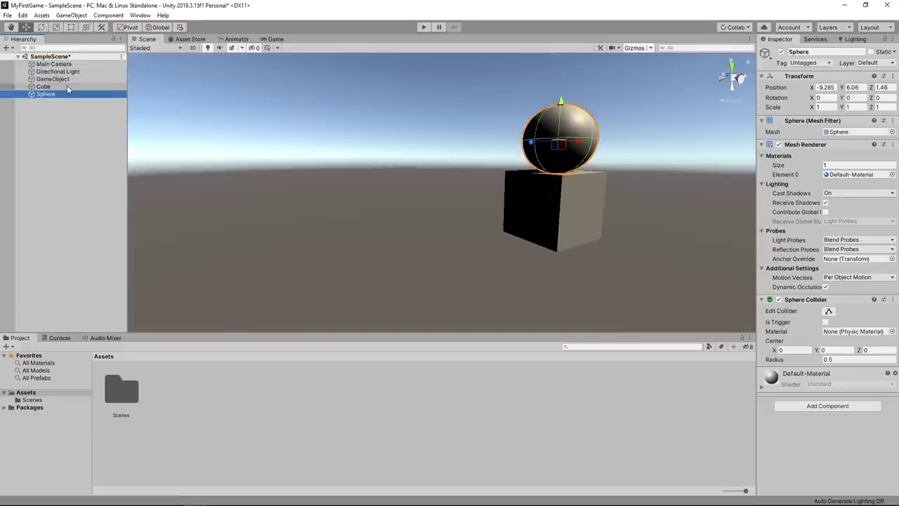
ctrl+click(68, 87)
drag(47, 89, 61, 80)
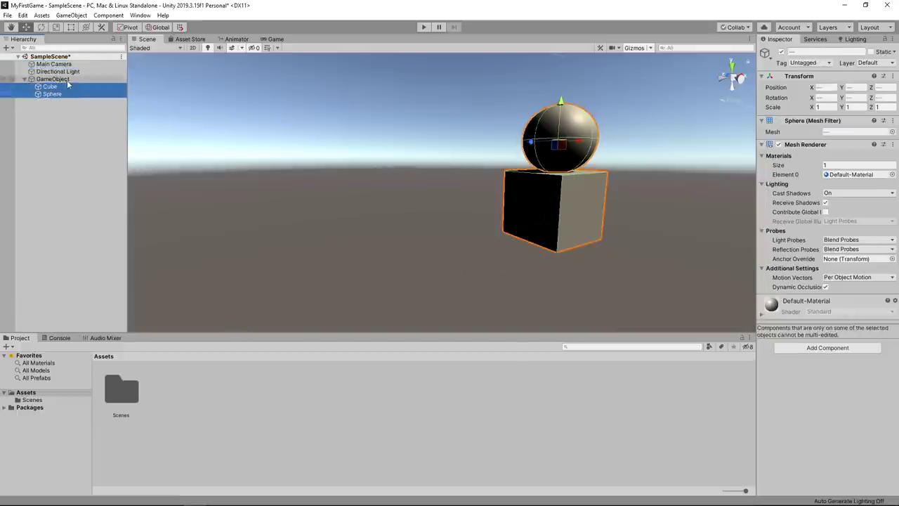
- Nudge the cube and sphere, then move the whole GameObject group to the left
click(69, 86)
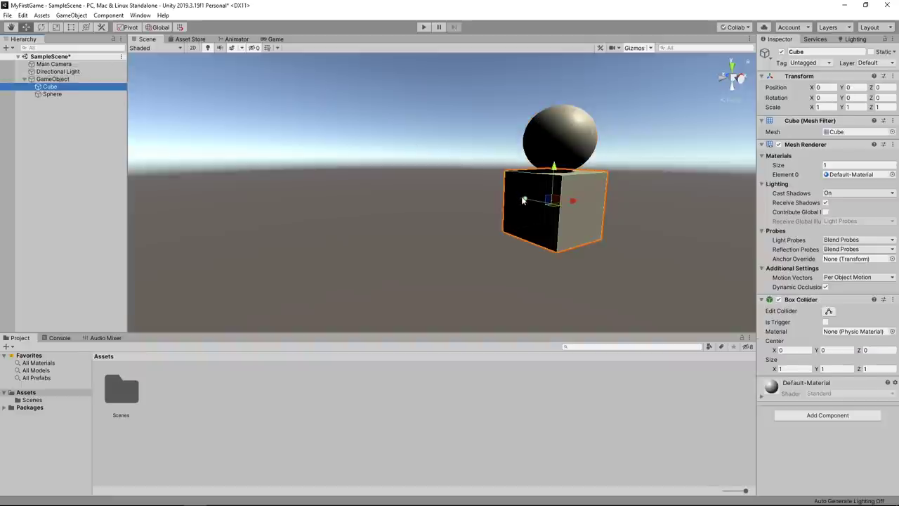
drag(523, 200, 570, 172)
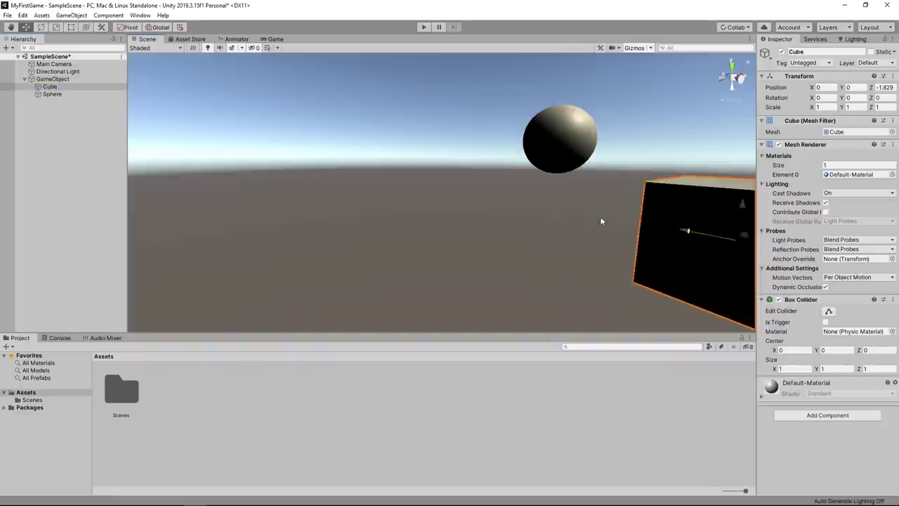
click(575, 144)
drag(541, 147, 545, 155)
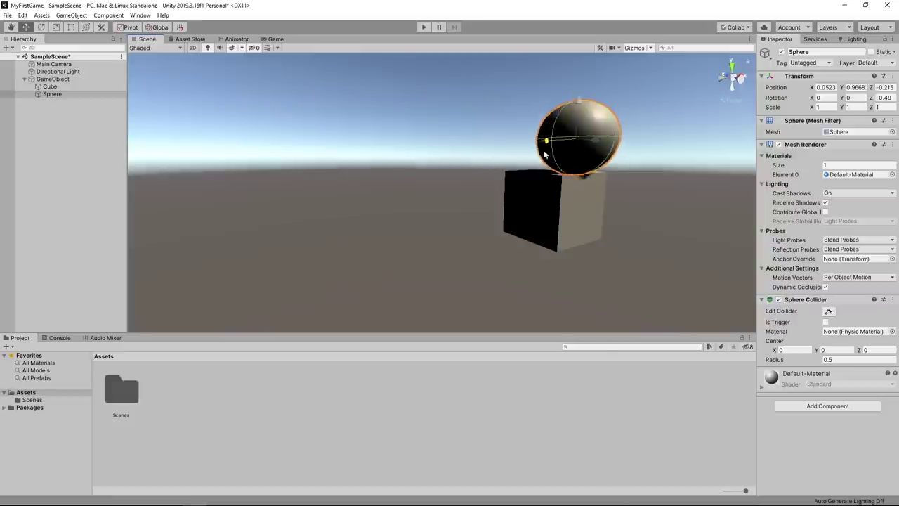
click(57, 78)
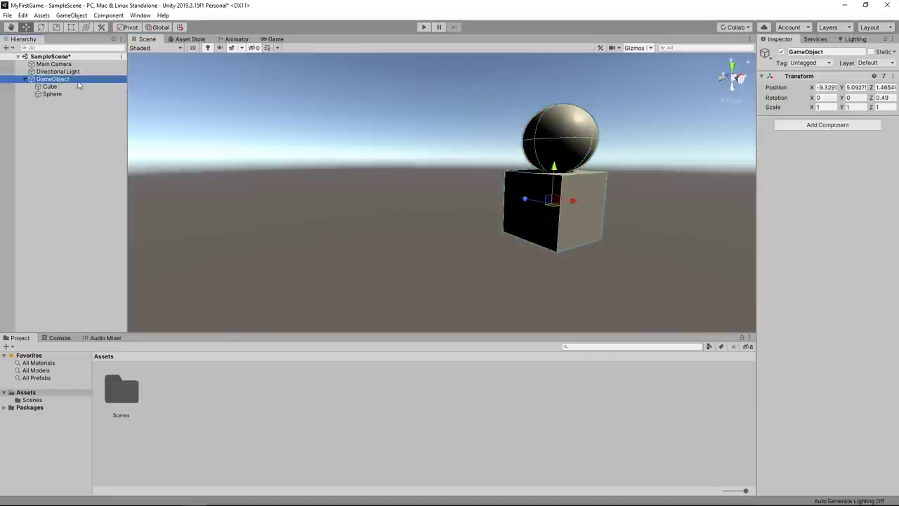
drag(570, 200, 477, 214)
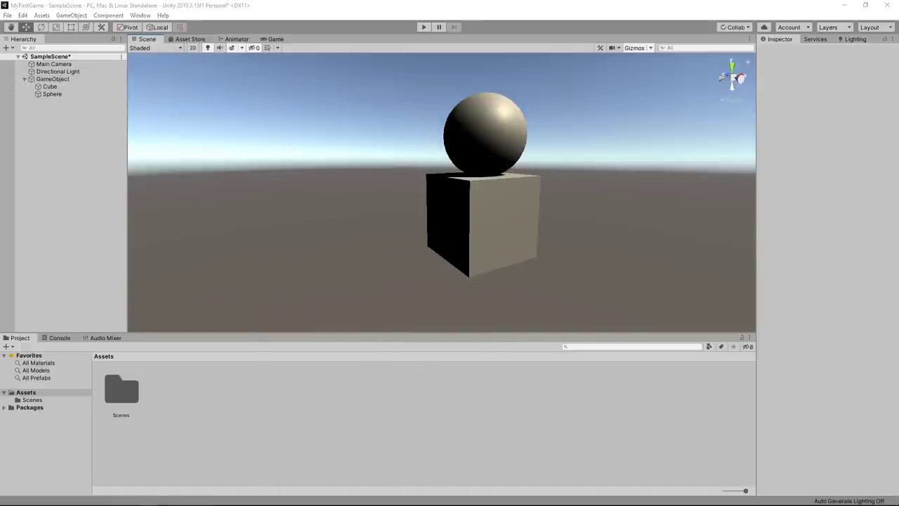
- Toggle handles between Global and Local, select the Cube, and cycle through Move, Rotate and Scale
click(159, 27)
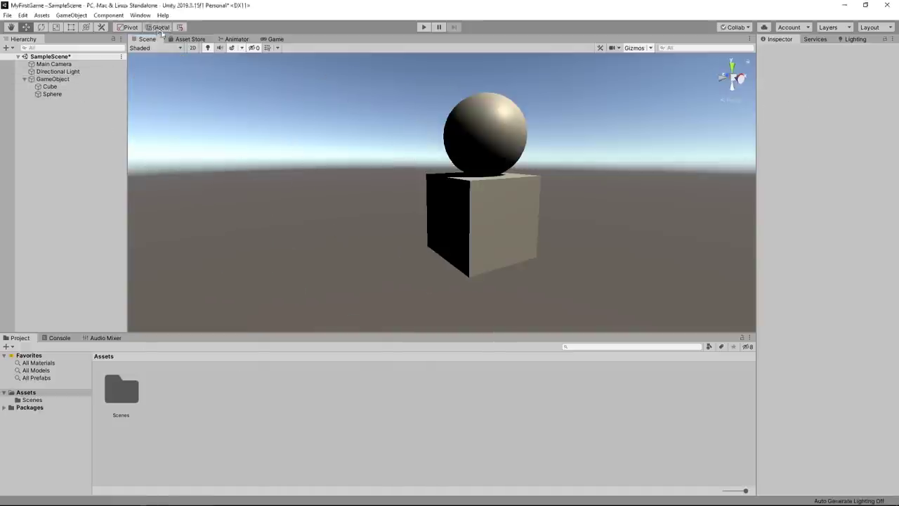
click(162, 28)
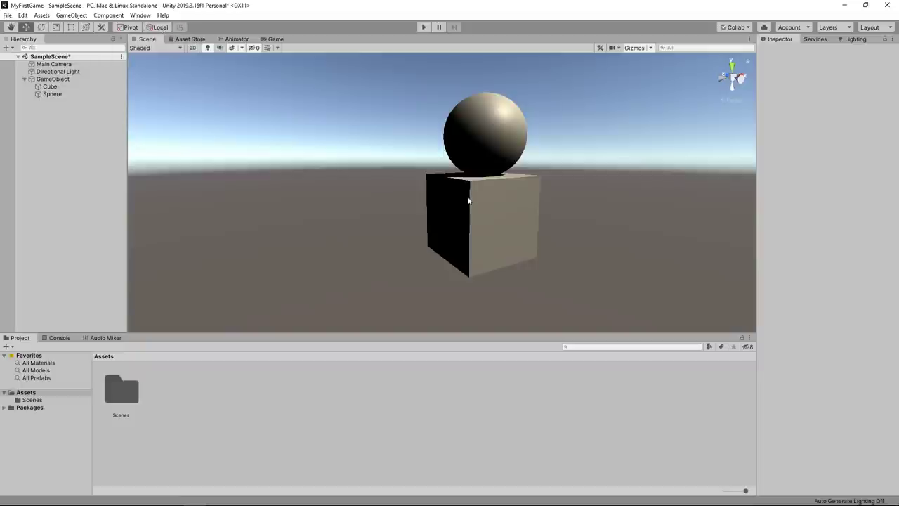
click(472, 194)
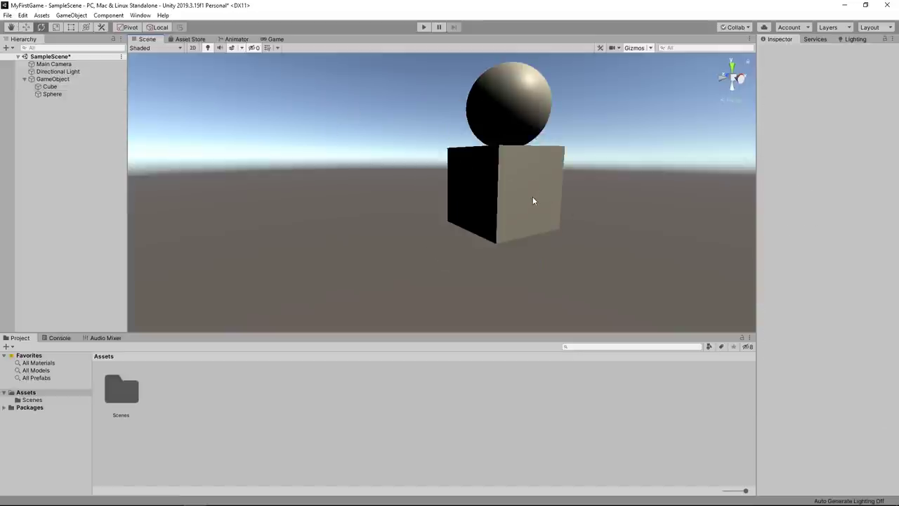
click(533, 201)
key(w)
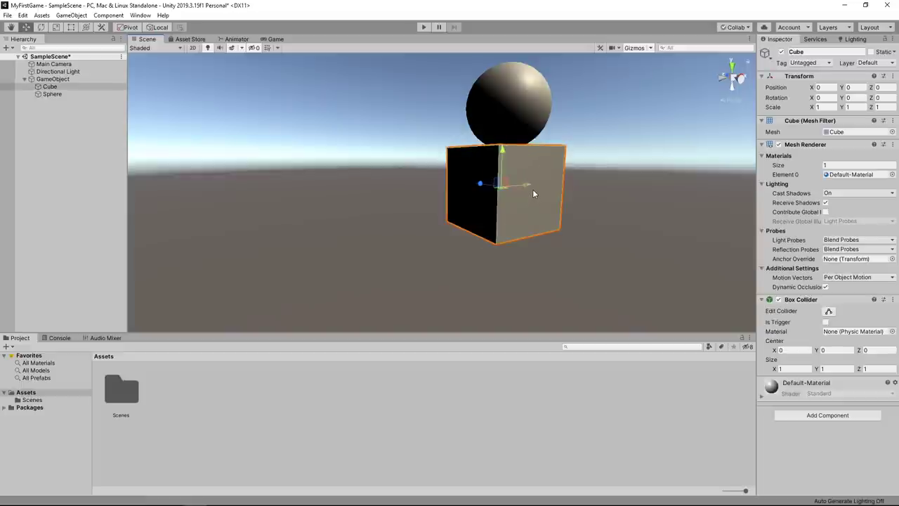
key(e)
key(r)
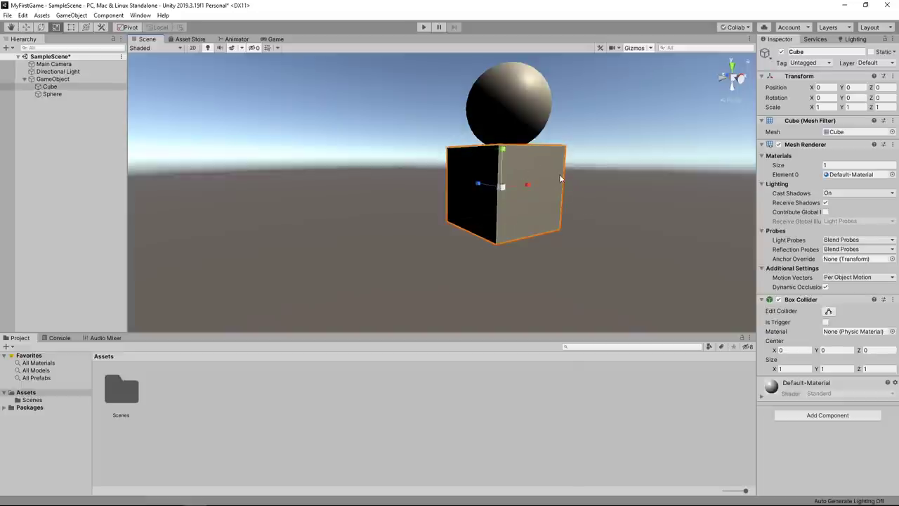
- With the Rect tool, stretch the Cube into a wide flat slab, scale about 2.769 by 0.0819
key(w)
key(e)
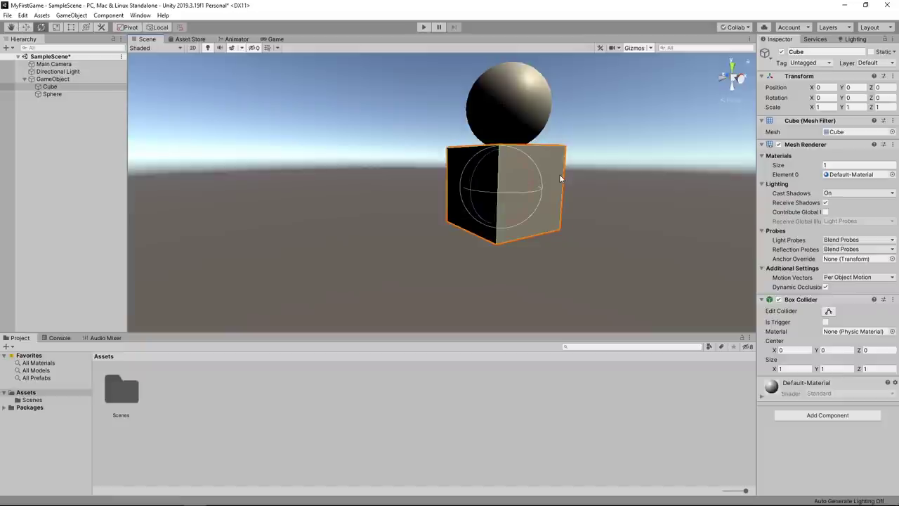
key(r)
key(t)
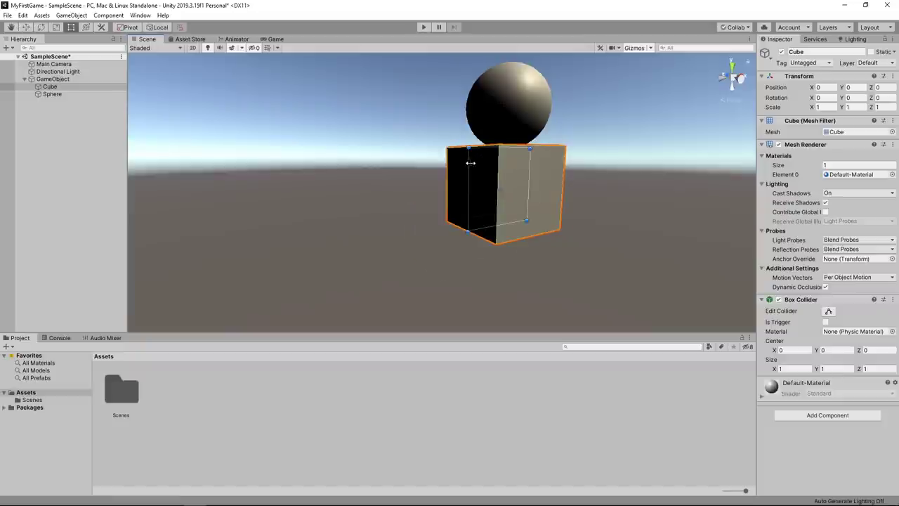
middle_drag(470, 162, 460, 192)
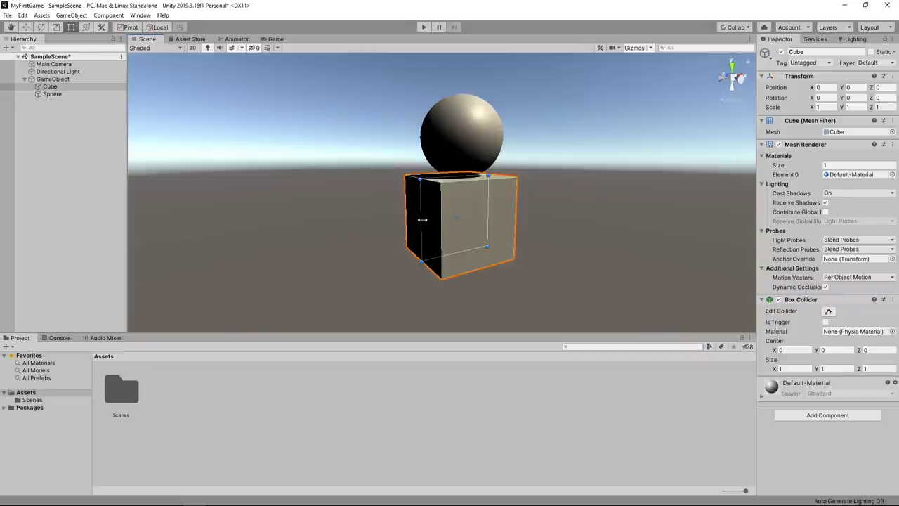
drag(422, 220, 191, 220)
mouse_move(368, 197)
alt+mouse_down()
mouse_move(457, 218)
mouse_move(438, 204)
mouse_move(446, 250)
mouse_move(539, 234)
mouse_move(496, 183)
alt+mouse_up()
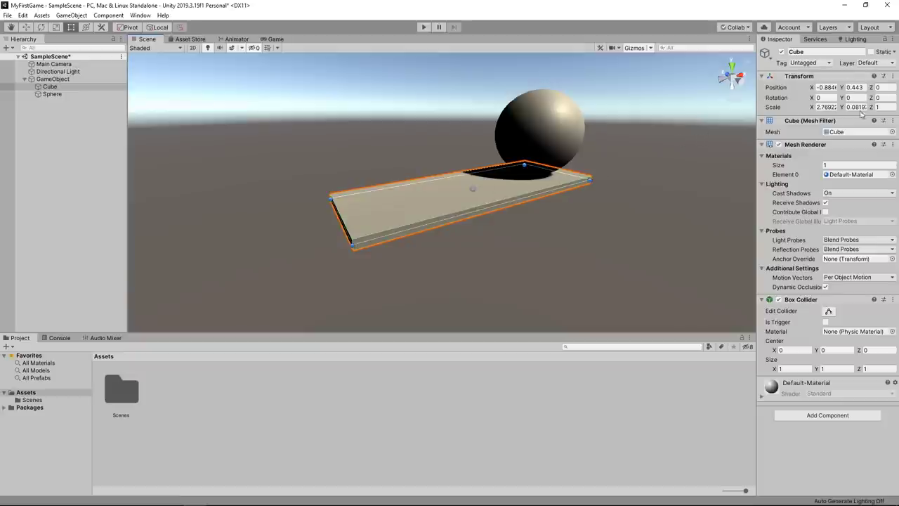
- Set the Cube's Scale X, Y and Z to 3
click(836, 106)
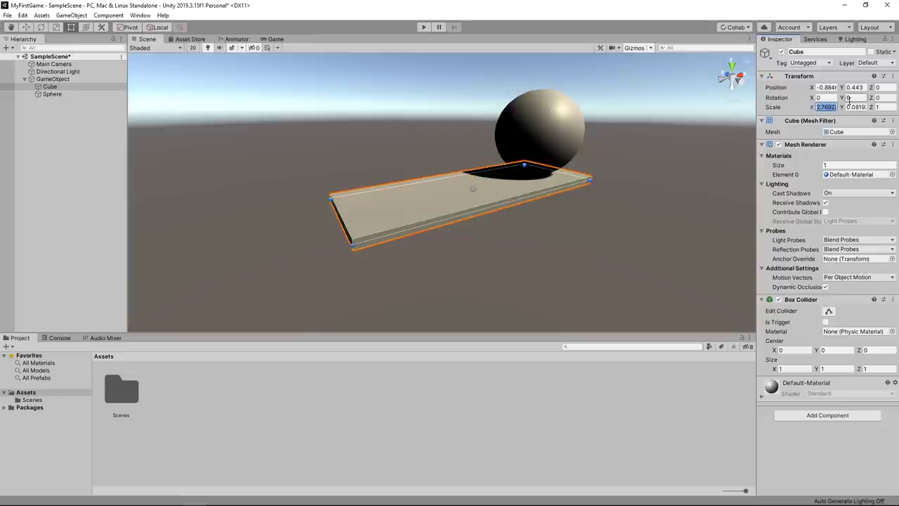
text(3)
click(858, 107)
text(3)
key(Tab)
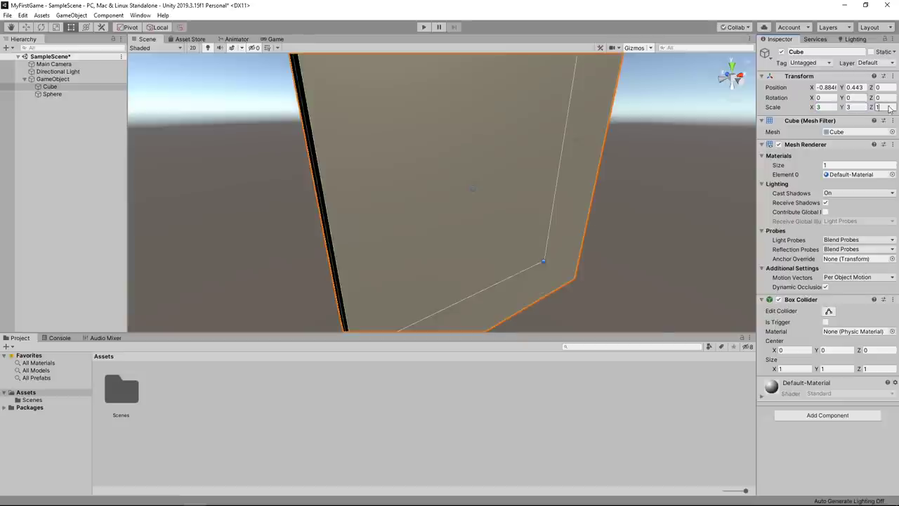
text(3)
- Reset the Cube's Scale X, Y and Z back to 1
scroll(566, 242, down, 5)
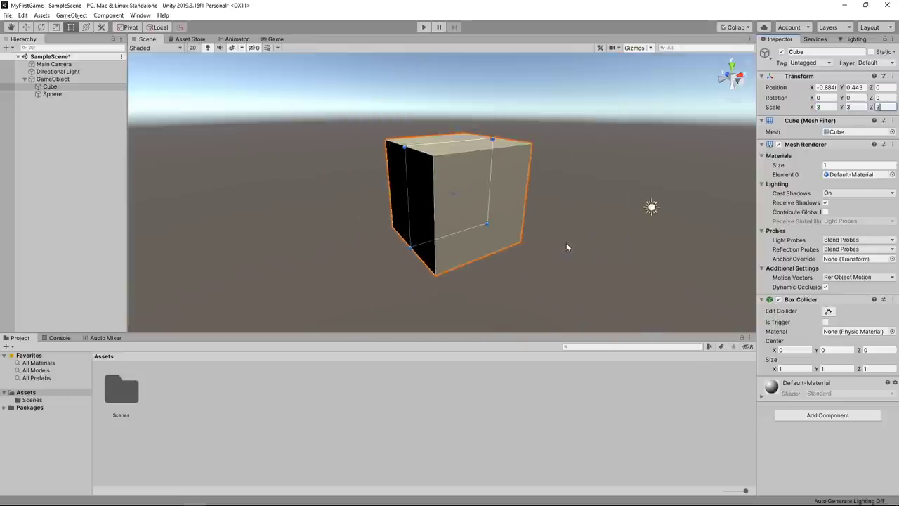
click(821, 106)
text(1)
key(Tab)
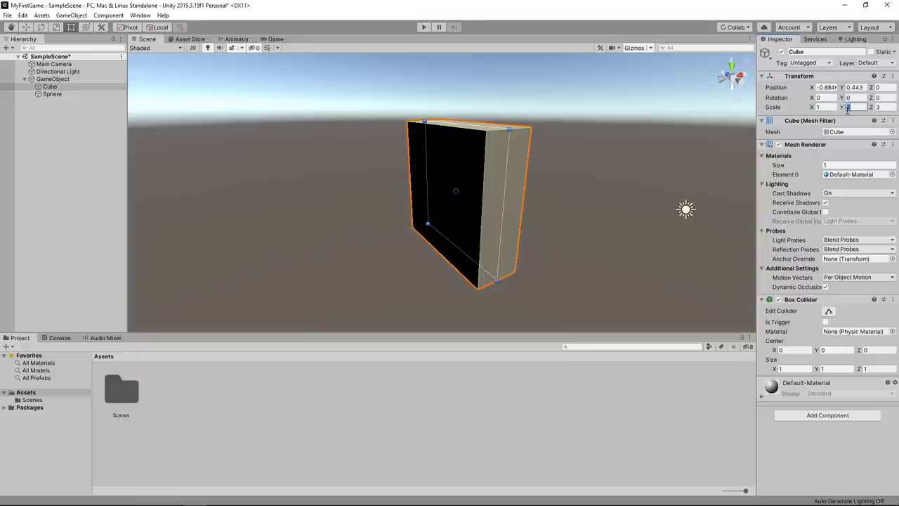
text(1)
key(Tab)
text(1)
key(Tab)
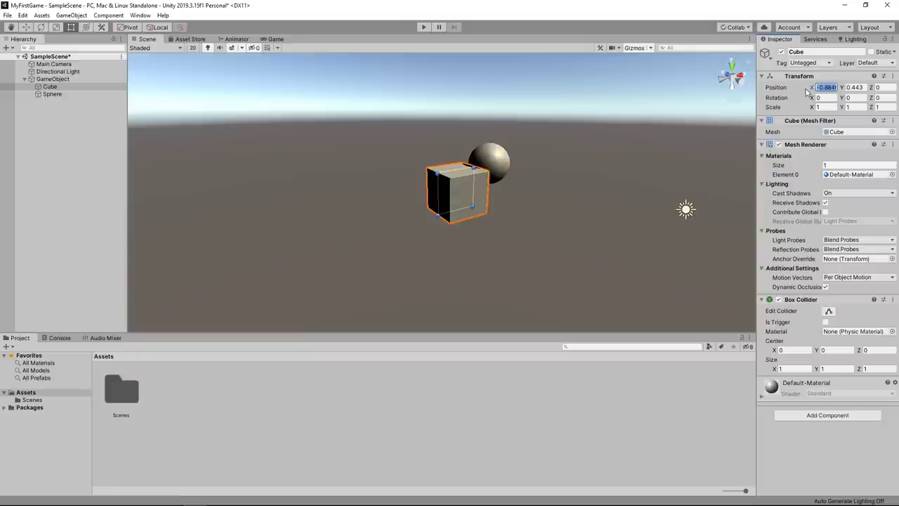
- Switch handles to Global and zero the Cube's X and Y position
click(158, 27)
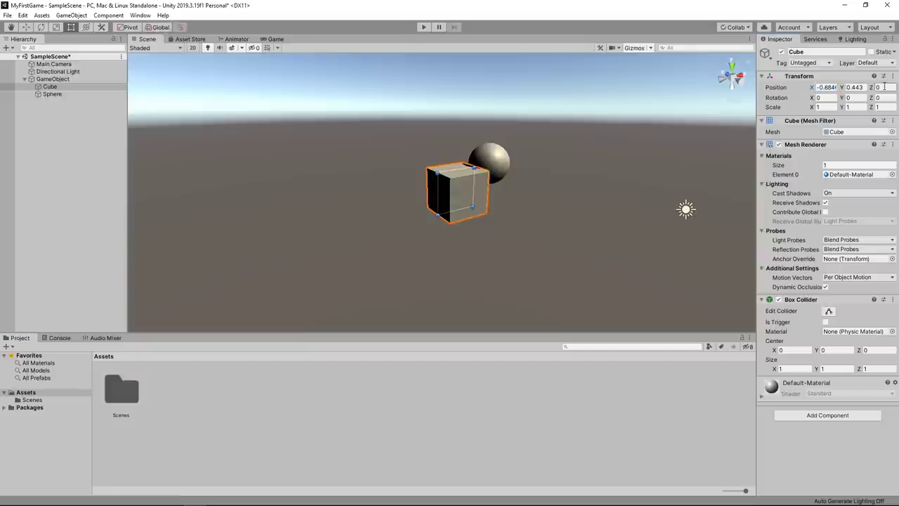
click(825, 87)
text(0)
key(Tab)
text(0)
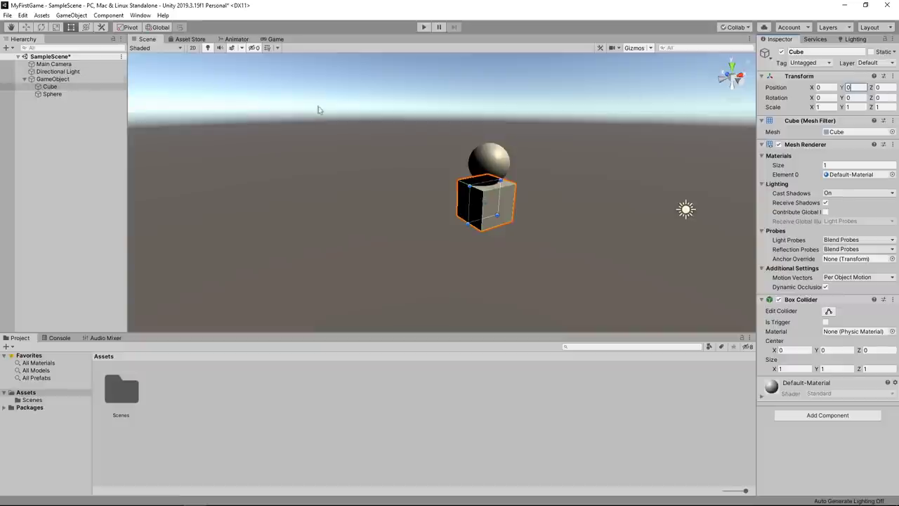
- Set the parent GameObject's position to 0, 0, 0 and reframe the view on the objects
click(68, 80)
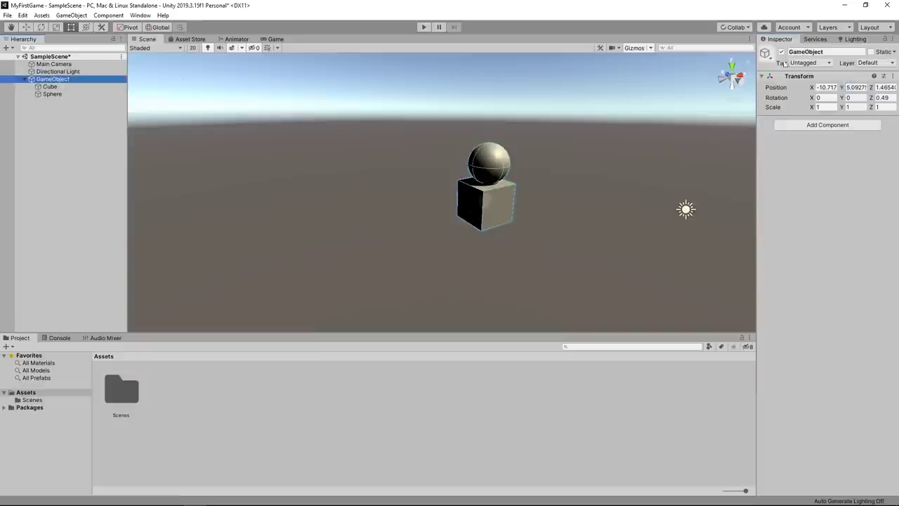
click(827, 87)
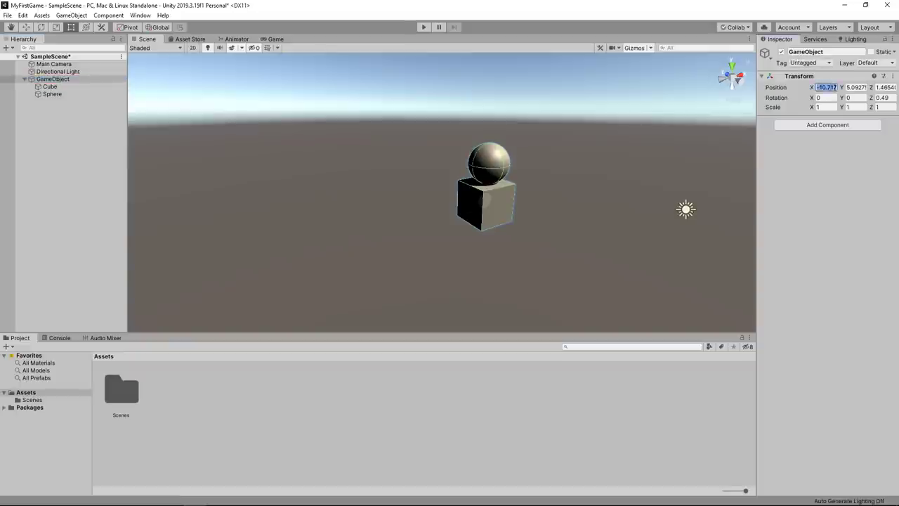
text(0)
key(Tab)
text(0)
key(Tab)
text(0)
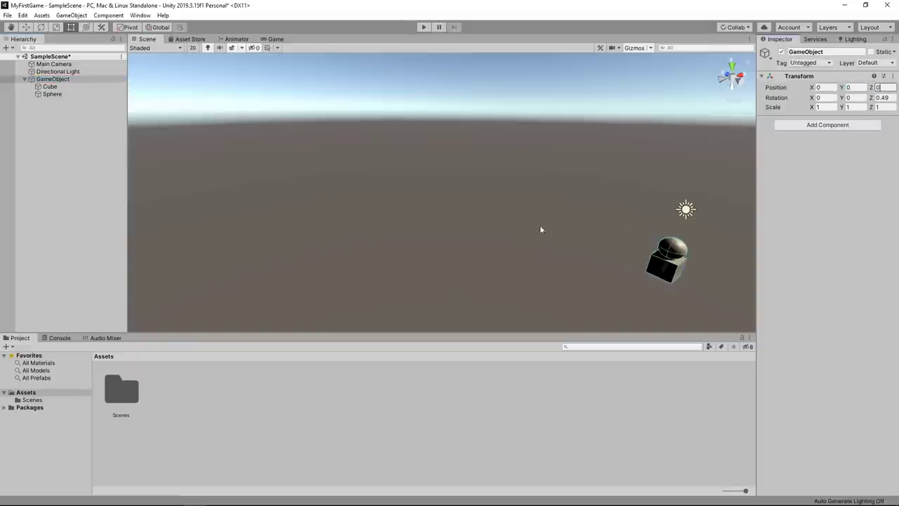
right_drag(566, 243, 608, 263)
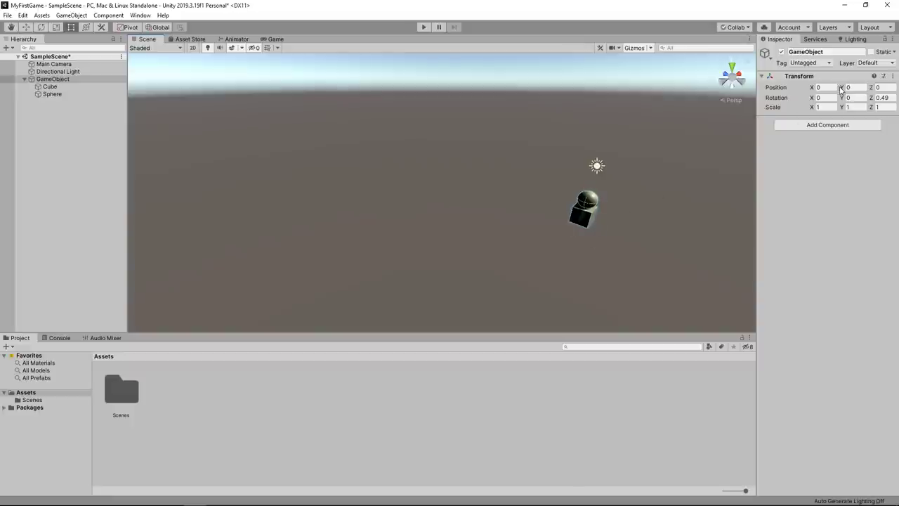
middle_drag(692, 181, 667, 181)
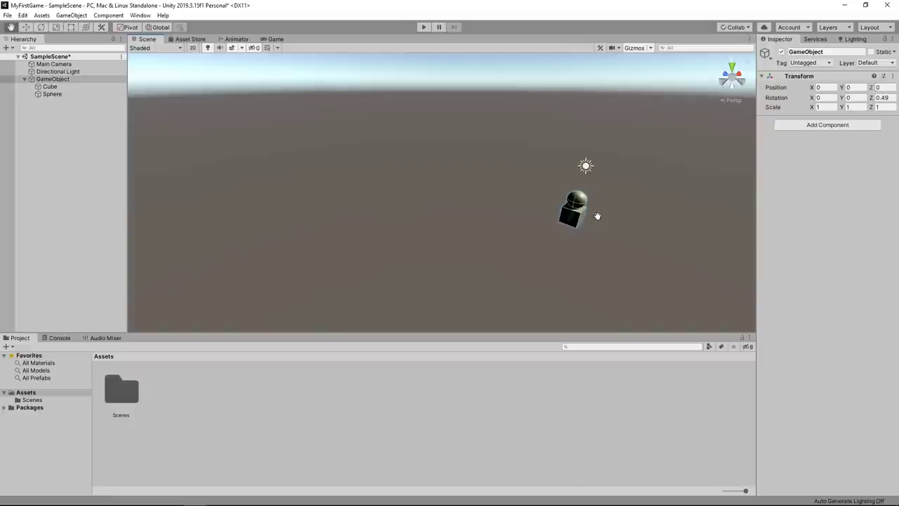
click(49, 86)
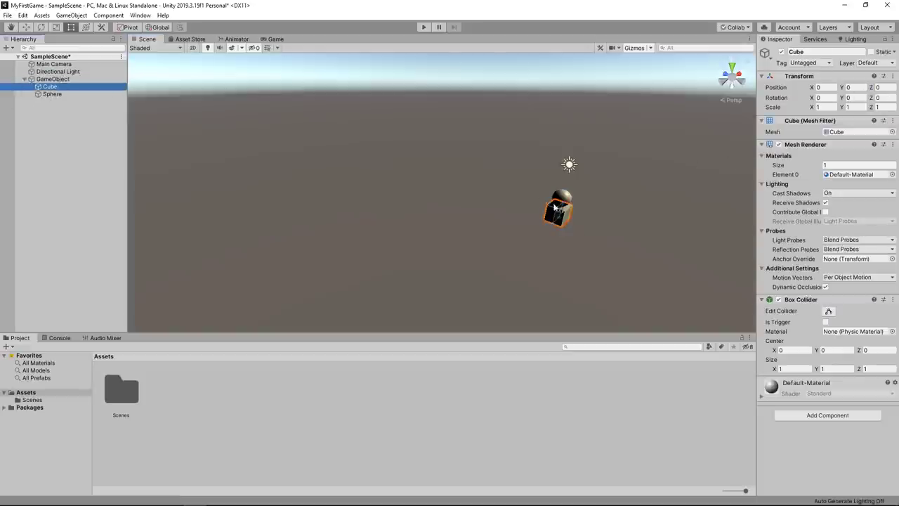
- Frame the Cube and rotate it about 38 degrees around its Y axis
double_click(63, 84)
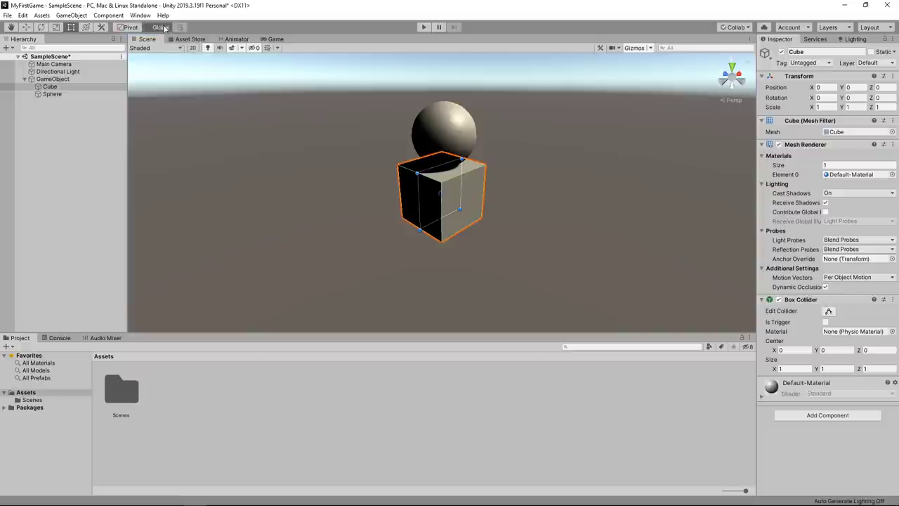
click(160, 28)
click(161, 28)
key(e)
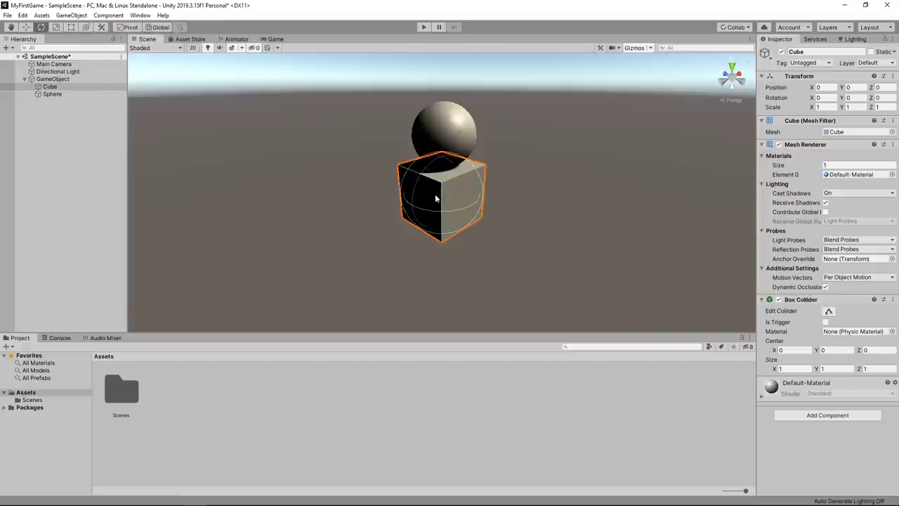
drag(454, 207, 408, 225)
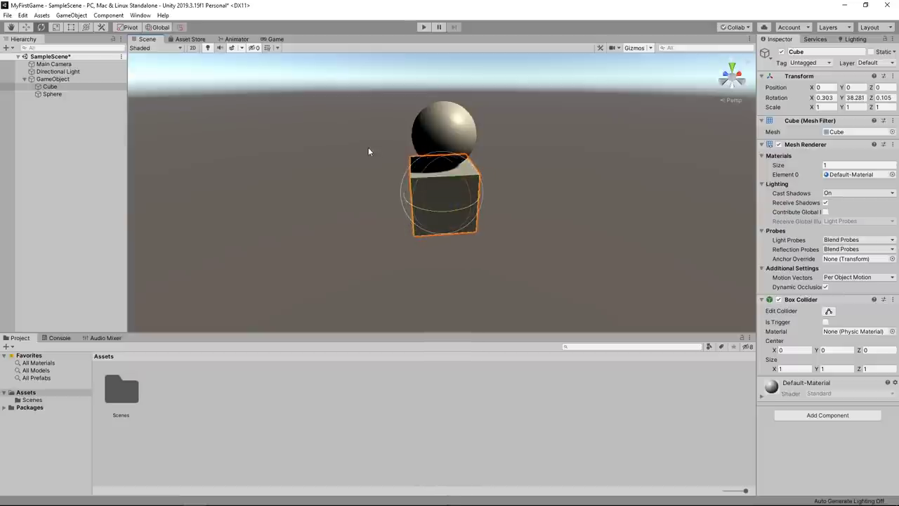
- Try sliding the cube along its Z axis, then undo the move
key(w)
alt+drag(293, 82, 420, 190)
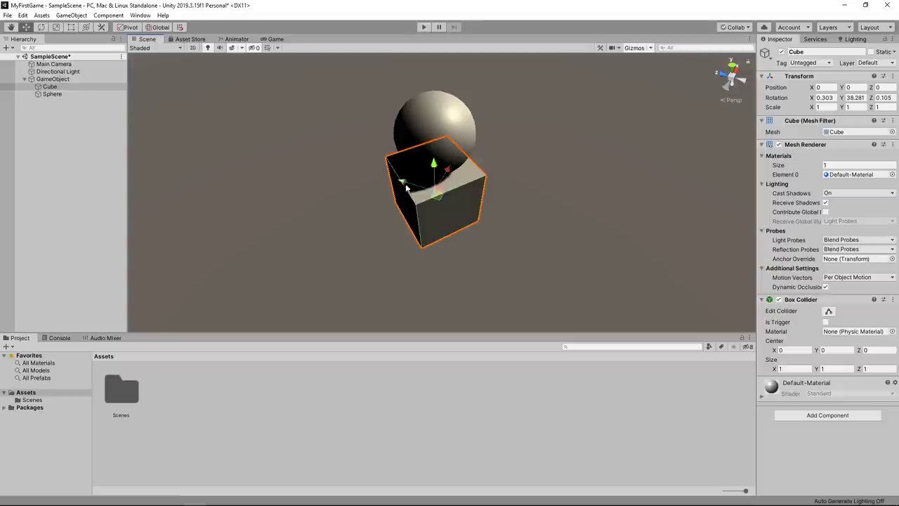
drag(431, 201, 451, 167)
key(ctrl+z)
middle_drag(433, 198, 403, 181)
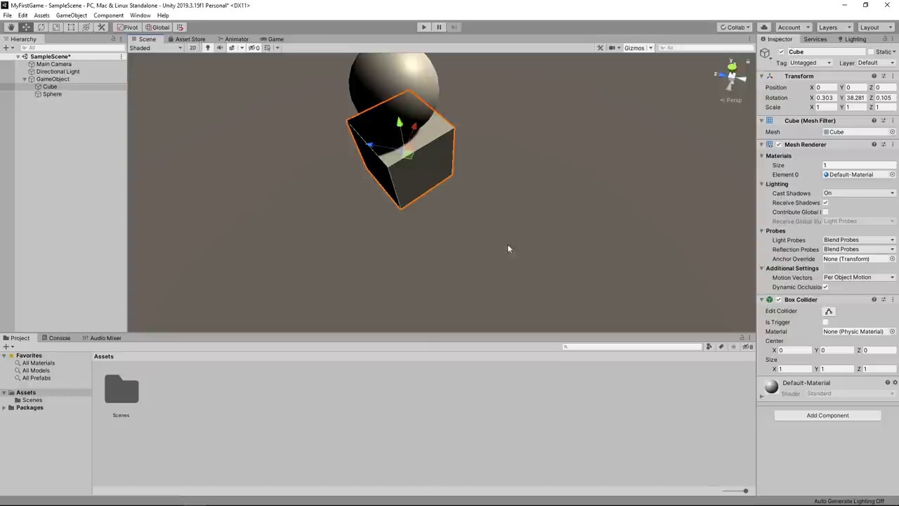
- Slide the cube along its local X axis away from the sphere and spin it around its vertical axis
click(161, 29)
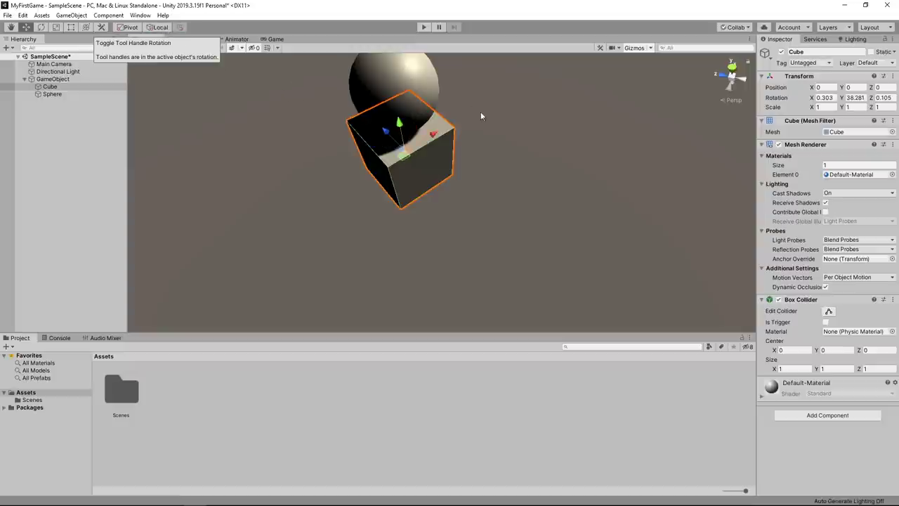
mouse_move(430, 132)
mouse_down()
mouse_move(416, 166)
mouse_move(561, 238)
mouse_move(236, 96)
mouse_up()
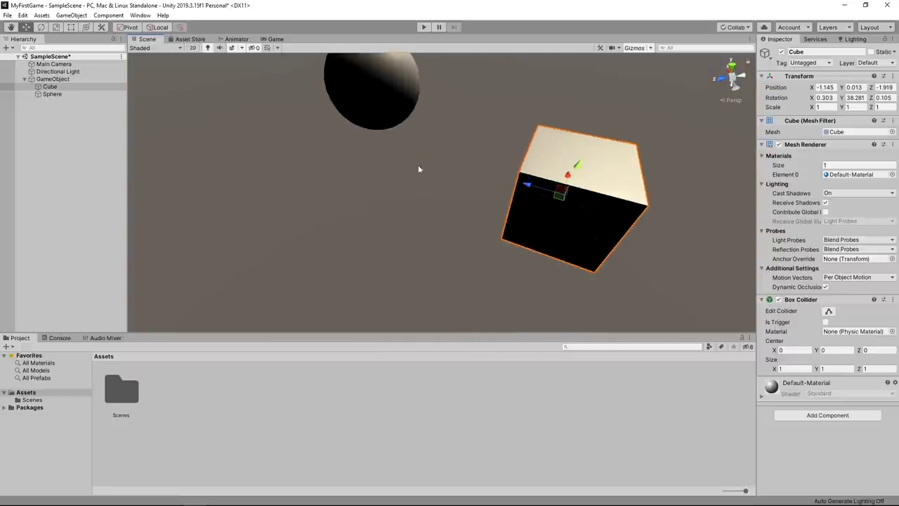
key(e)
drag(586, 219, 475, 210)
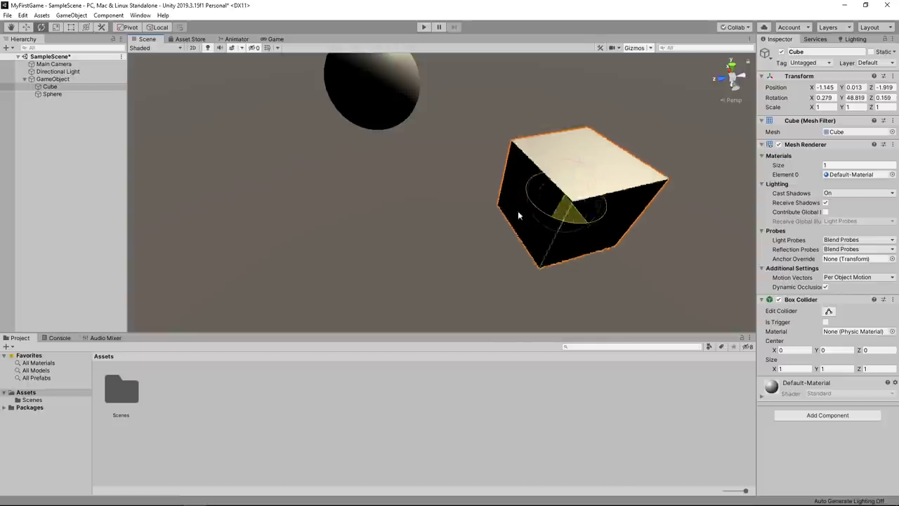
- Frame the cube, tilt it around its Z axis and tumble it freely to a new orientation
click(158, 27)
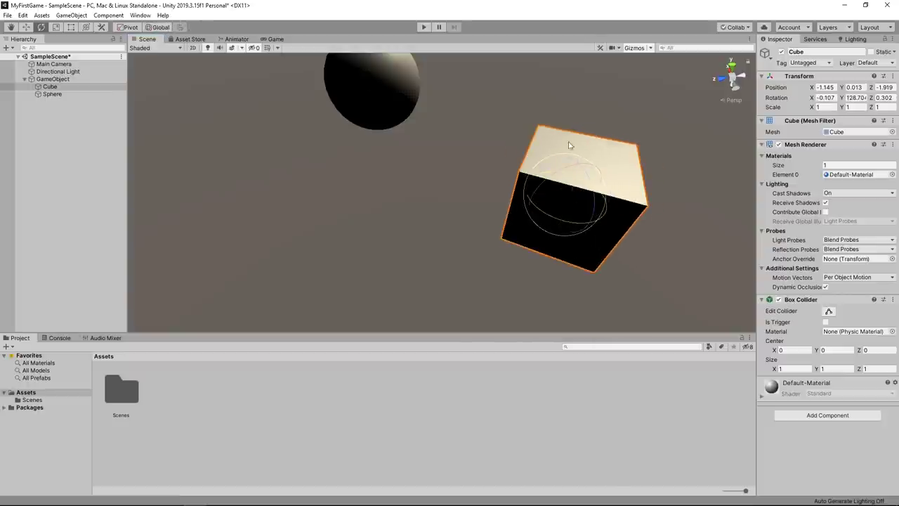
key(f)
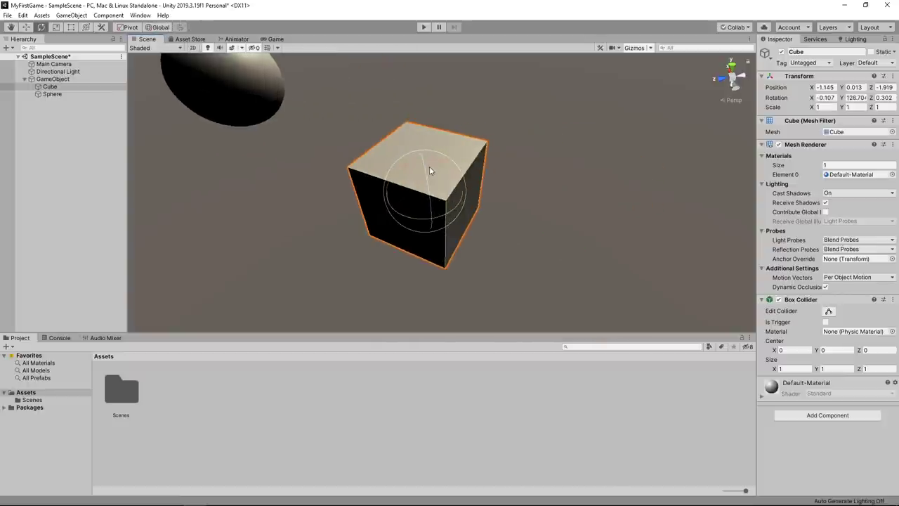
click(159, 27)
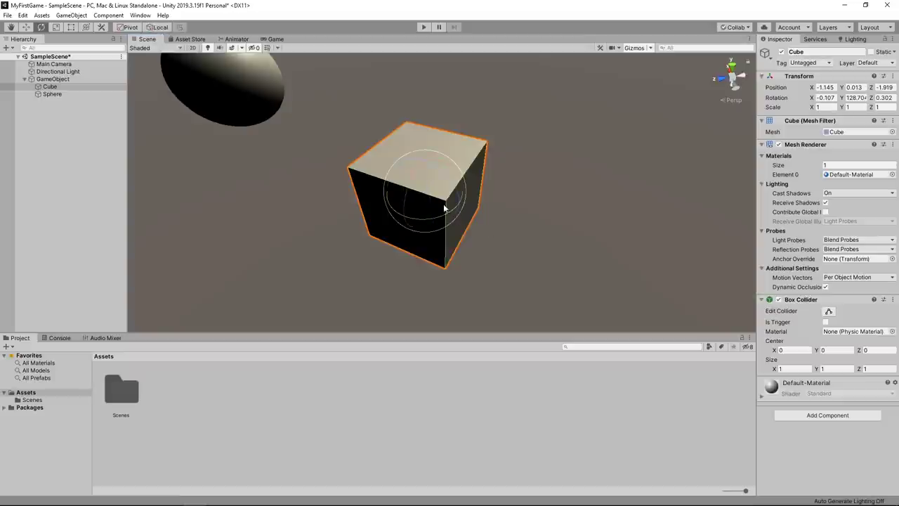
mouse_move(443, 202)
mouse_down()
mouse_move(450, 192)
mouse_move(325, 188)
mouse_move(382, 261)
mouse_up()
key(x)
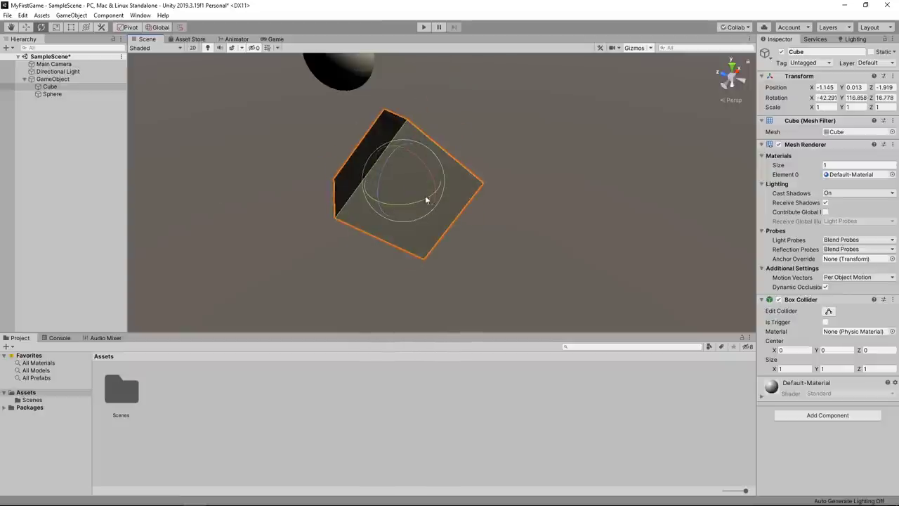
drag(417, 201, 342, 204)
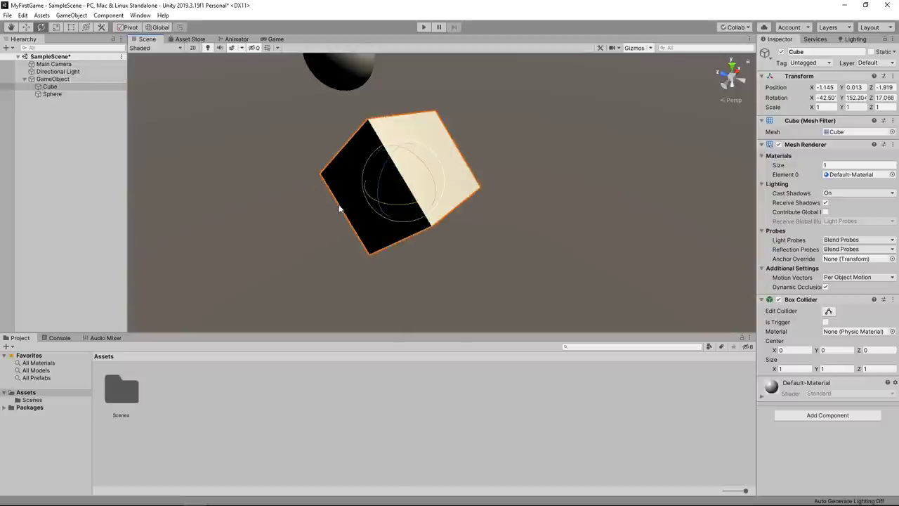
- Undo the last rotation, leaving the cube at about 16.5, 110.4, 41.6
click(166, 24)
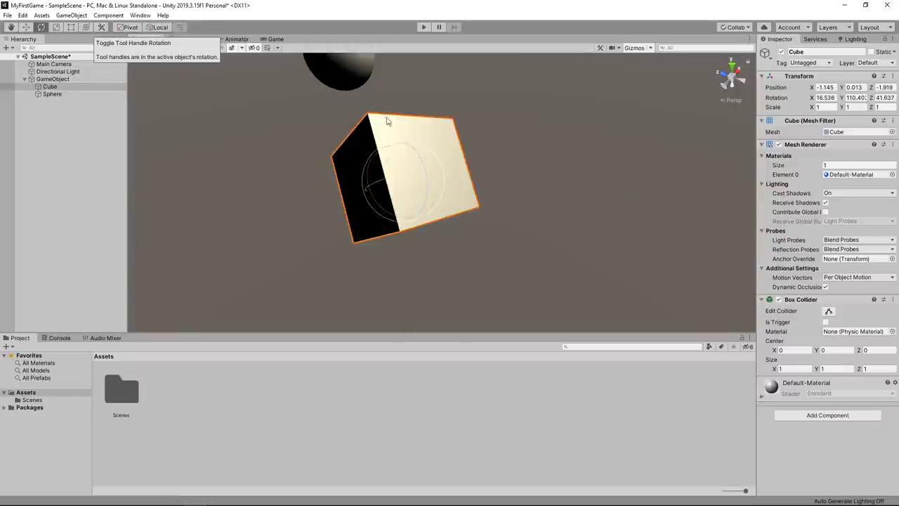
alt+drag(484, 151, 339, 199)
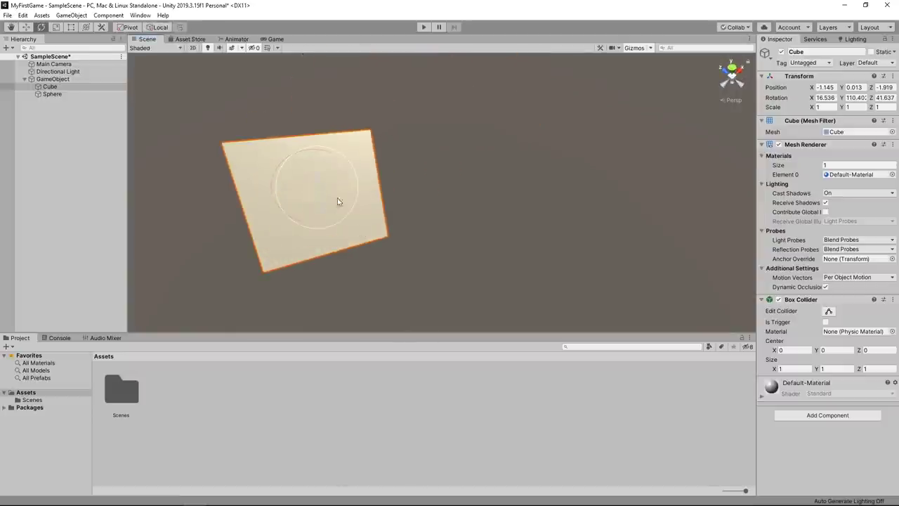
alt+drag(311, 170, 377, 260)
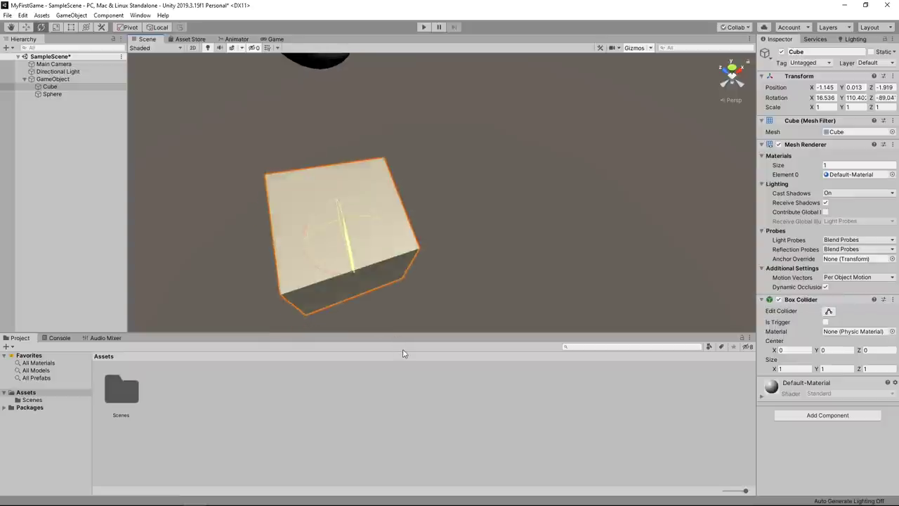
mouse_move(363, 227)
alt+mouse_down()
mouse_move(482, 170)
mouse_move(537, 185)
alt+mouse_up()
key(e)
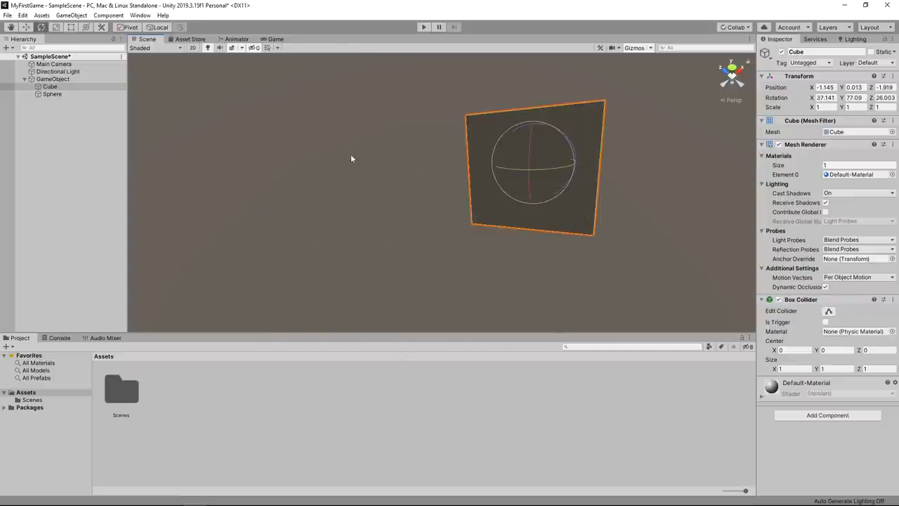
key(ctrl+z)
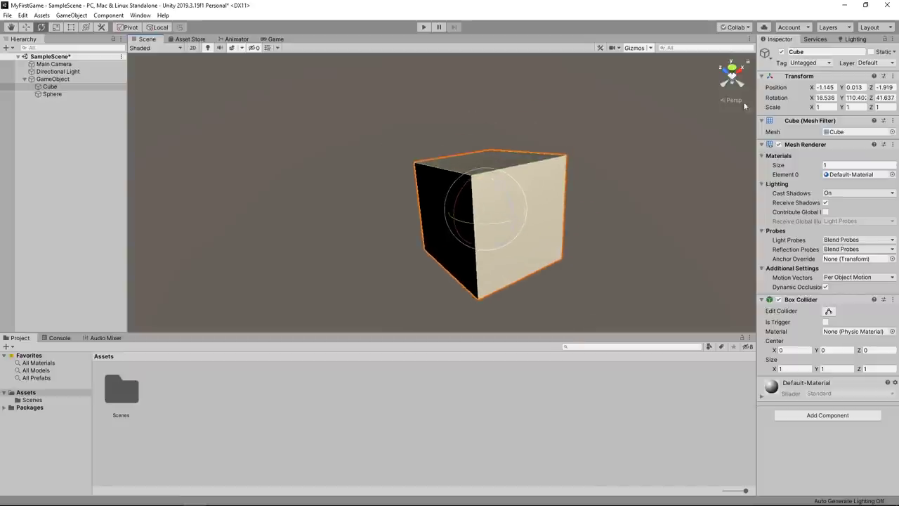
- Set the Cube's Rotation X, Y and Z to 0 in the Inspector
click(828, 97)
text(0)
click(848, 98)
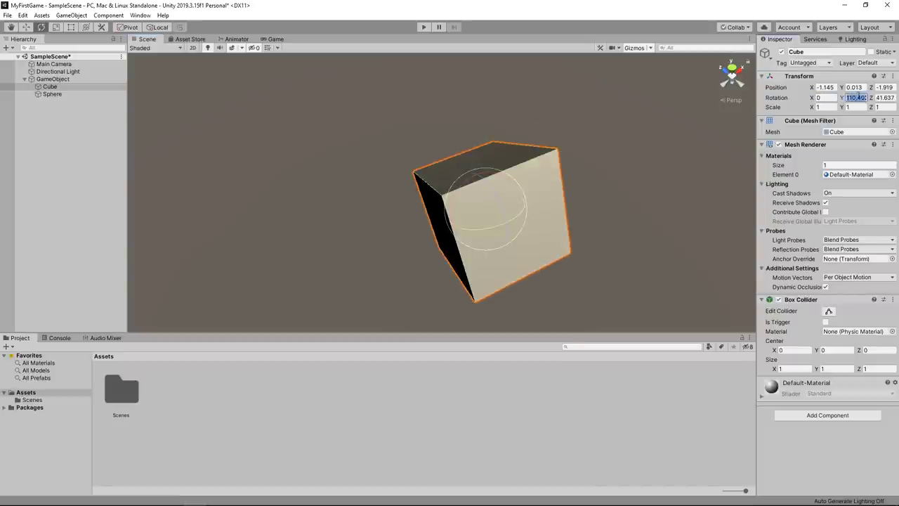
text(0)
click(881, 98)
text(0)
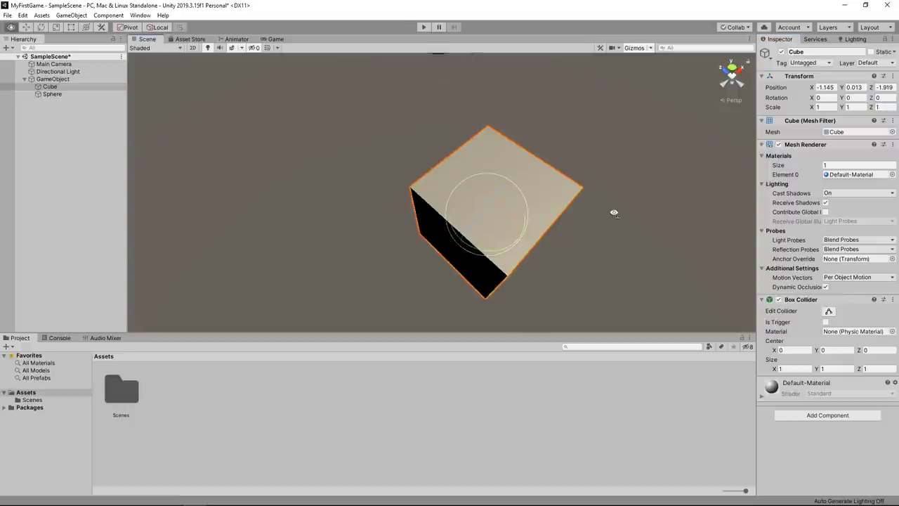
- Set the Cube's Position X, Y and Z to 0, then deselect it
scroll(614, 211, down, 3)
alt+drag(597, 201, 514, 198)
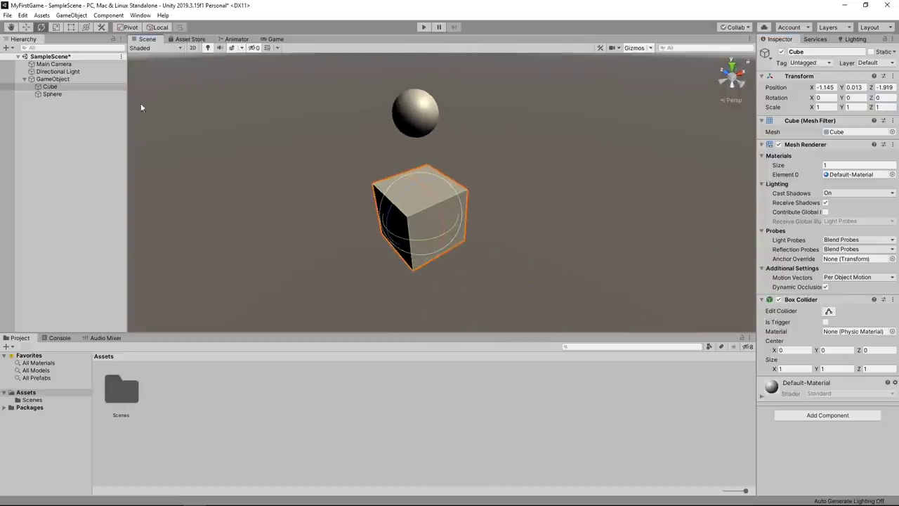
click(820, 87)
text(0)
click(854, 87)
text(0)
click(884, 87)
text(0)
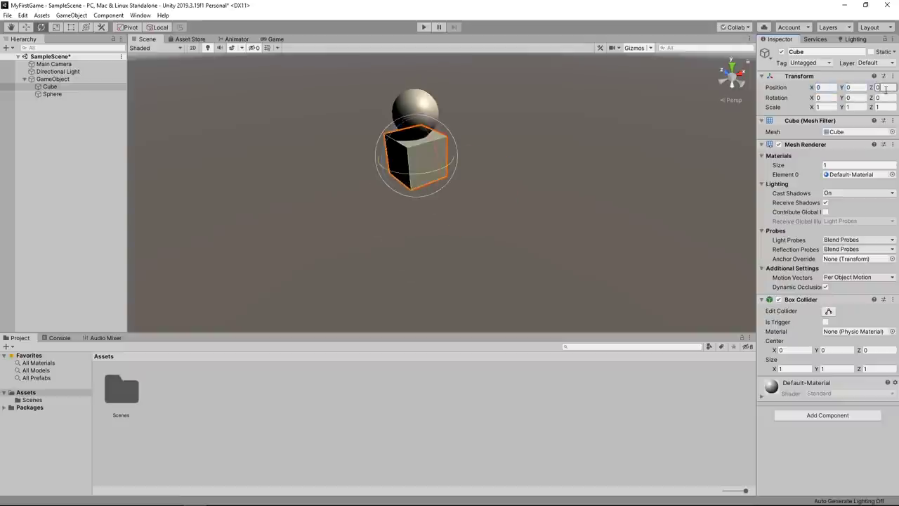
click(496, 157)
alt+drag(496, 158, 297, 96)
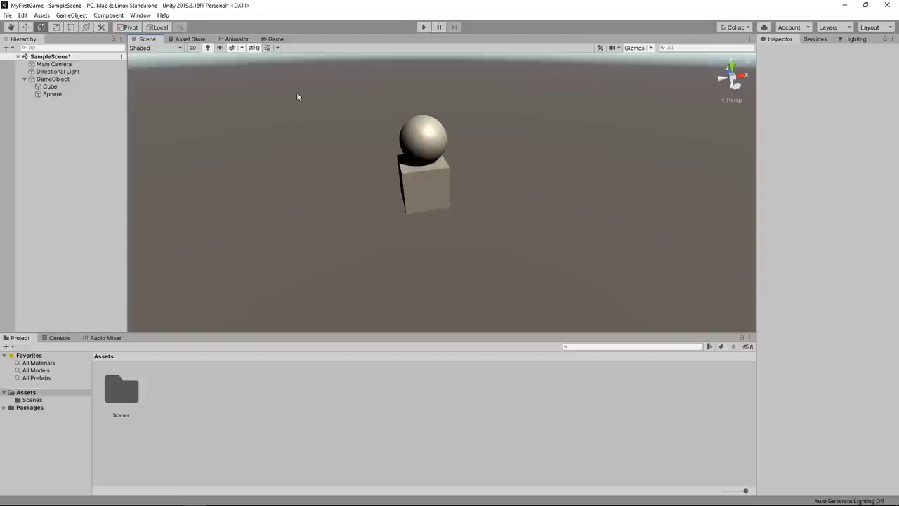
- Box-select and delete the Cube, then select and delete the Sphere
drag(376, 118, 529, 293)
key(Delete)
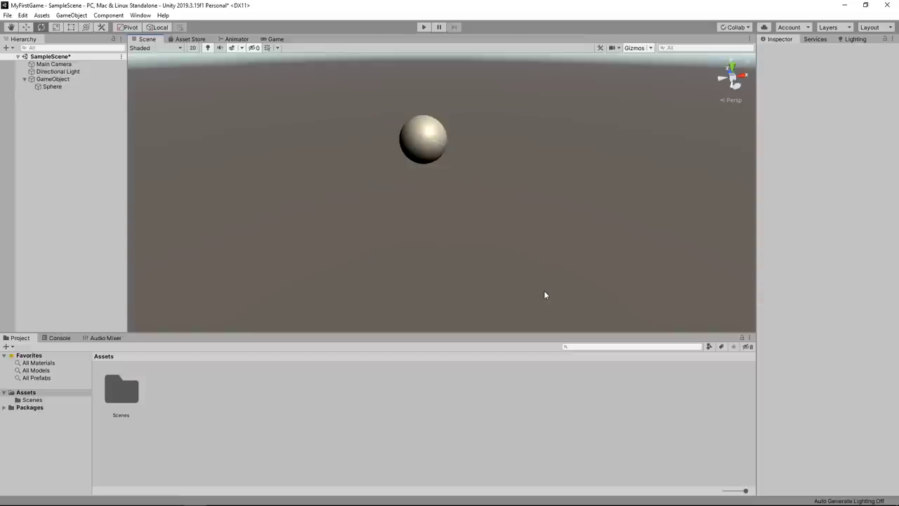
click(418, 148)
right_drag(524, 181, 519, 153)
key(Delete)
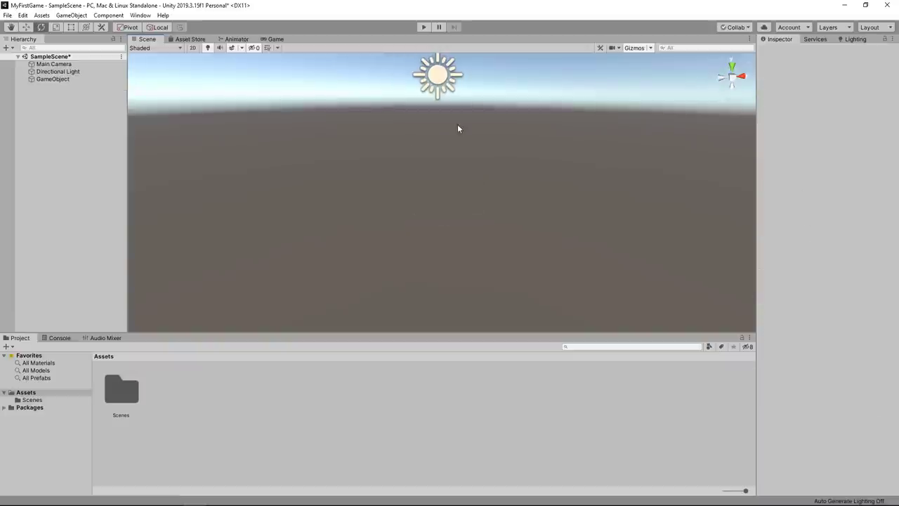
- Open the Asset Store in the editor and filter results to 3D > Environments
click(188, 40)
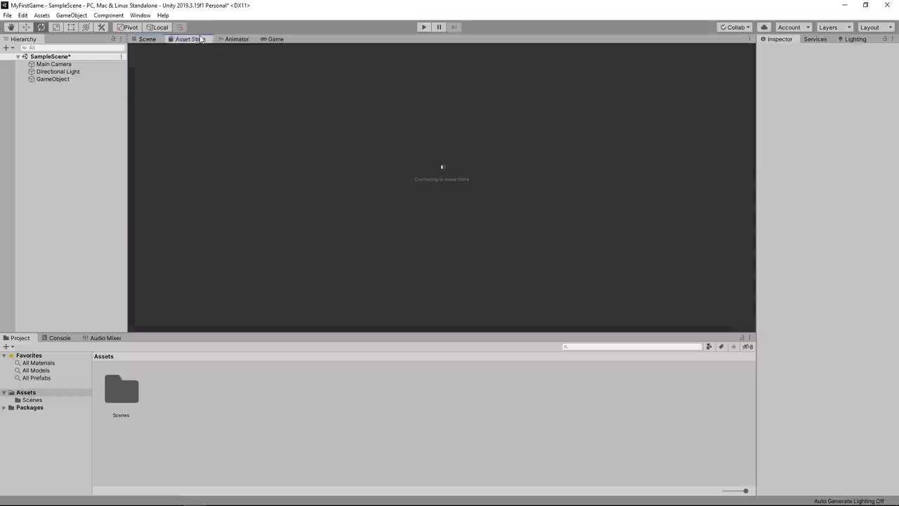
click(144, 17)
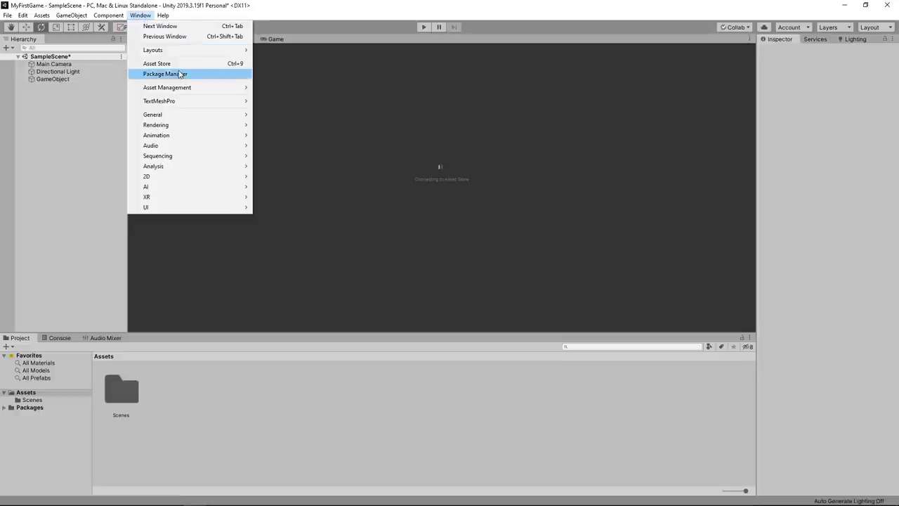
click(352, 10)
click(603, 217)
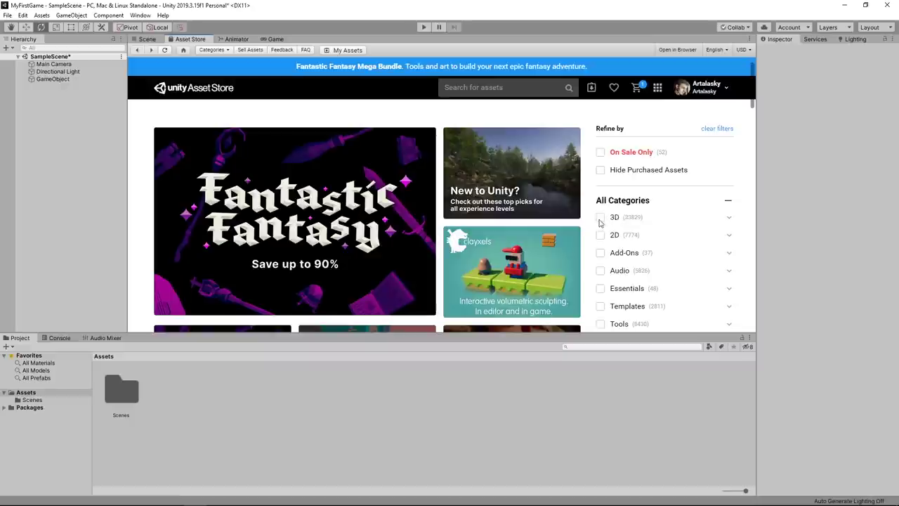
scroll(715, 223, down, 2)
scroll(711, 227, up, 1)
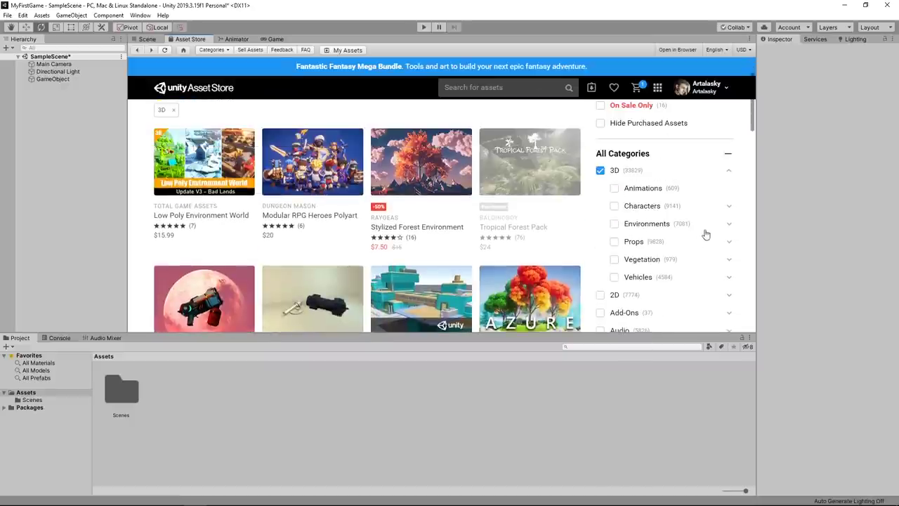
click(615, 225)
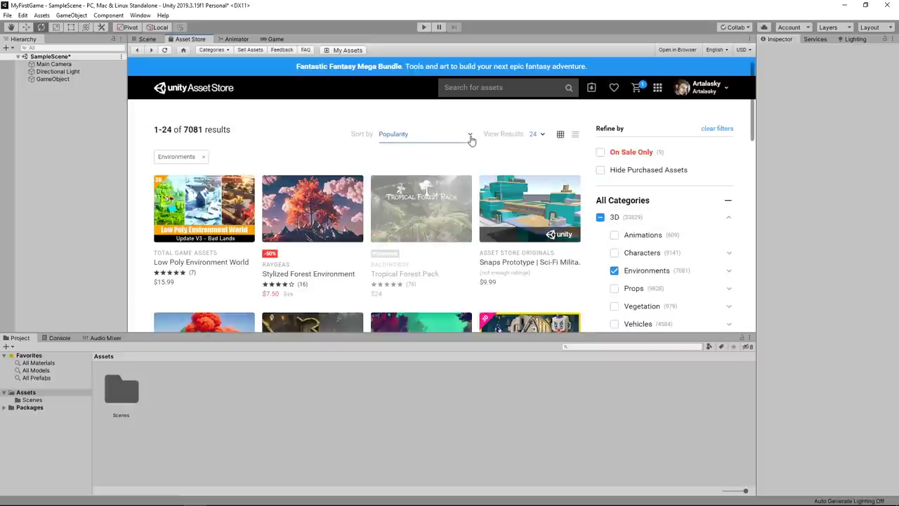
- Sort by Price (Low to High) and open the Free Fantasy Medieval Town Props Pack page
click(470, 136)
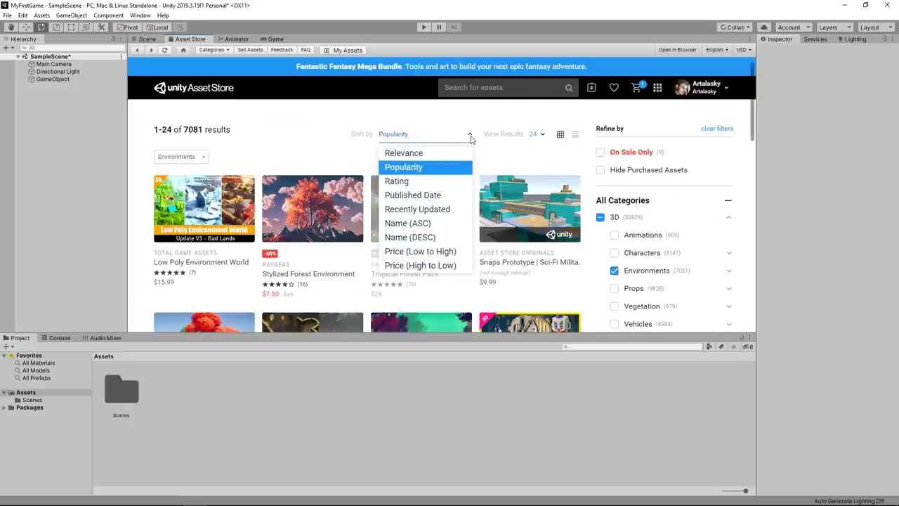
click(448, 251)
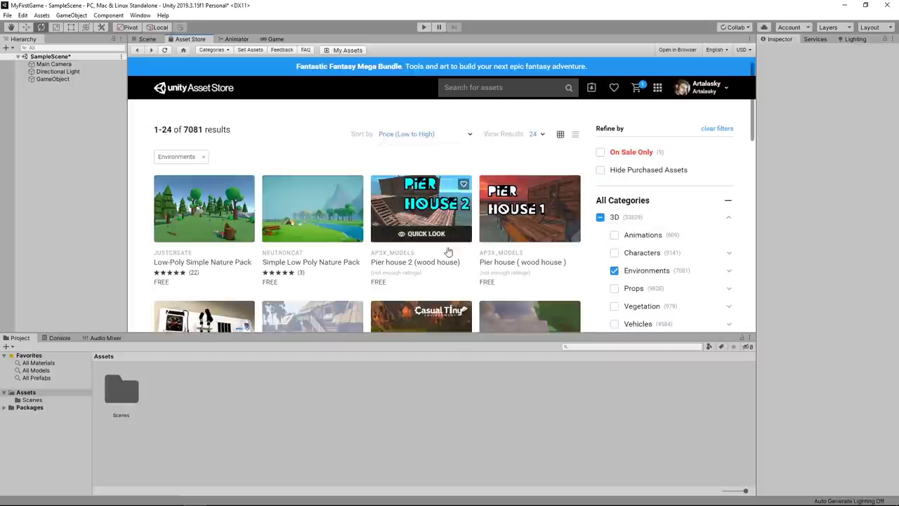
scroll(422, 169, down, 1)
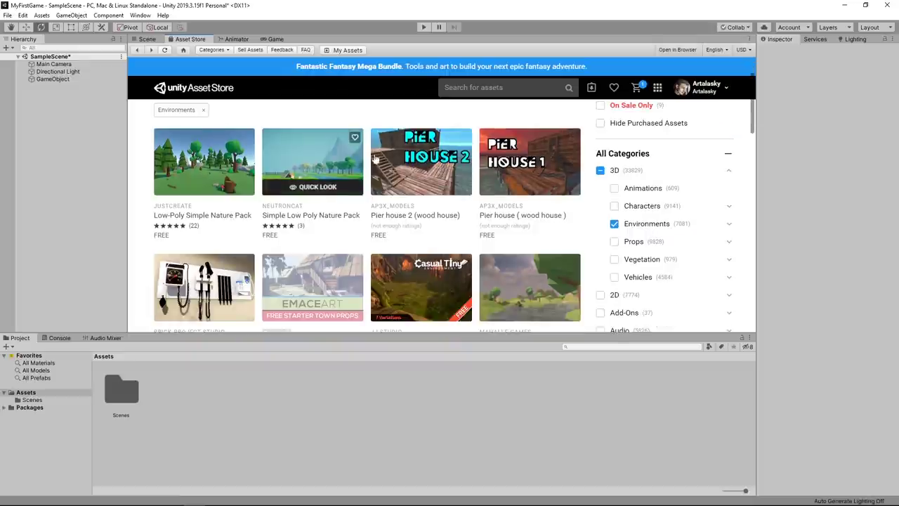
scroll(316, 186, down, 1)
scroll(201, 184, down, 3)
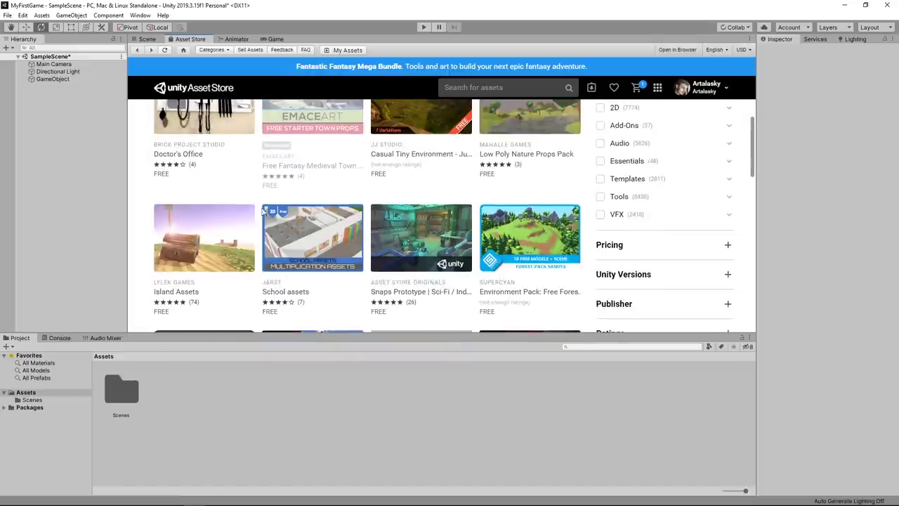
scroll(304, 187, up, 2)
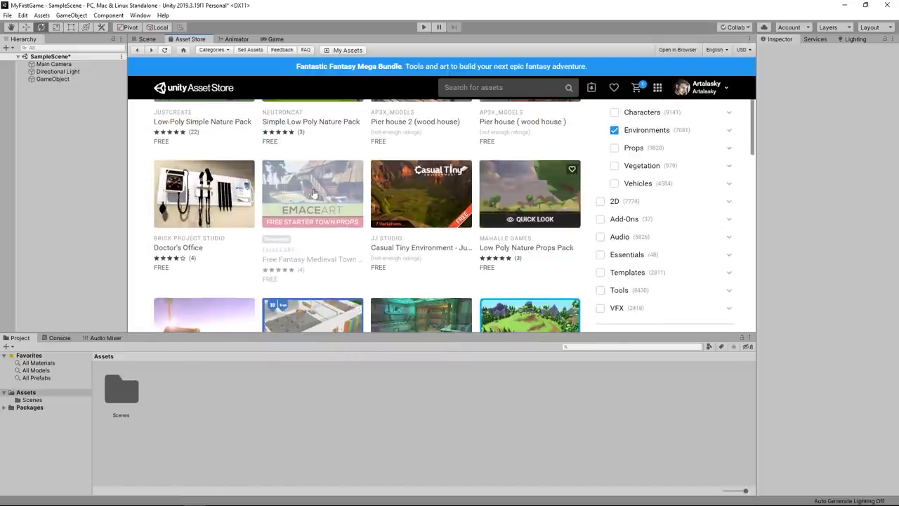
click(304, 188)
click(670, 238)
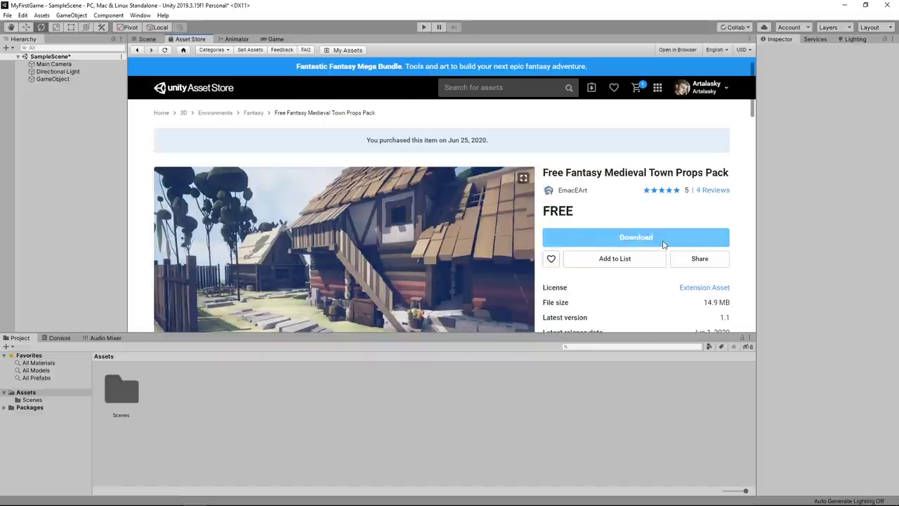
- Download the props pack, accept Install/Upgrade for dependencies, and import all its files
click(696, 239)
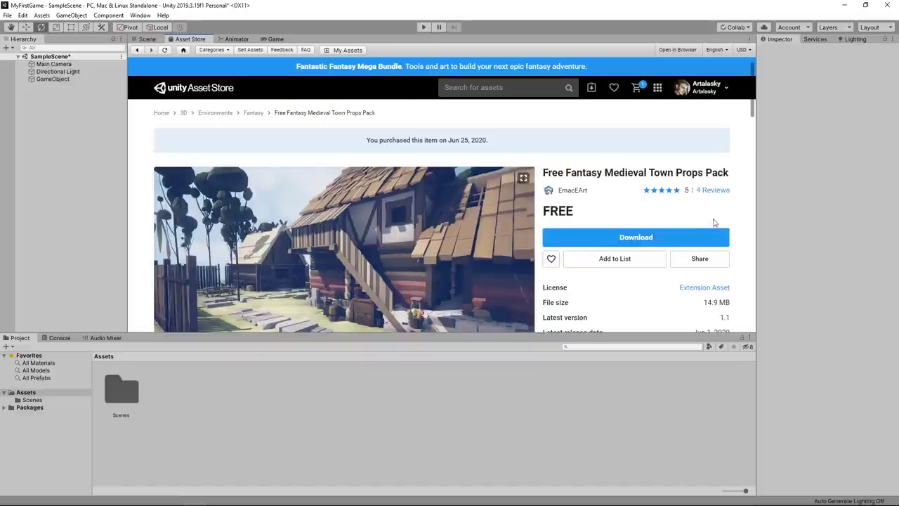
click(625, 245)
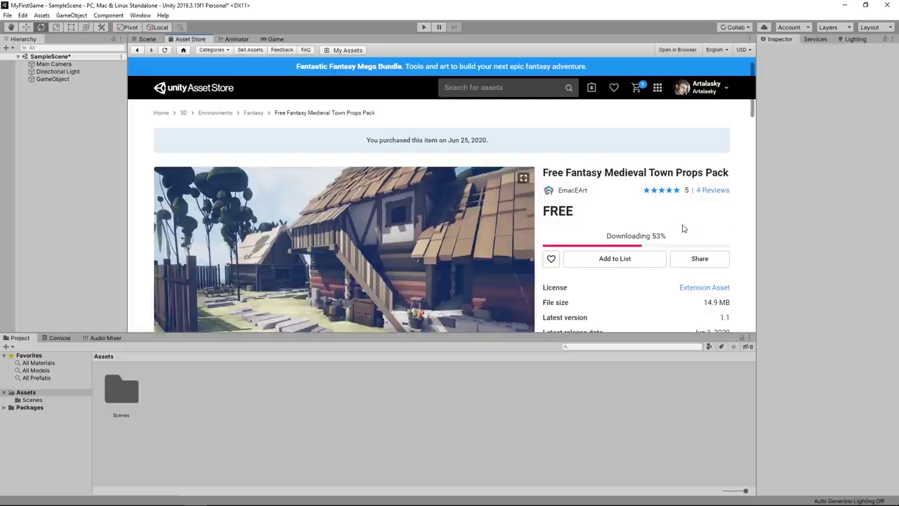
click(693, 238)
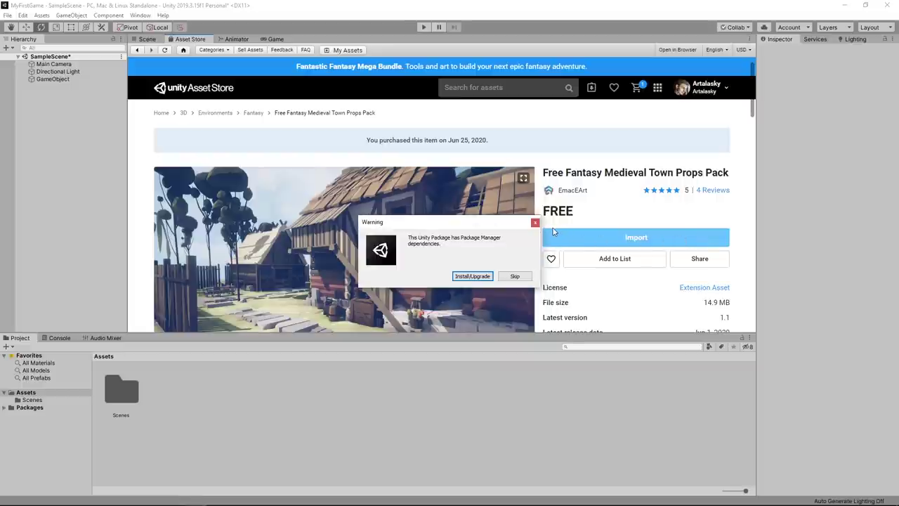
click(463, 274)
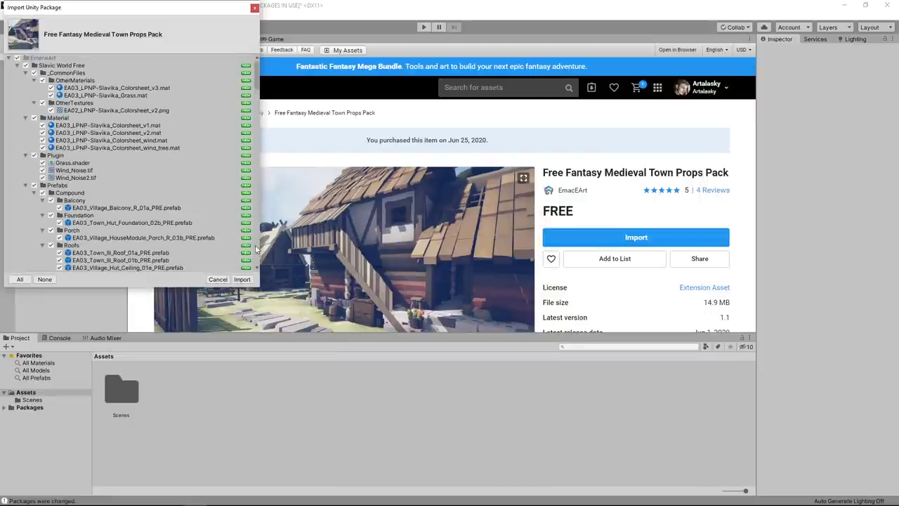
click(242, 279)
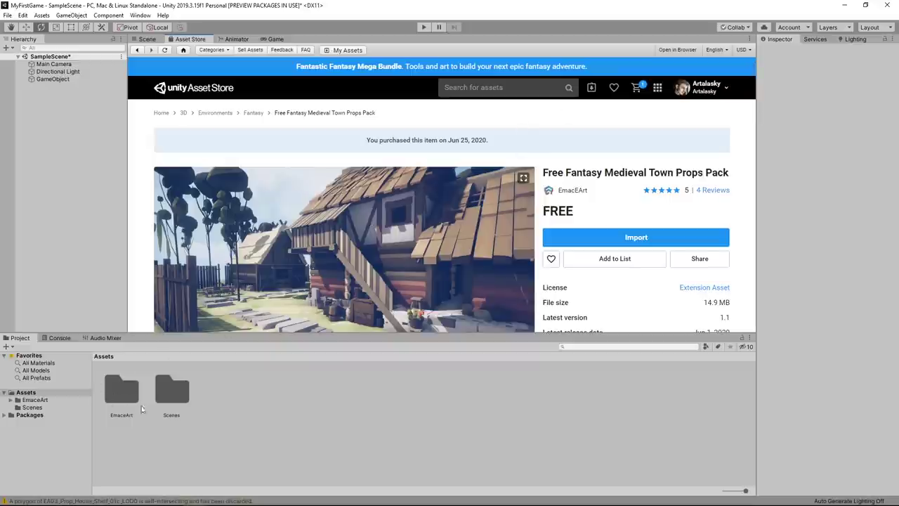
- Open EmaceArt > Slavic World Free, peek into _CommonFiles, and return up
click(121, 398)
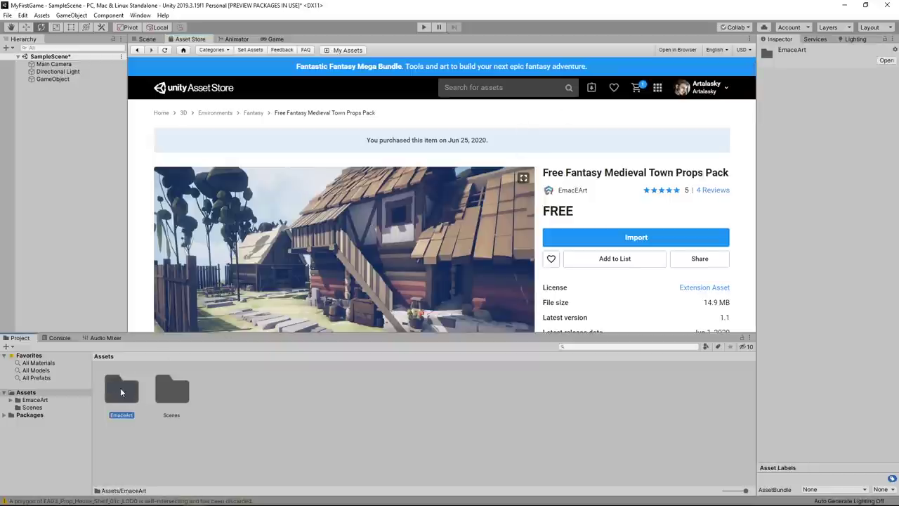
double_click(120, 392)
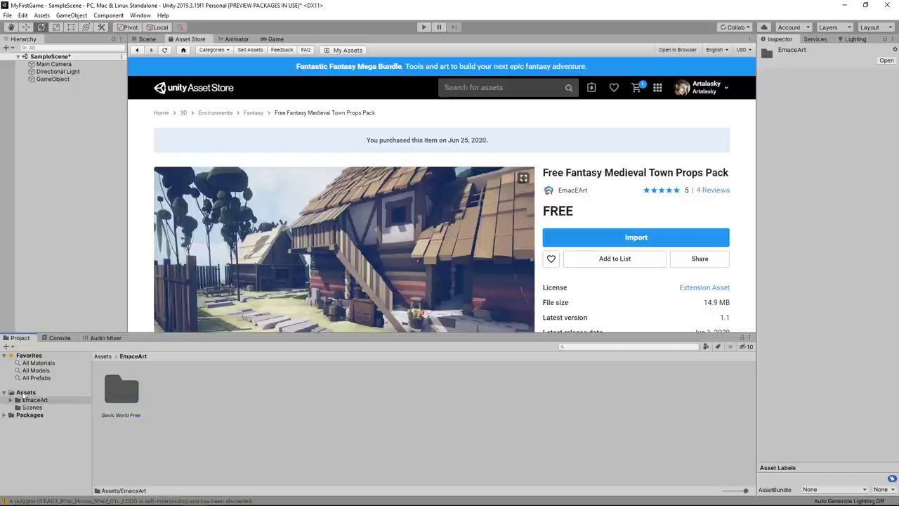
drag(92, 388, 66, 388)
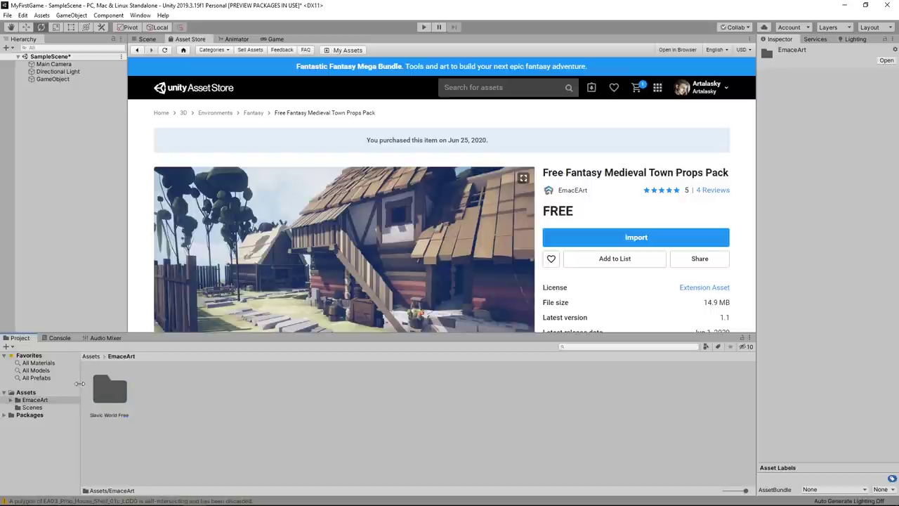
double_click(95, 391)
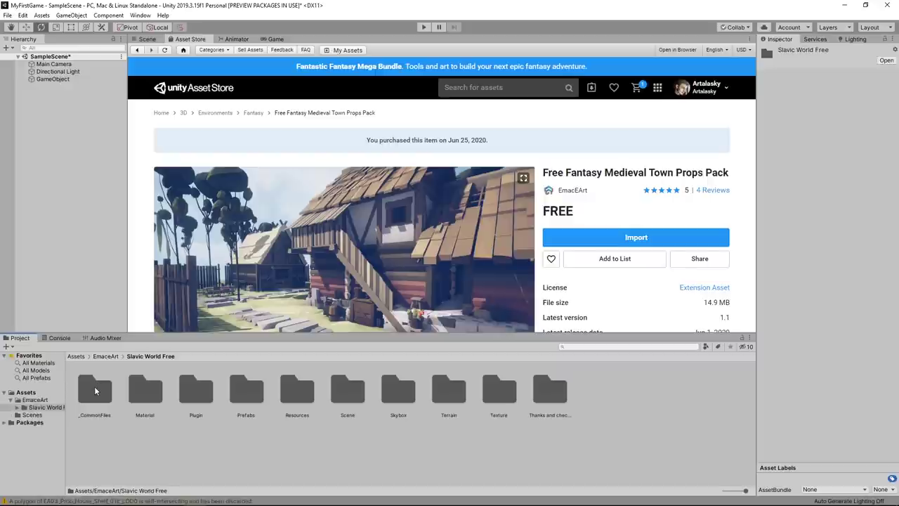
double_click(95, 392)
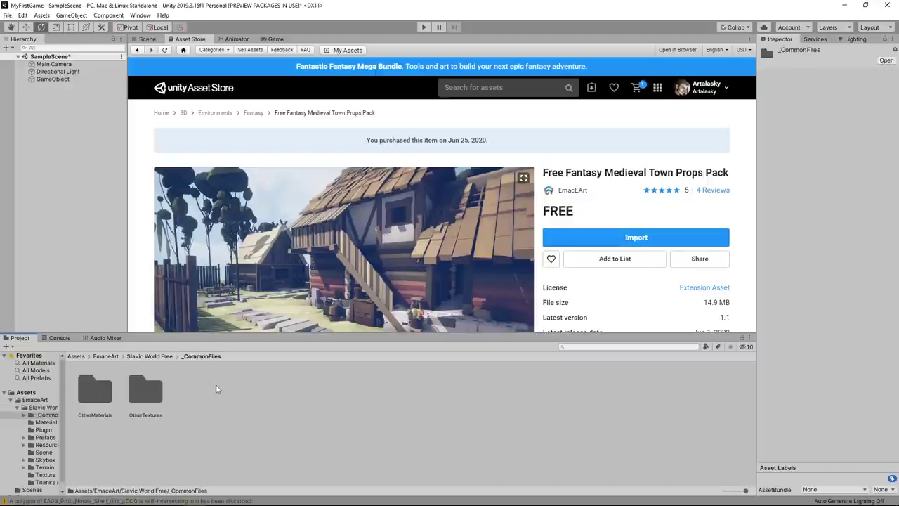
click(150, 356)
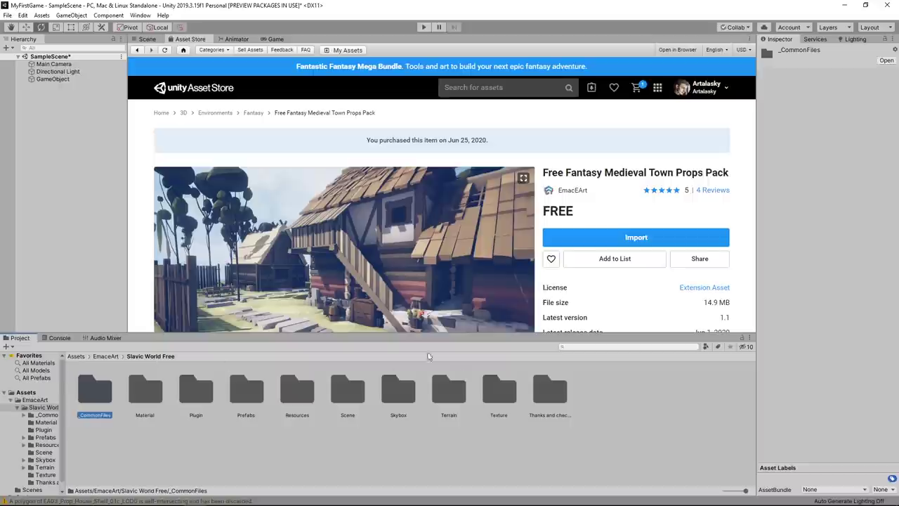
- Inspect the Material and Plugin folders, then open Prefabs > Environment > Rock
double_click(163, 397)
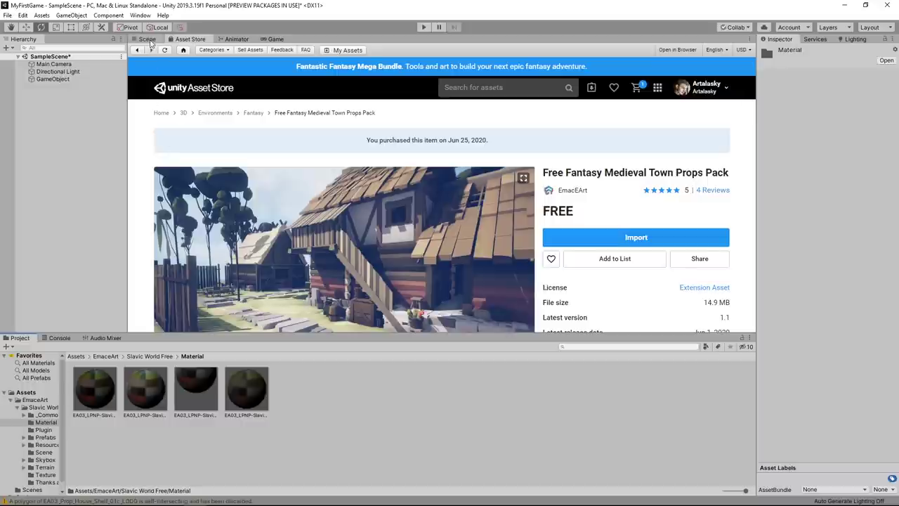
click(116, 384)
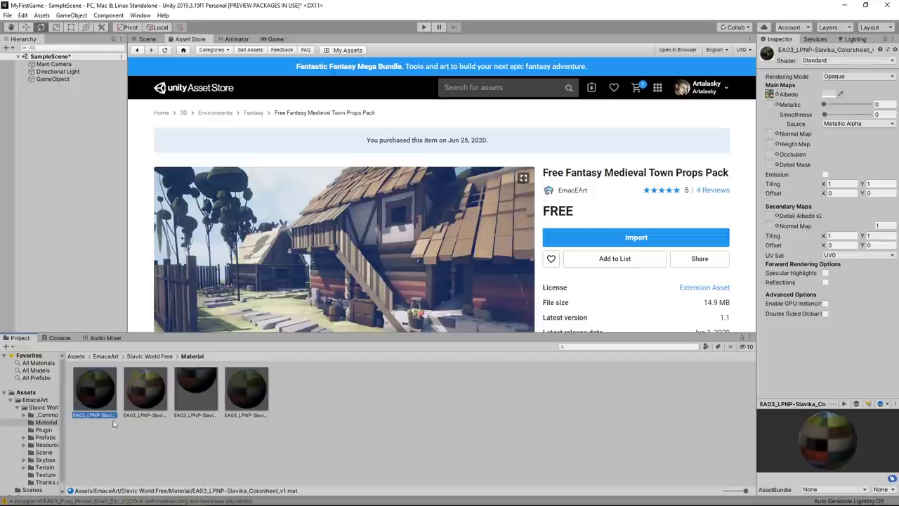
click(156, 357)
double_click(192, 384)
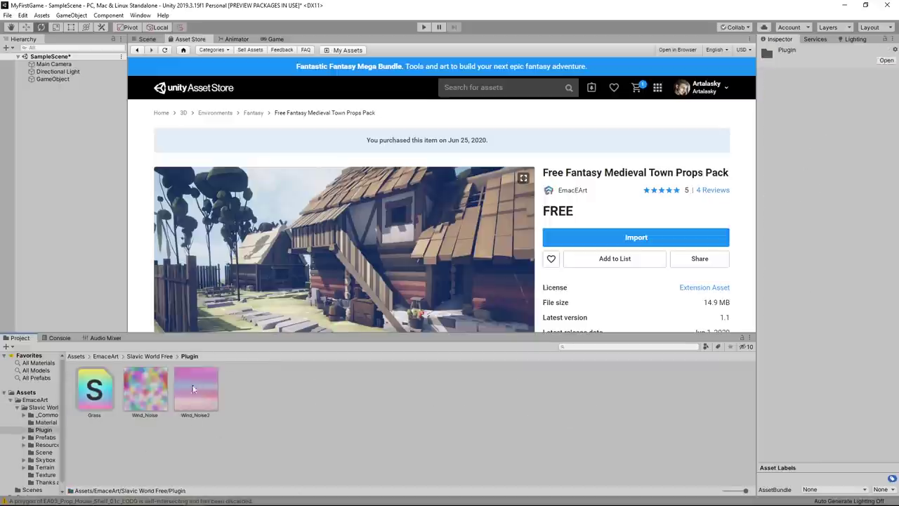
click(156, 356)
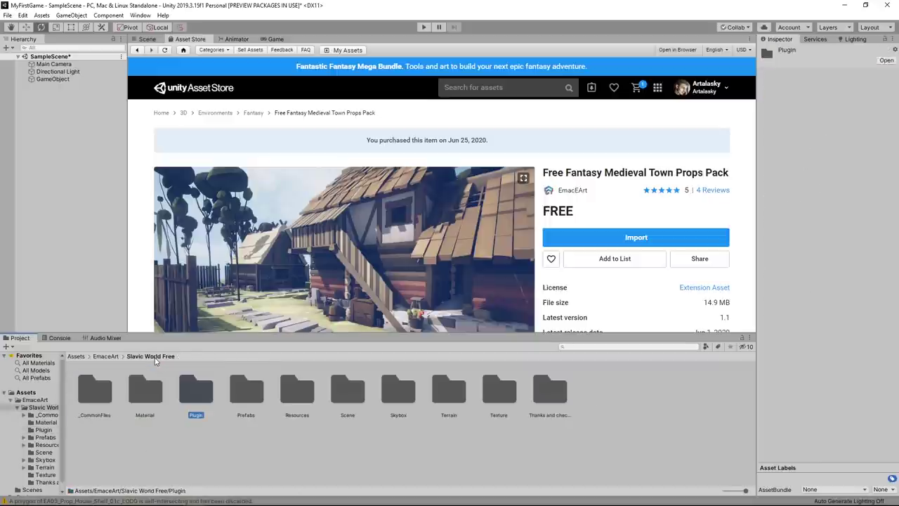
double_click(247, 389)
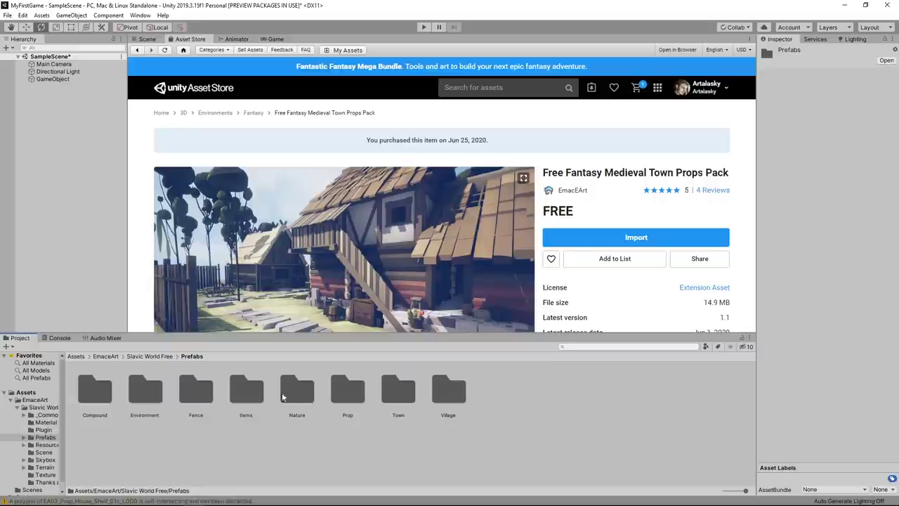
double_click(154, 398)
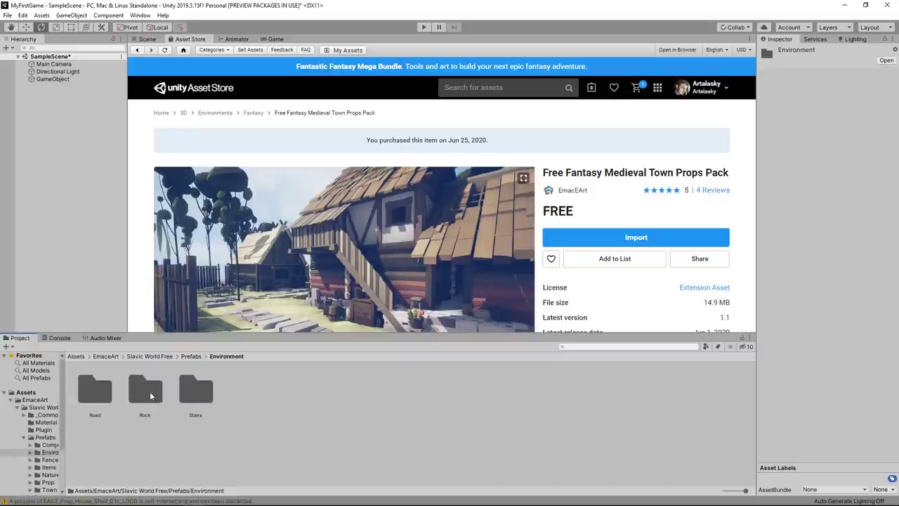
double_click(146, 393)
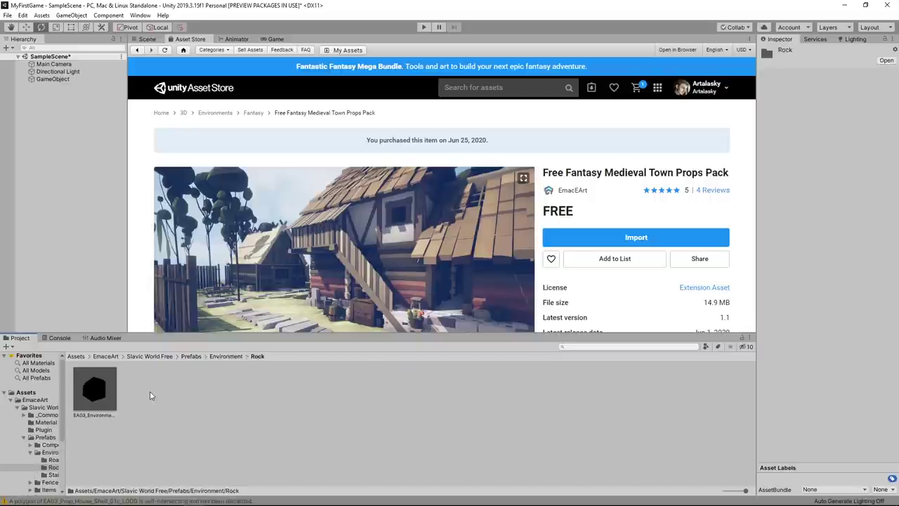
- Drag the Rock prefab and a Stairs prefab into the Scene view
click(152, 39)
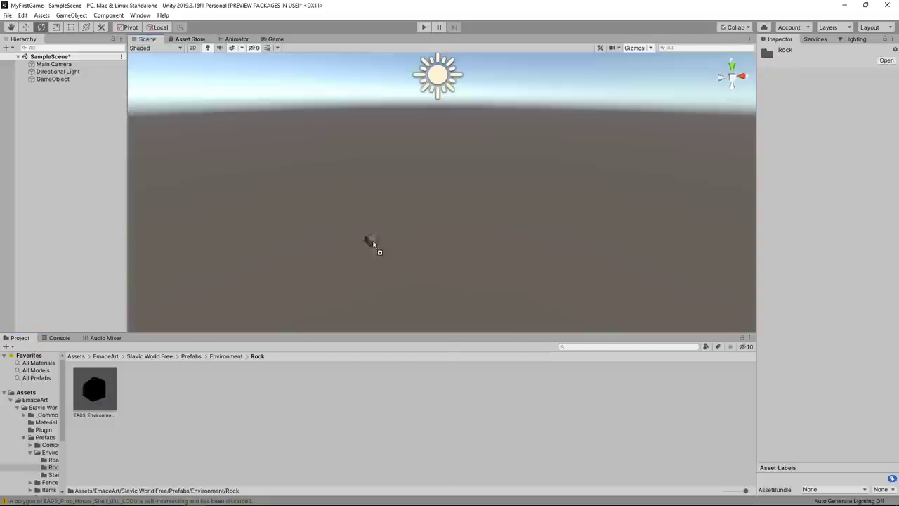
drag(95, 390, 370, 240)
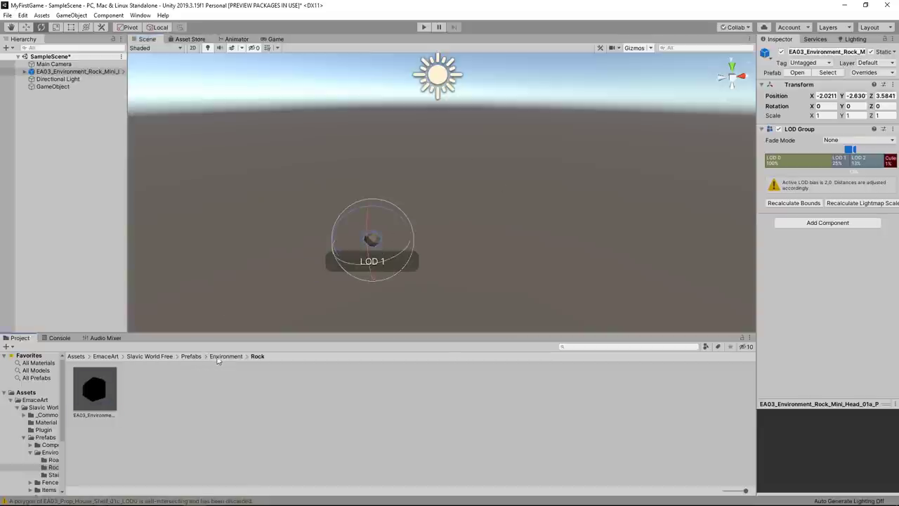
click(225, 356)
double_click(198, 388)
drag(93, 390, 415, 186)
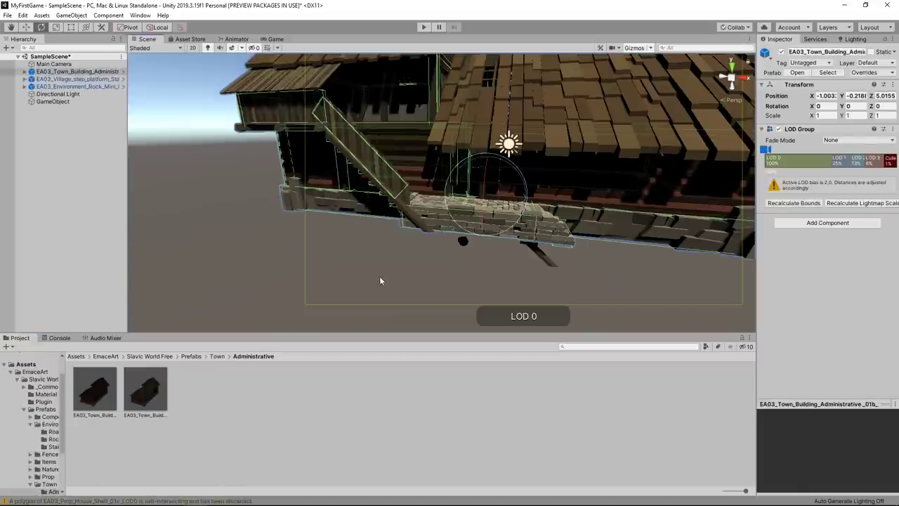
click(379, 276)
click(192, 357)
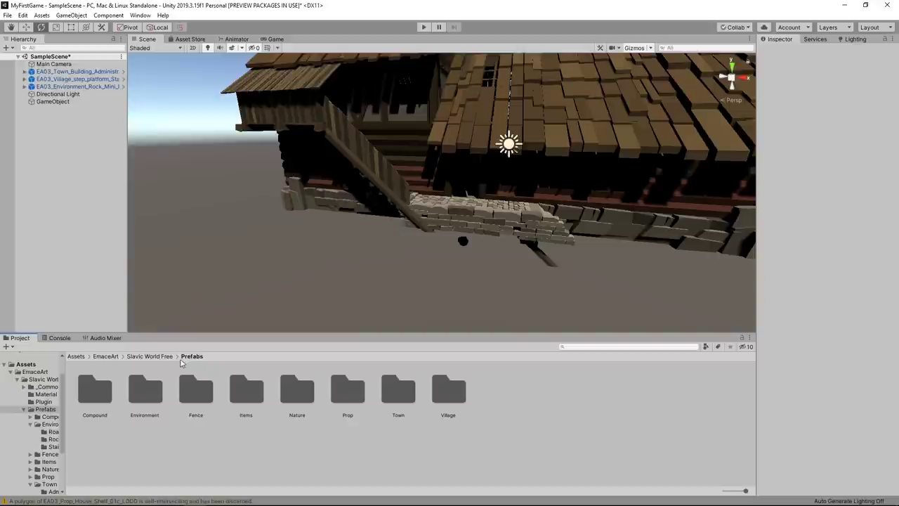
- Browse to Slavic World Free/Resources/LOD3 and inspect the road cobble corner model
click(157, 356)
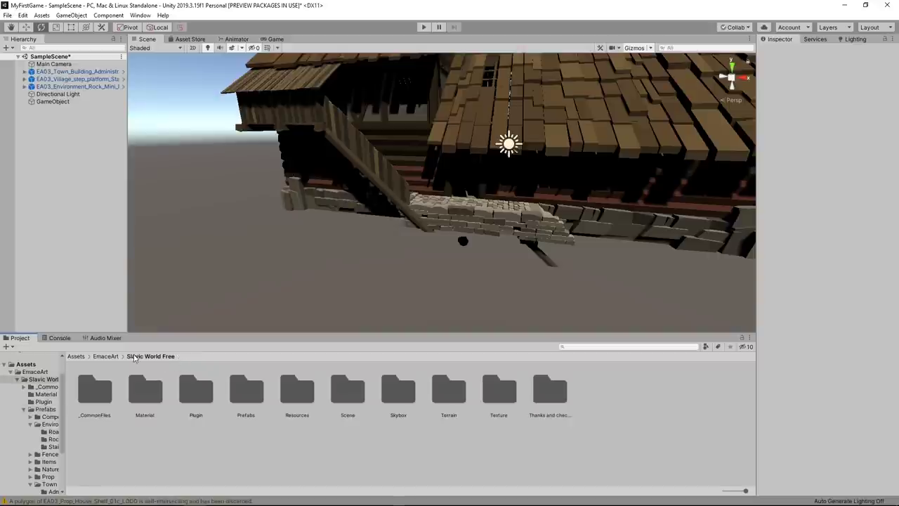
click(105, 356)
double_click(94, 390)
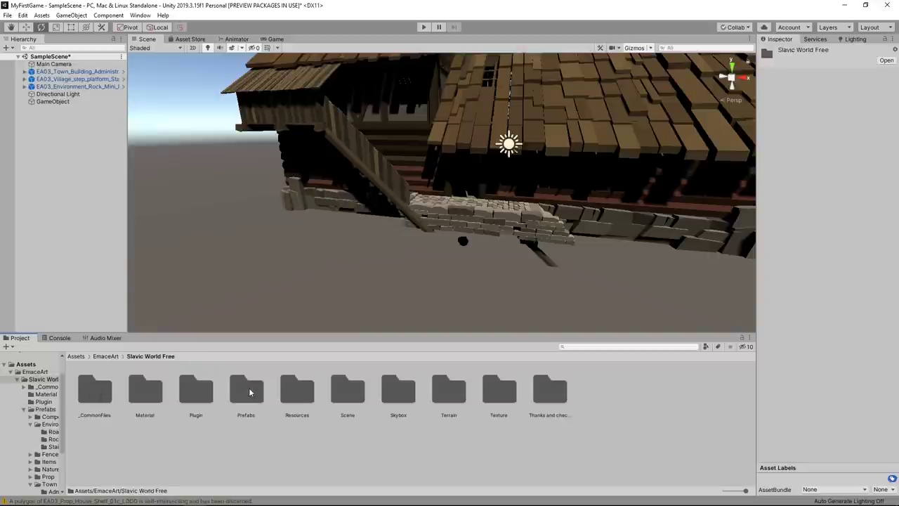
double_click(297, 391)
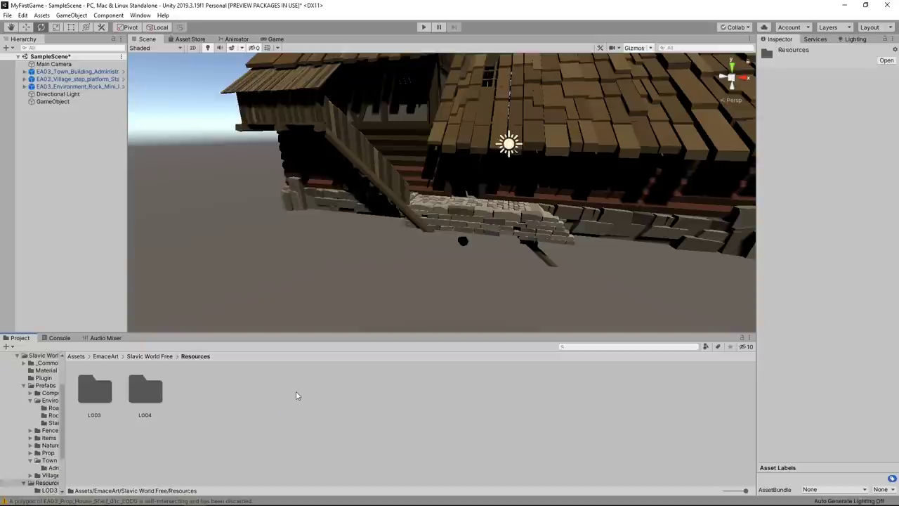
double_click(94, 391)
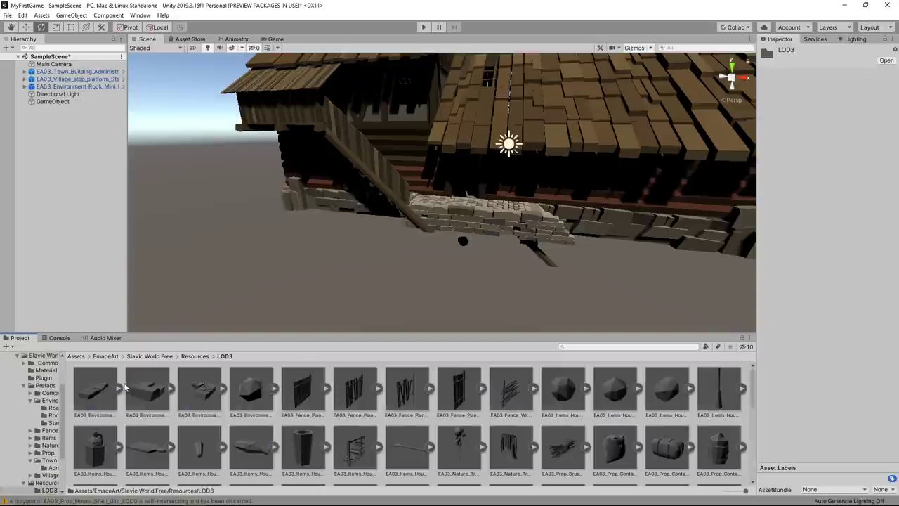
click(186, 389)
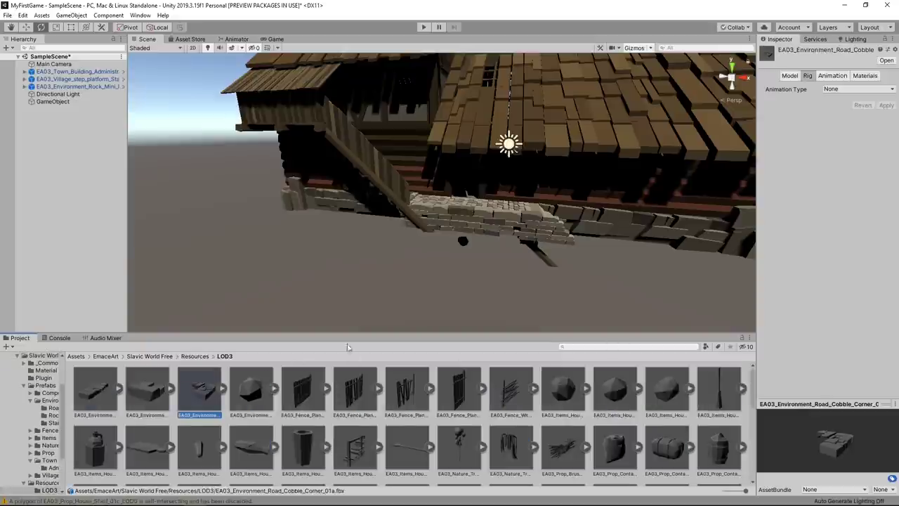
- Open the Slavica Free demo scene from the pack's Scene folder
click(156, 357)
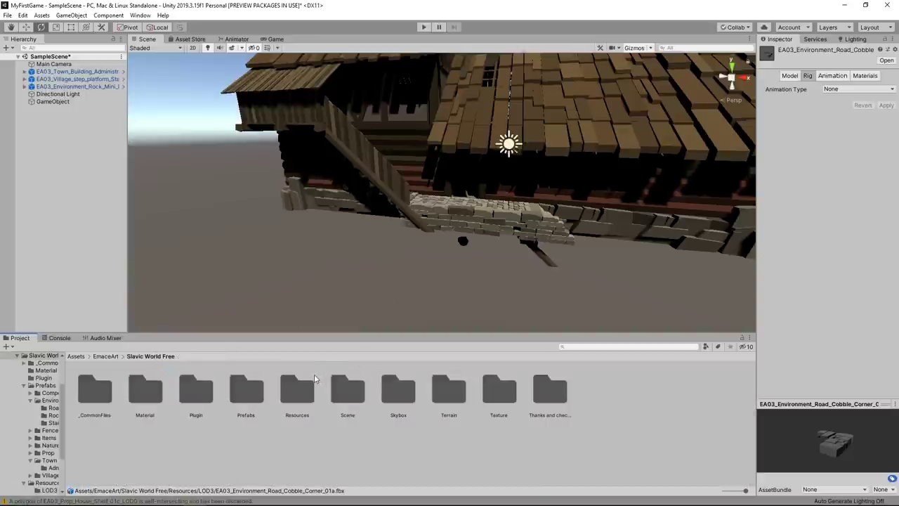
double_click(347, 393)
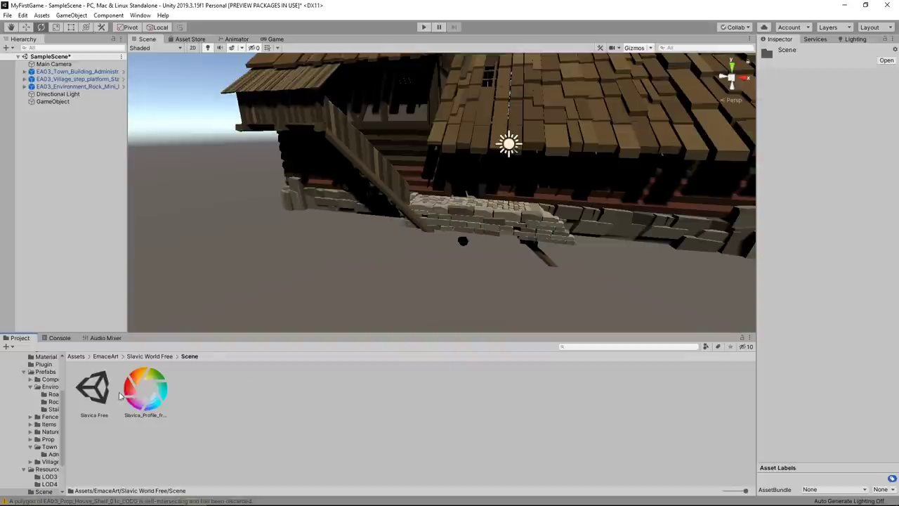
double_click(97, 380)
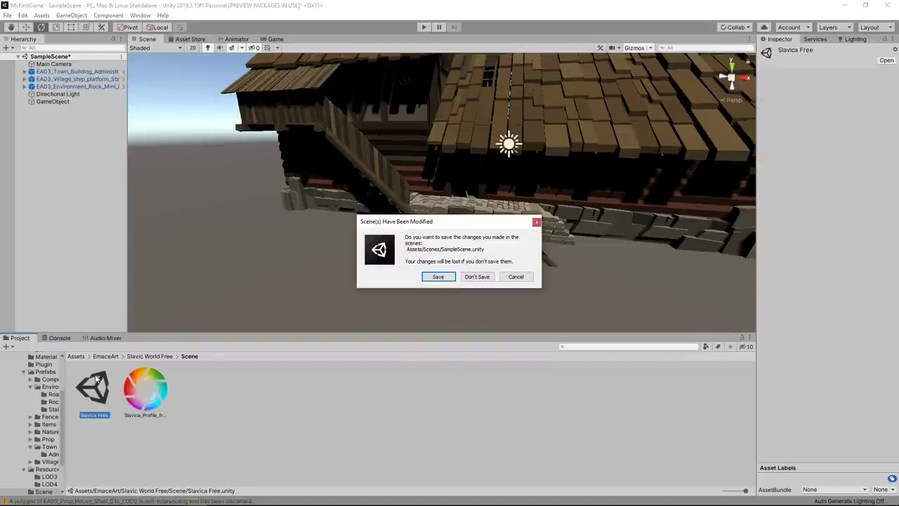
- Discard SampleScene's changes, fly around the floating village, and show the Console warnings
click(477, 277)
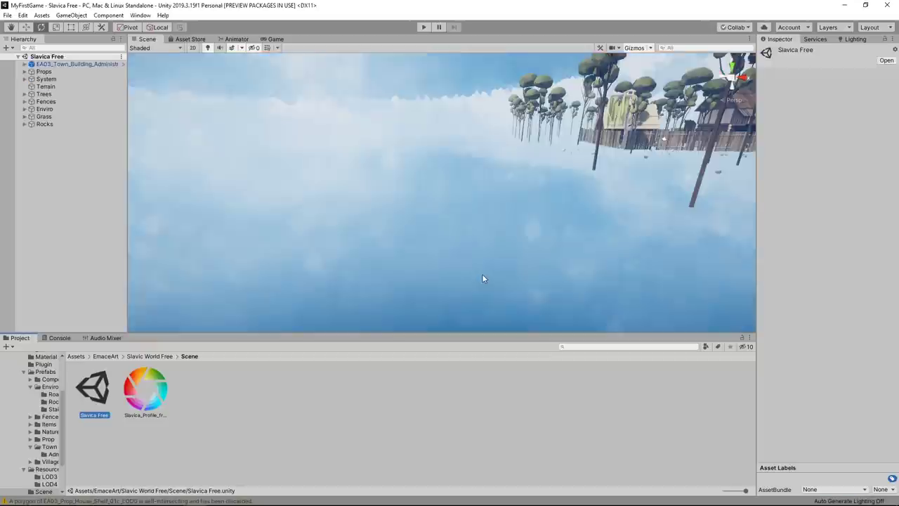
mouse_move(509, 243)
alt+mouse_down()
mouse_move(427, 286)
mouse_move(484, 257)
mouse_move(449, 277)
alt+mouse_up()
scroll(450, 277, up, 3)
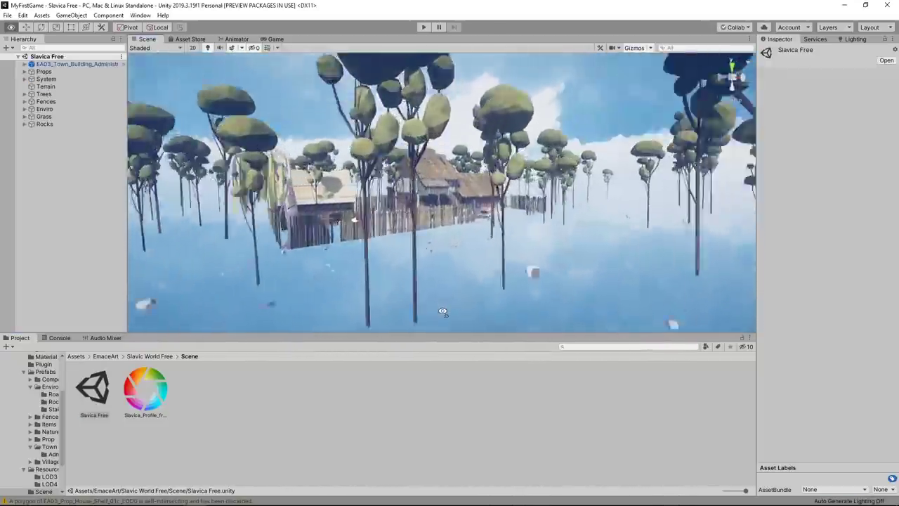
mouse_move(442, 292)
right_down()
mouse_move(461, 339)
mouse_move(354, 238)
mouse_move(307, 255)
mouse_move(357, 251)
right_up()
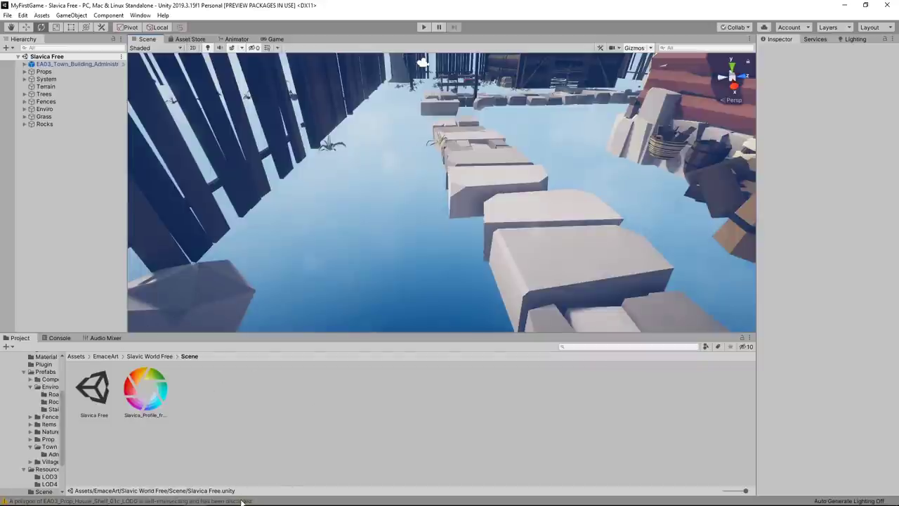
click(59, 339)
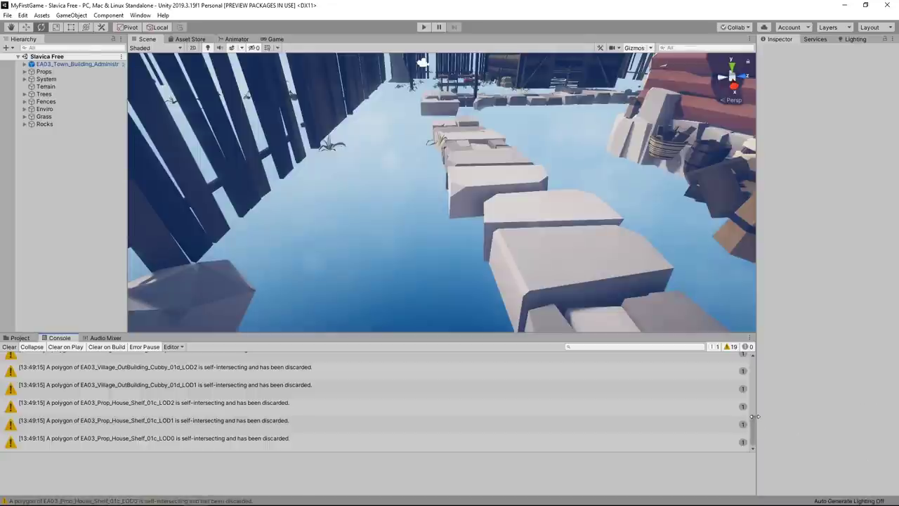
- Clear the self-intersecting polygon warnings from the Console, then view the houses and stone path
drag(753, 417, 759, 414)
scroll(757, 404, up, 10)
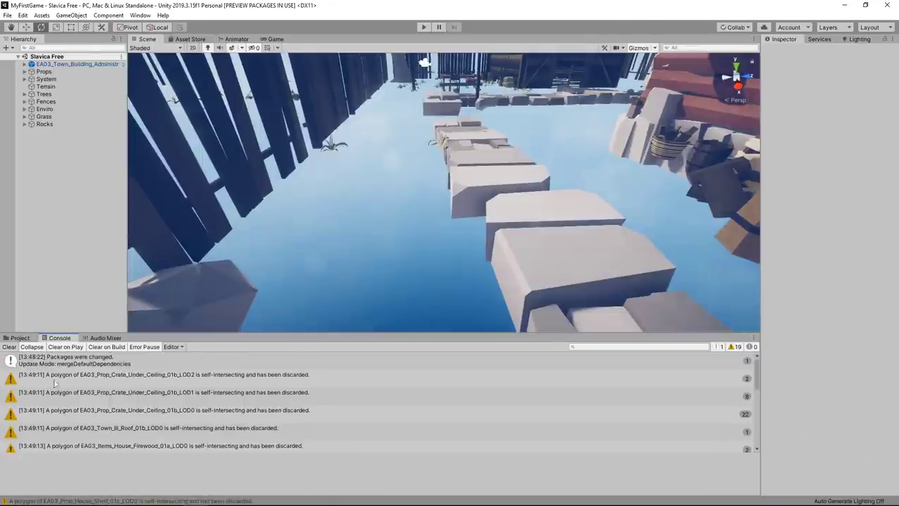
click(9, 347)
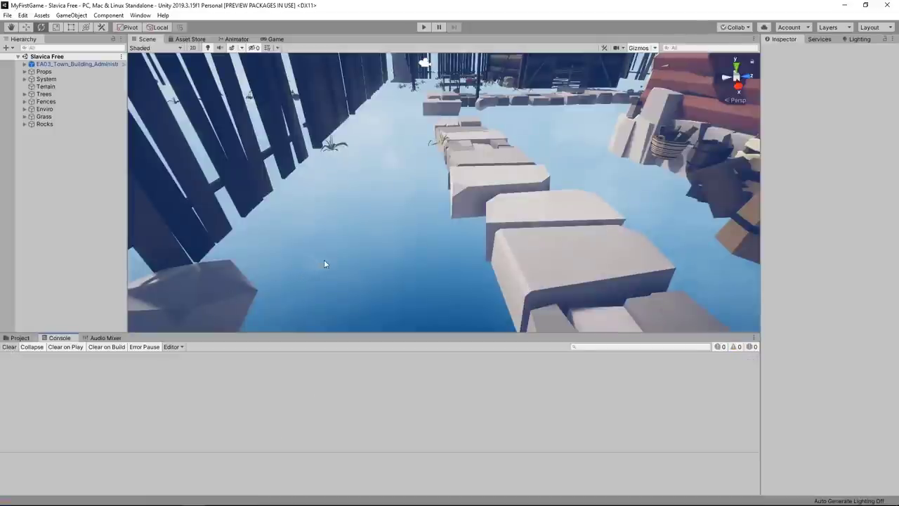
mouse_move(324, 264)
right_down()
mouse_move(384, 271)
mouse_move(398, 247)
right_up()
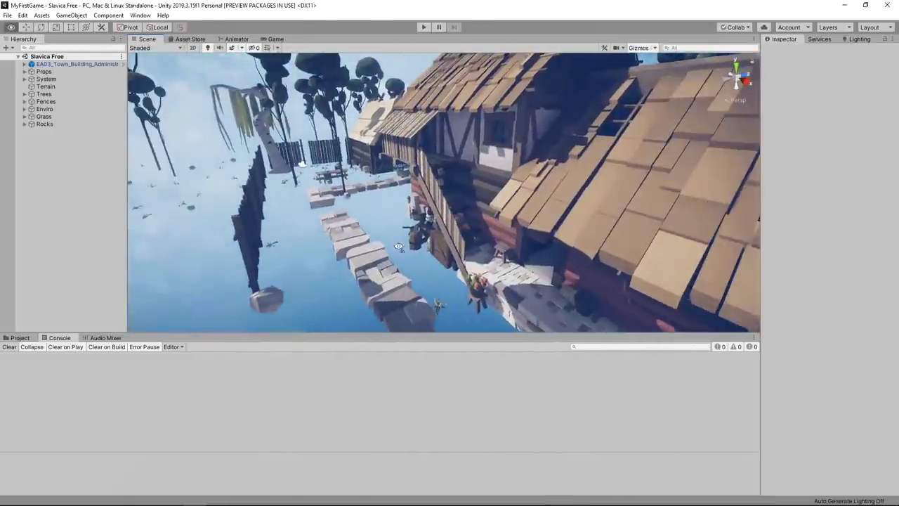
- Add a Plane to the scene via GameObject > 3D Object > Plane
click(73, 16)
mouse_move(85, 46)
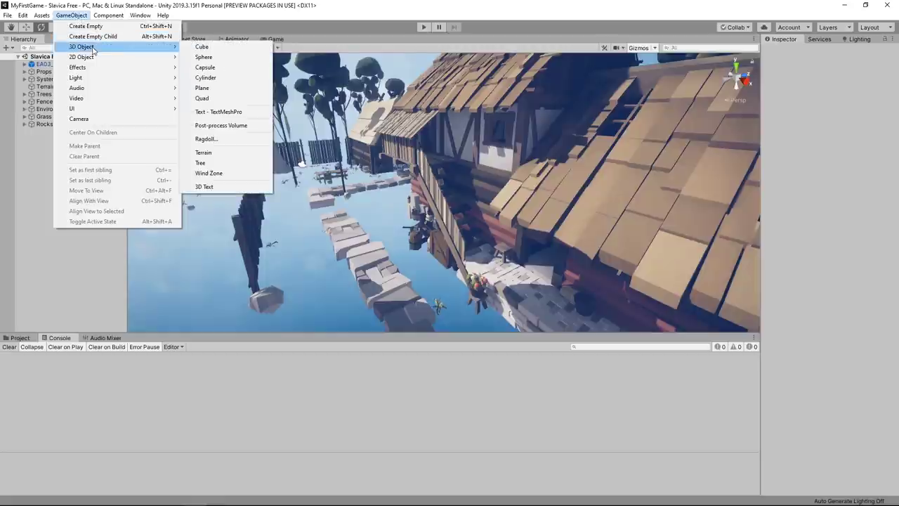
click(241, 87)
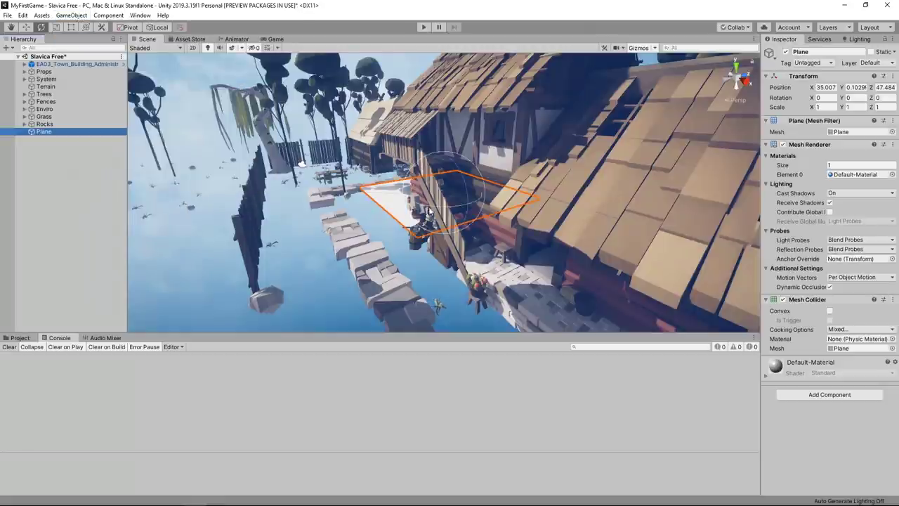
alt+drag(255, 196, 498, 187)
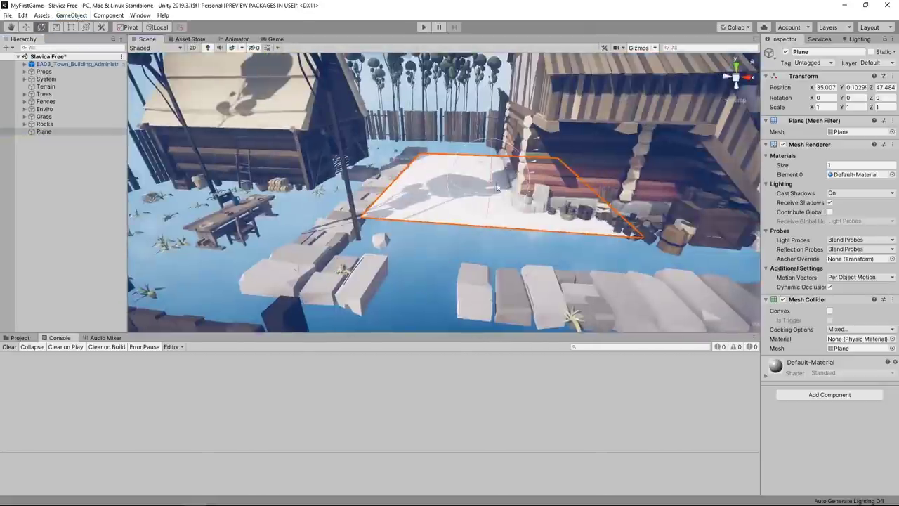
mouse_move(524, 250)
alt+mouse_down()
mouse_move(481, 137)
mouse_move(513, 202)
mouse_move(492, 182)
alt+mouse_up()
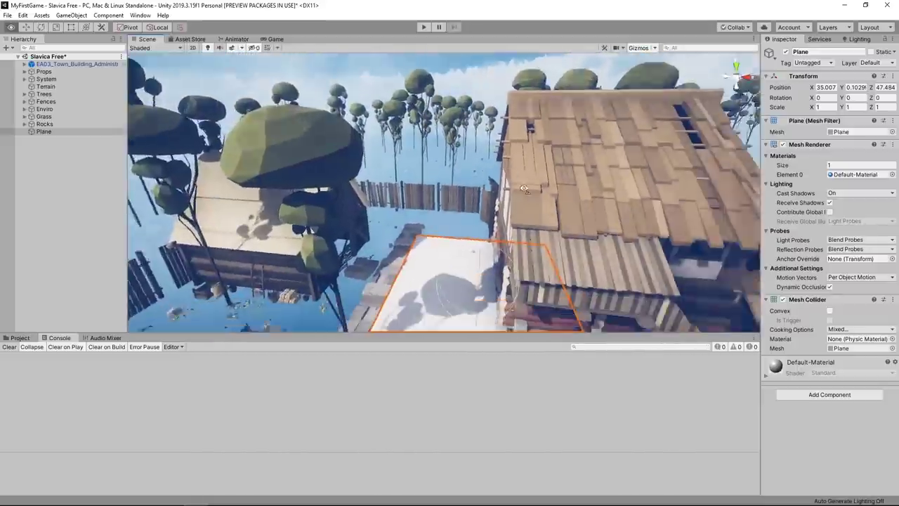
- Scale the plane to 12 on both X and Z
key(e)
click(829, 107)
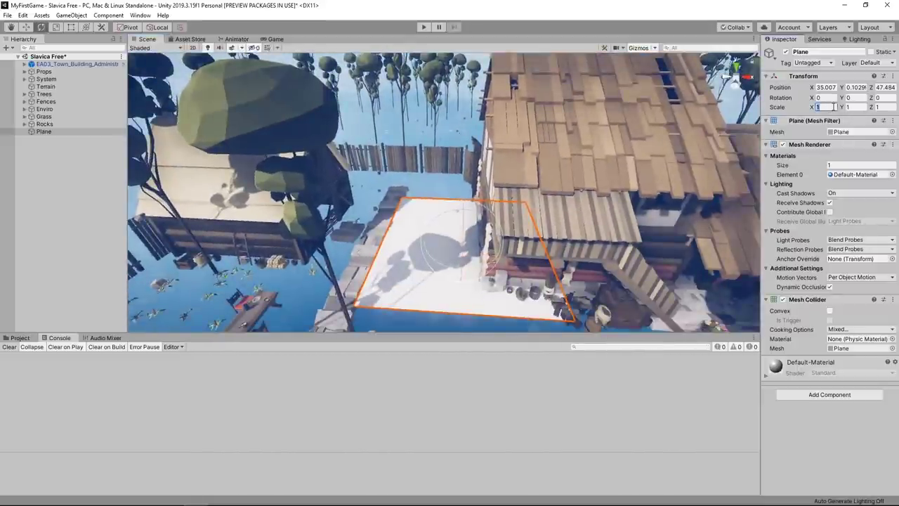
text(12)
key(Tab)
click(884, 107)
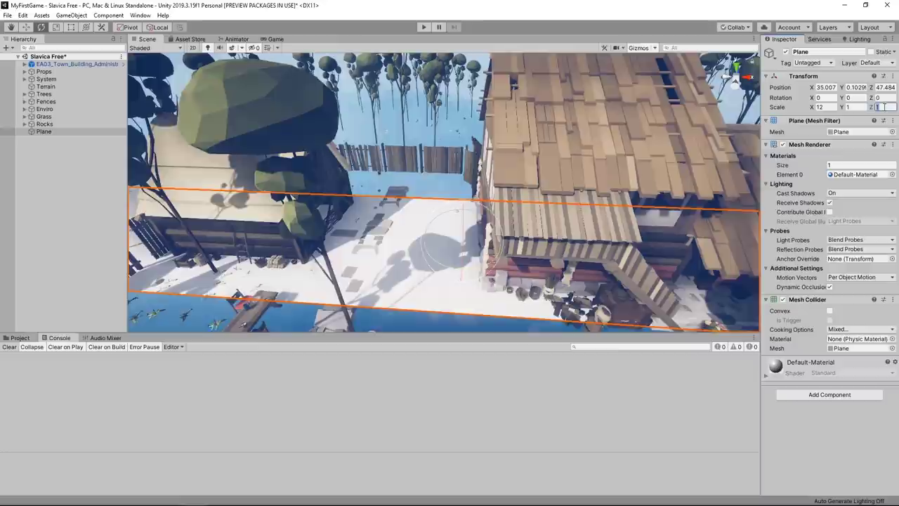
text(12)
mouse_move(702, 189)
alt+mouse_down()
mouse_move(553, 187)
mouse_move(339, 148)
mouse_move(397, 198)
mouse_move(436, 184)
alt+mouse_up()
- Adjust the plane's height with the Move tool, then show the project's asset folders
key(w)
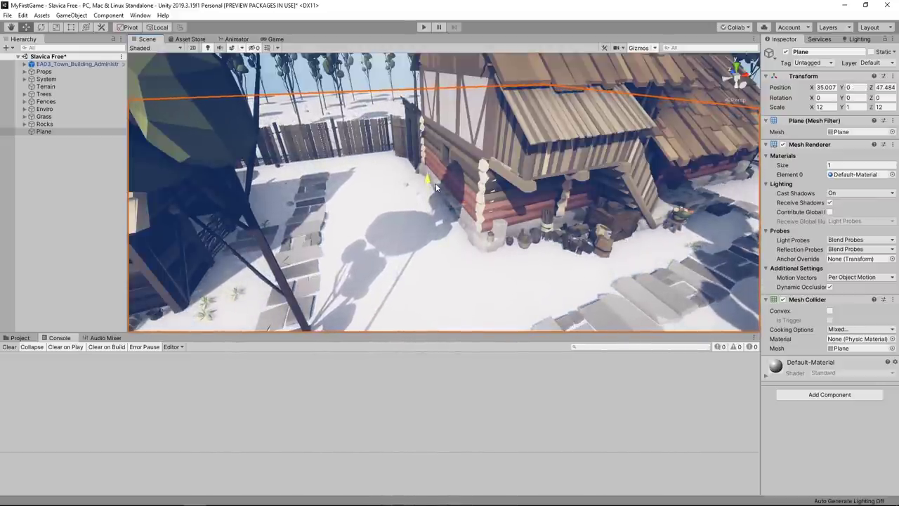
mouse_move(435, 183)
alt+mouse_down()
mouse_move(608, 204)
mouse_move(516, 109)
alt+mouse_up()
click(21, 329)
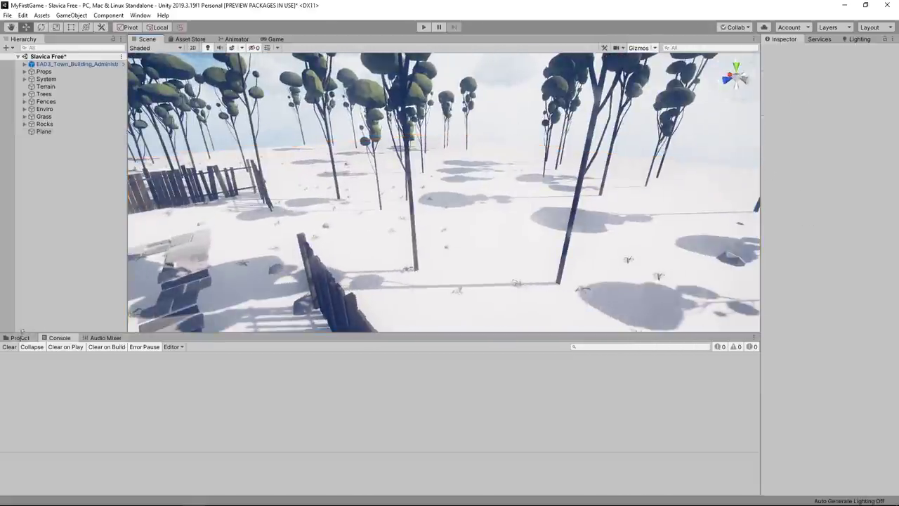
click(19, 337)
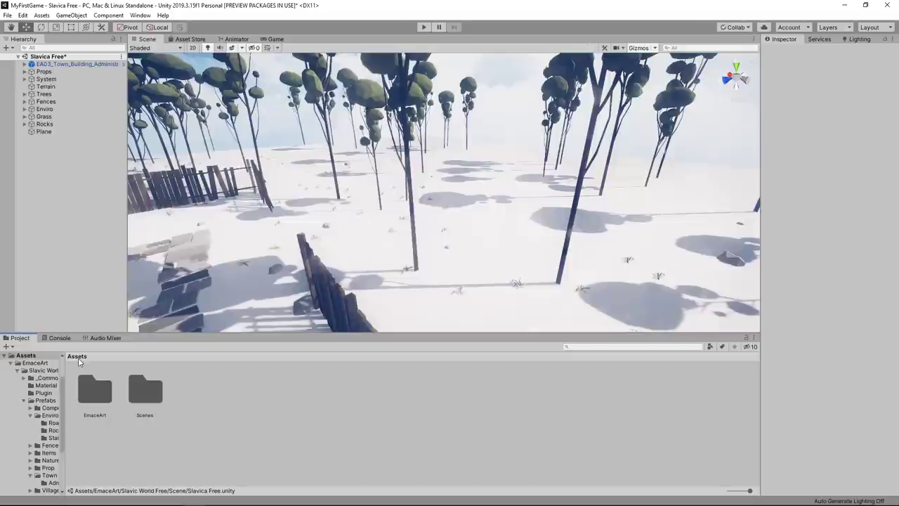
- Create a folder named _Art in Assets and bring up its Create menu inside
right_click(216, 401)
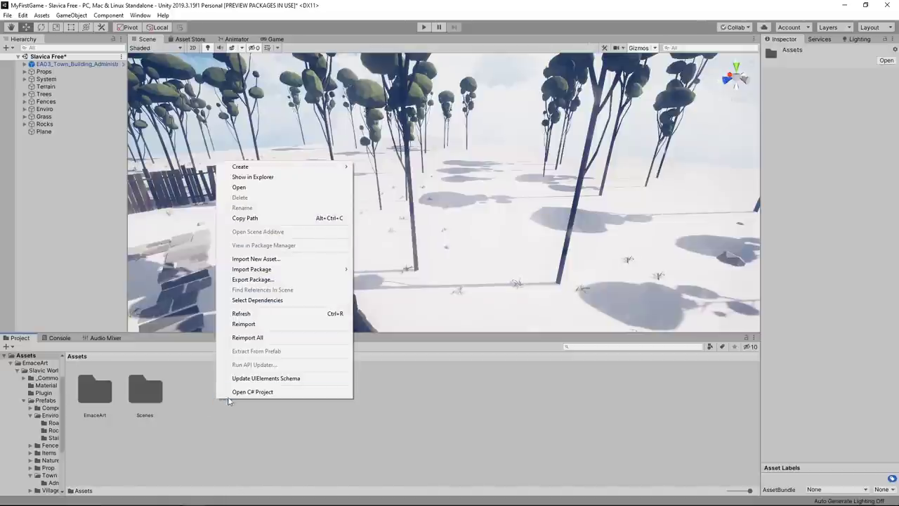
mouse_move(309, 166)
click(411, 135)
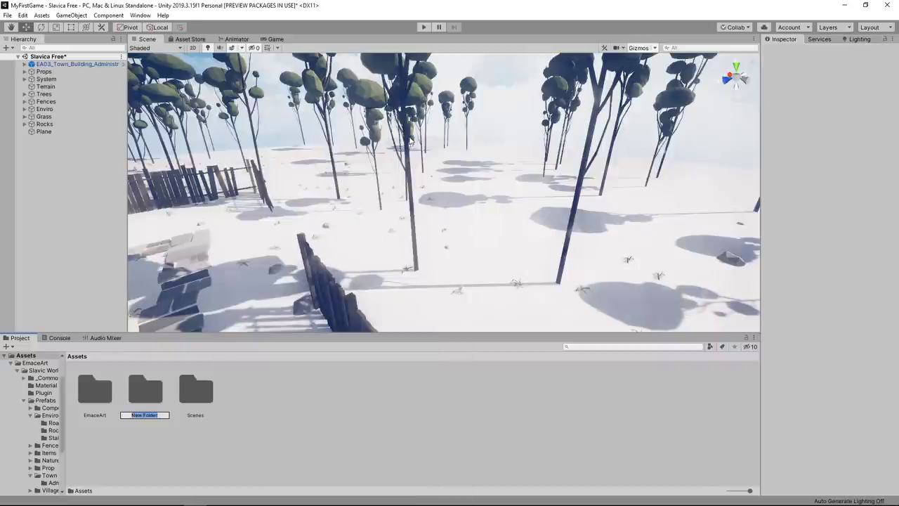
key(BackSpace)
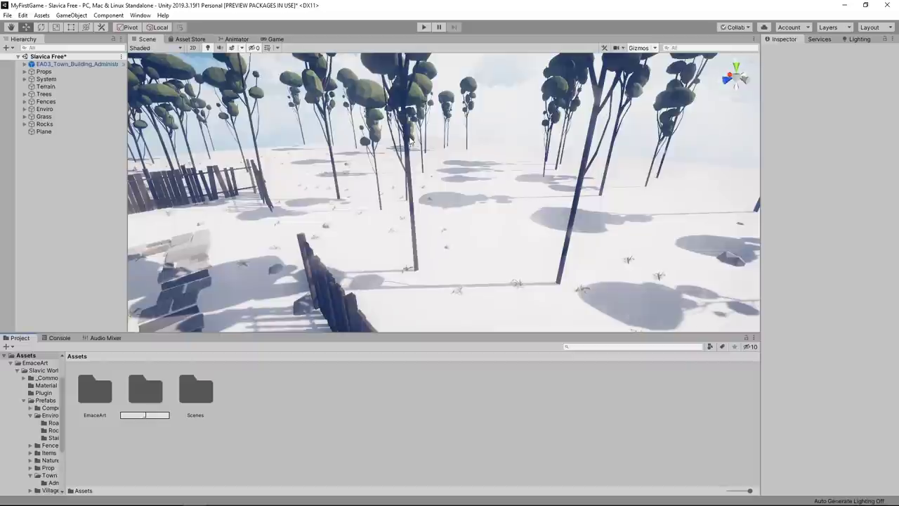
text(_Art)
key(Return)
right_click(205, 420)
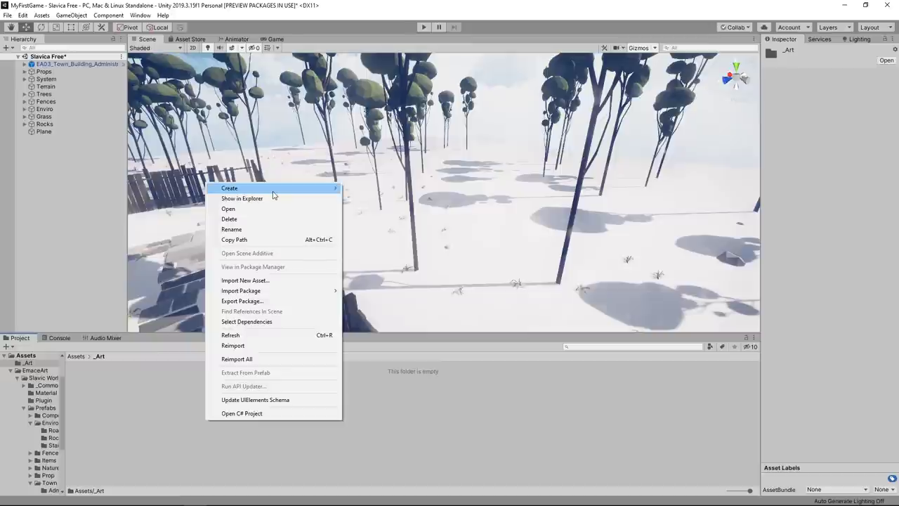
mouse_move(273, 194)
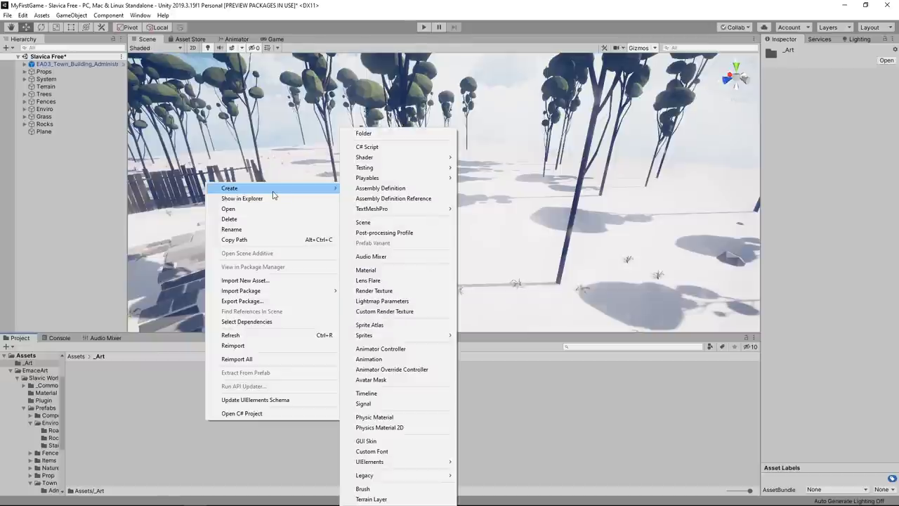
- Create a GrassMat material in _Art and set its Albedo to green
click(400, 270)
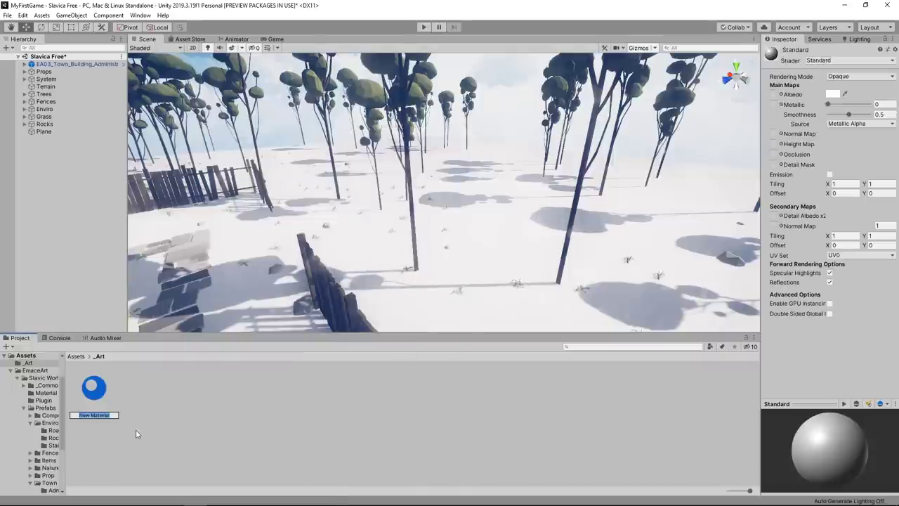
text(0)
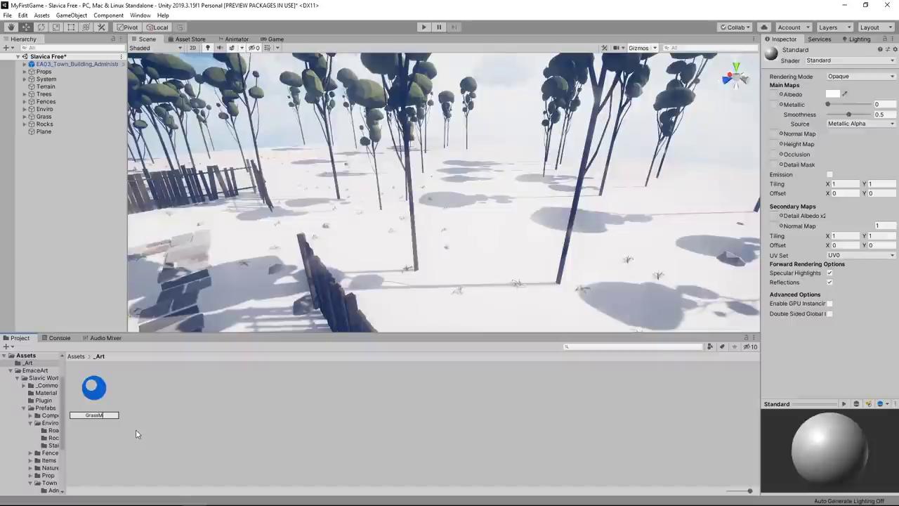
text(at)
key(Return)
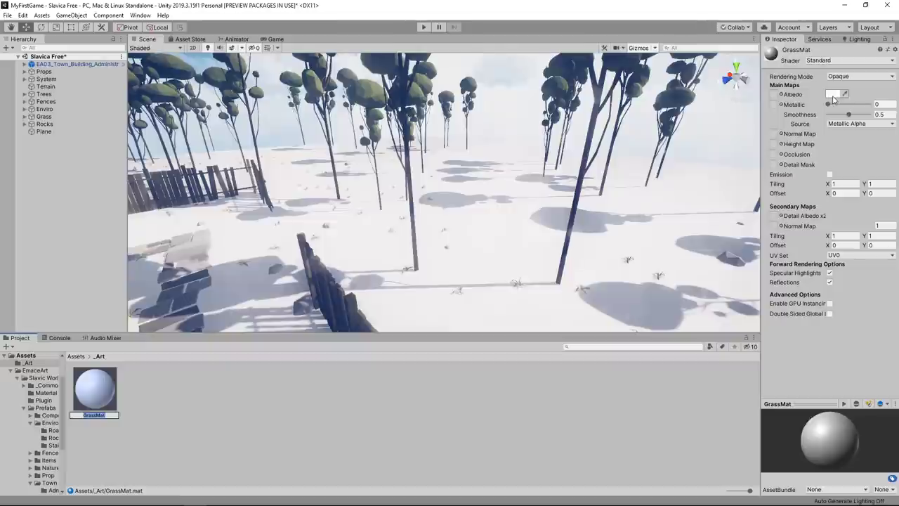
click(834, 94)
click(608, 128)
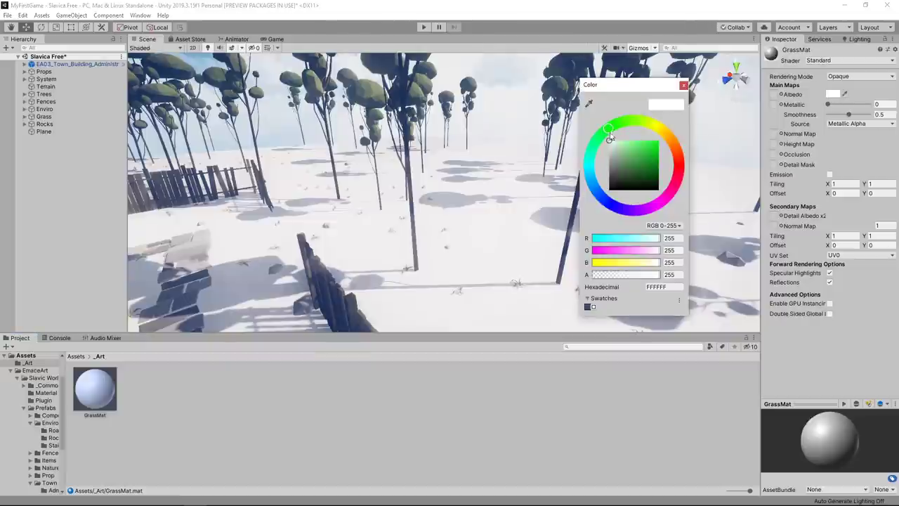
click(618, 152)
click(625, 160)
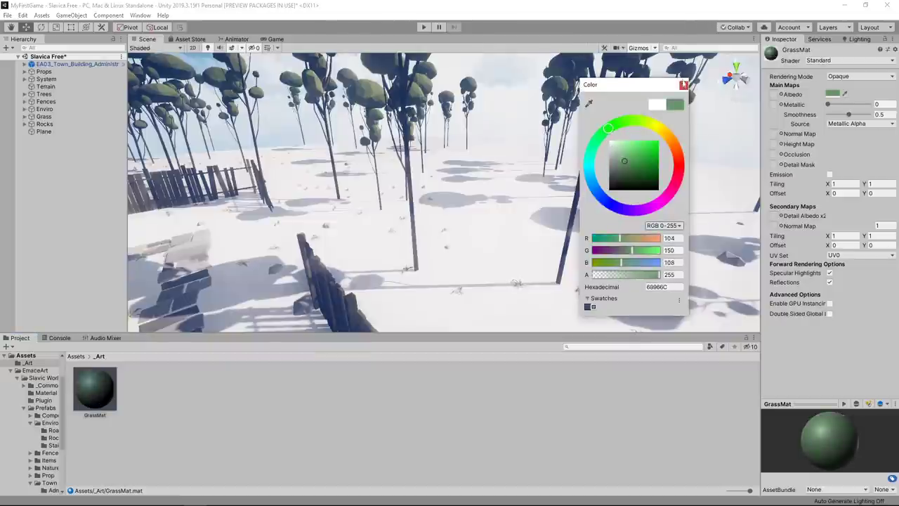
click(683, 85)
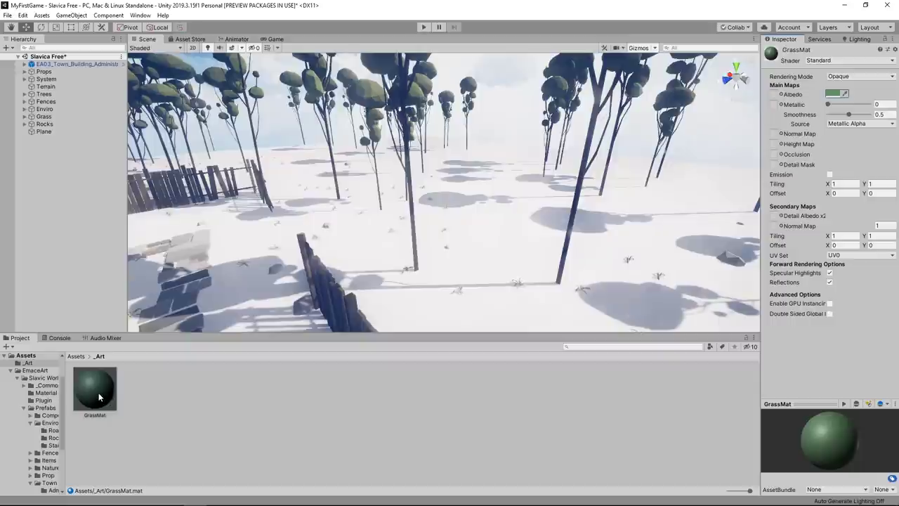
- Apply GrassMat to the ground plane and darken its albedo to 3F5738
drag(98, 397, 385, 263)
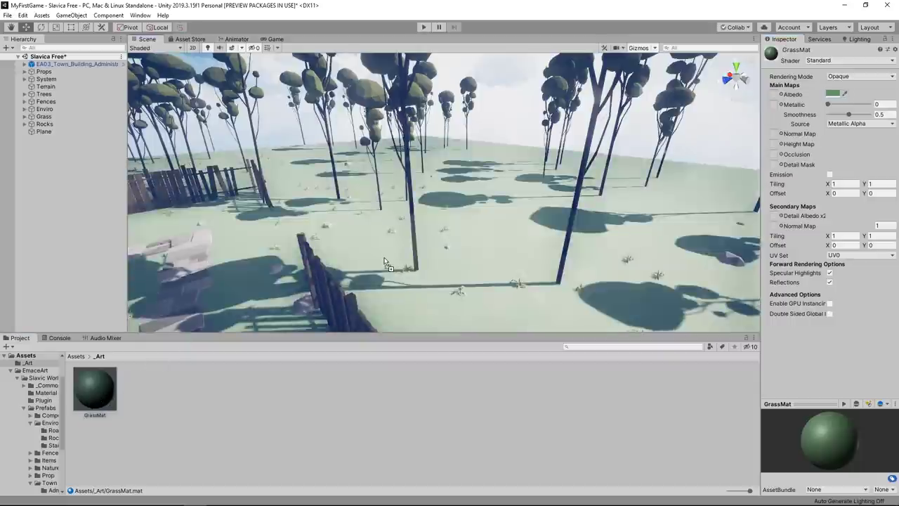
right_drag(385, 263, 226, 240)
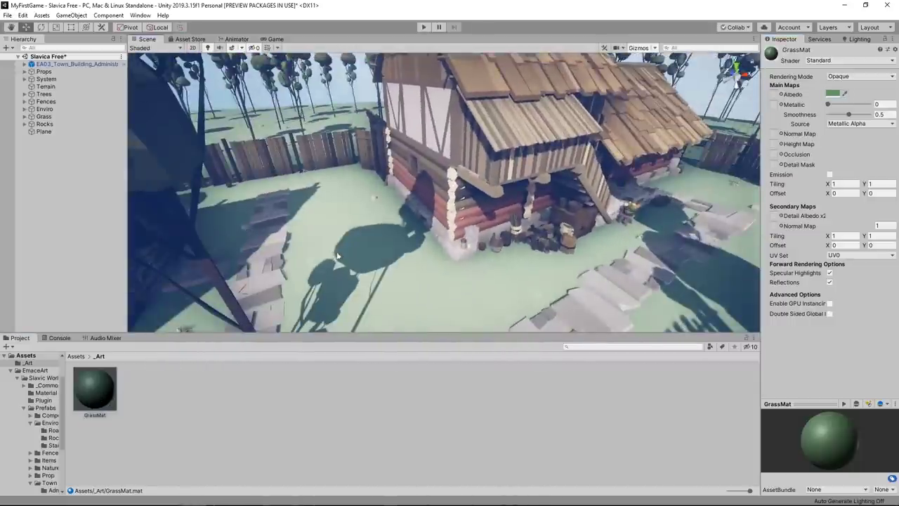
click(833, 93)
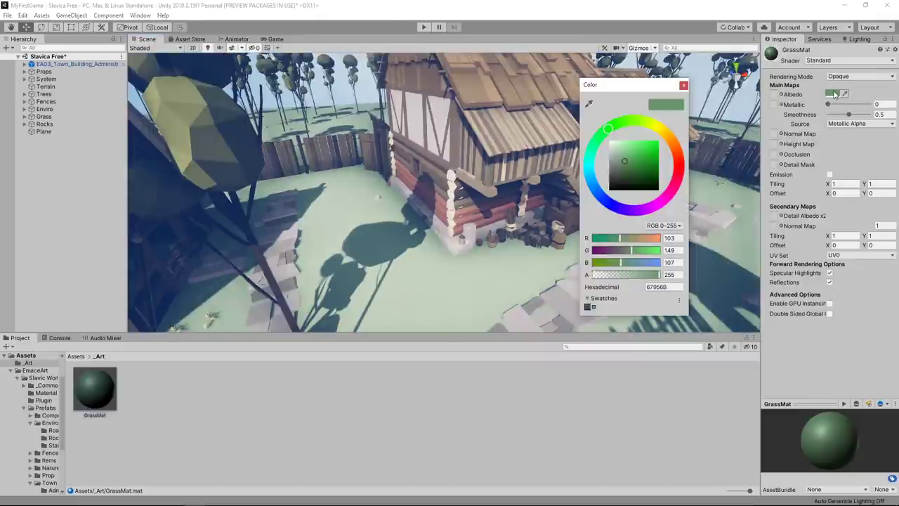
drag(608, 129, 621, 123)
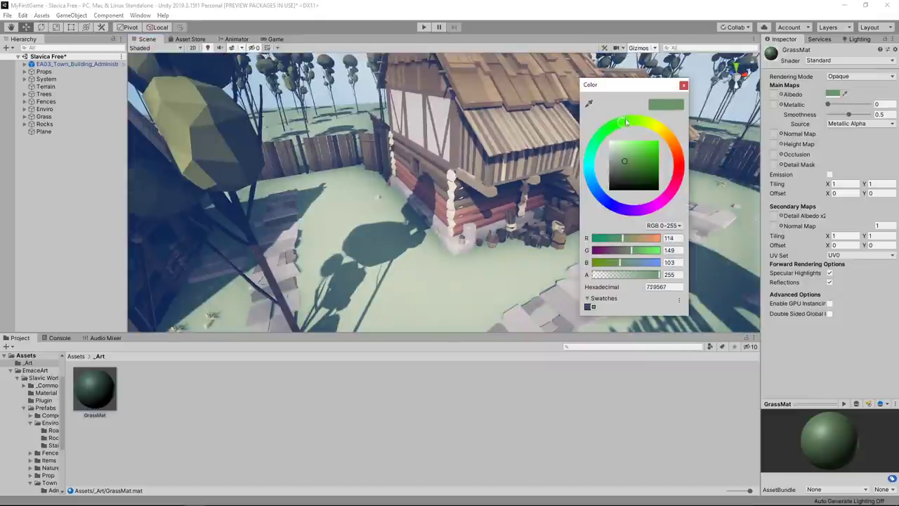
drag(625, 163, 628, 177)
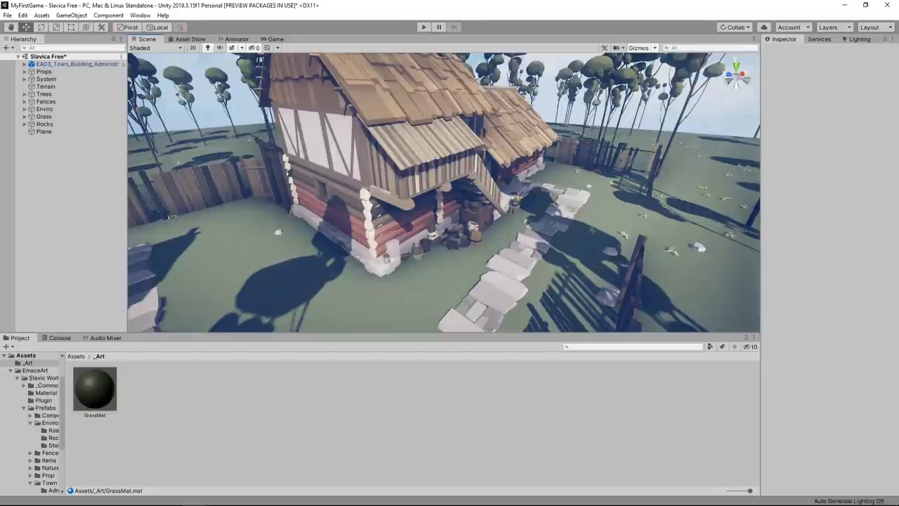
- Search the Asset Store for 'standard' and download the Standard Assets package
click(190, 38)
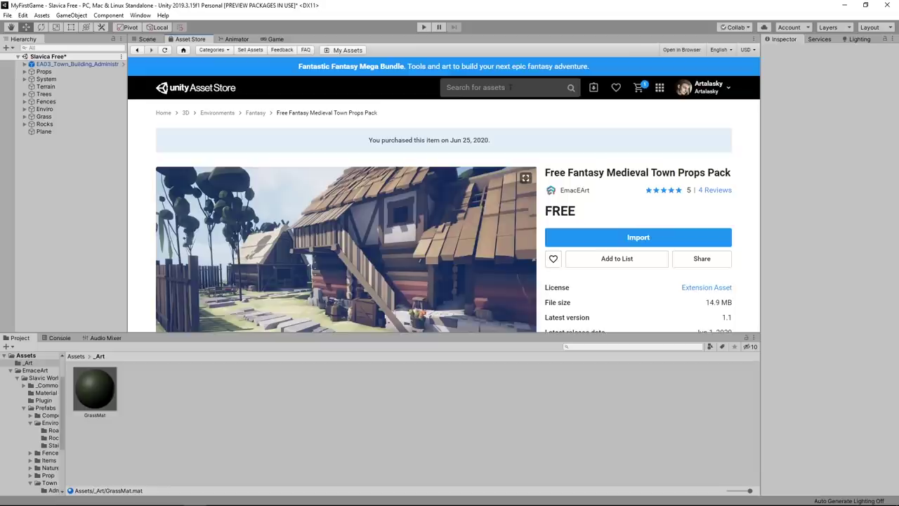
click(511, 88)
text(standard)
key(Return)
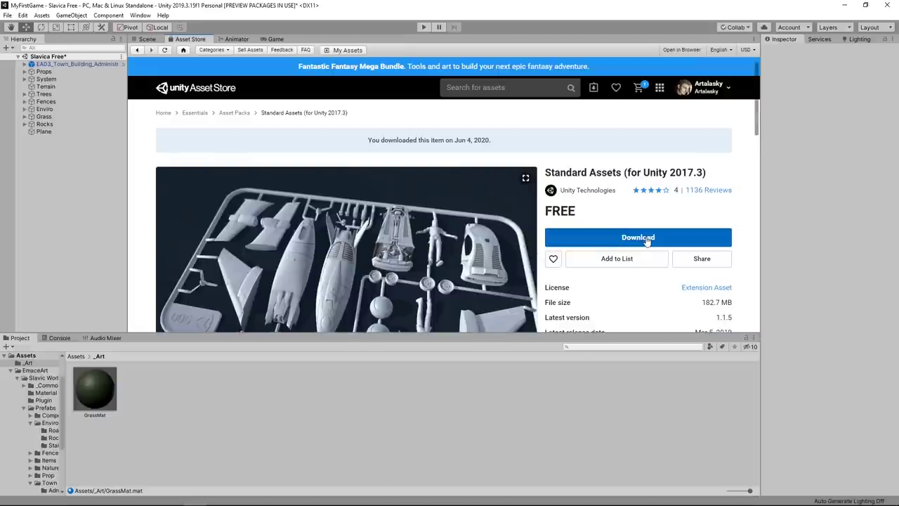
click(647, 242)
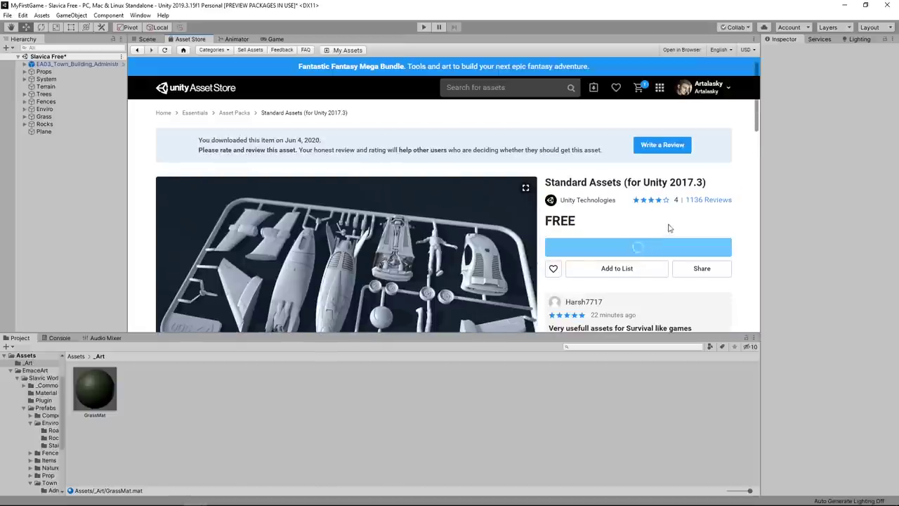
- Open the Standard Assets folder from the Assets root, then return to the Scene view
click(76, 357)
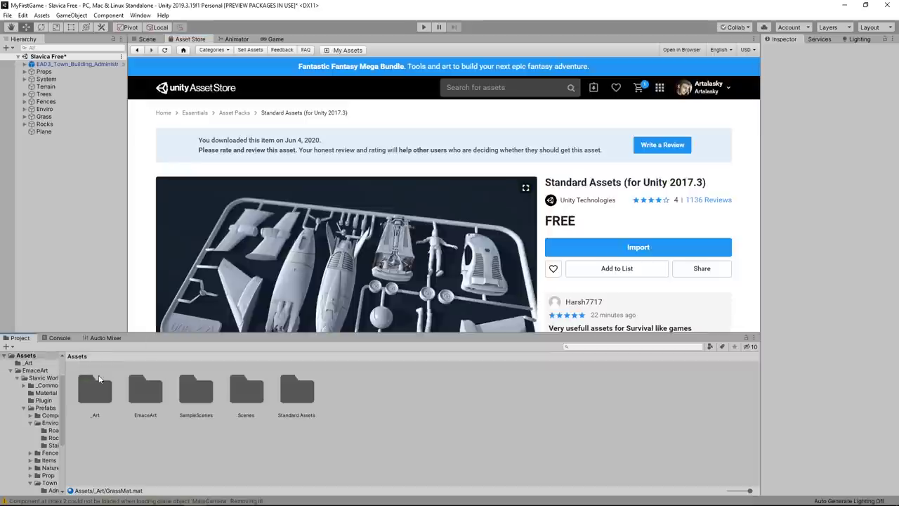
double_click(298, 390)
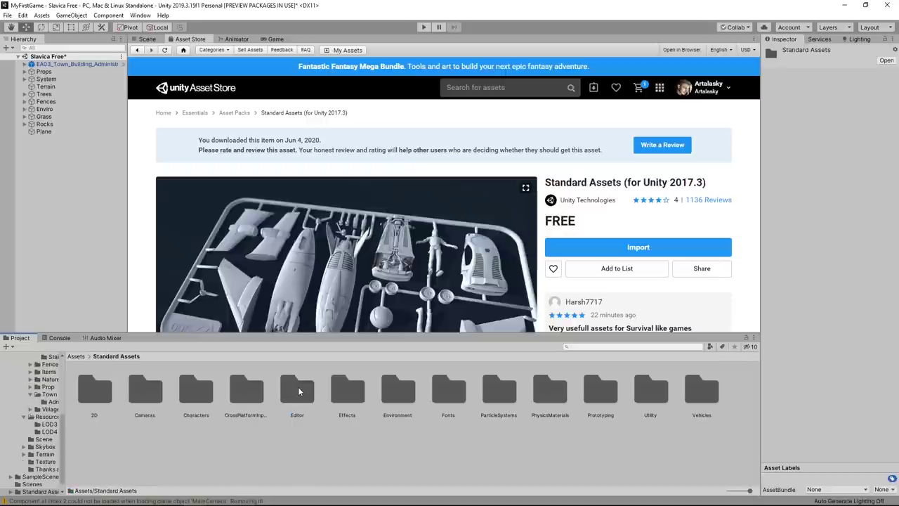
click(144, 39)
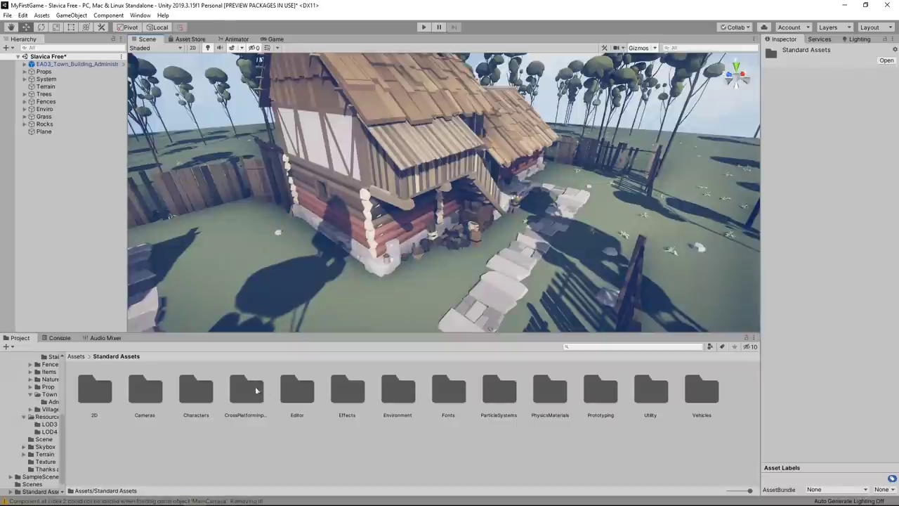
- Place an FPSController prefab from Characters > FirstPersonCharacter > Prefabs beside the house
click(195, 395)
double_click(194, 394)
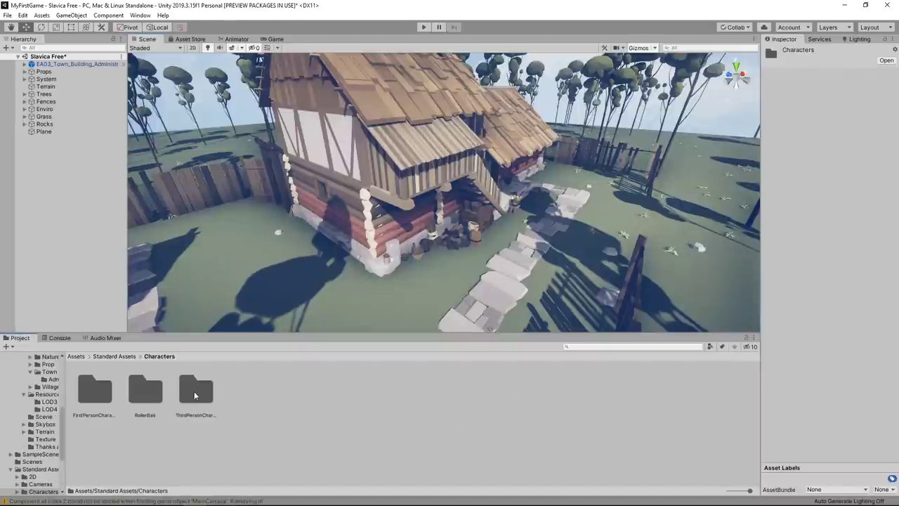
click(99, 395)
double_click(98, 395)
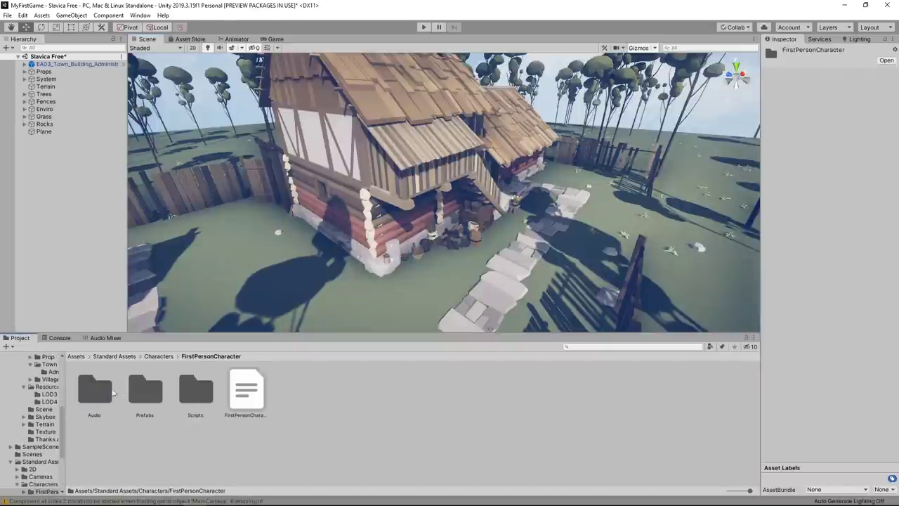
double_click(137, 390)
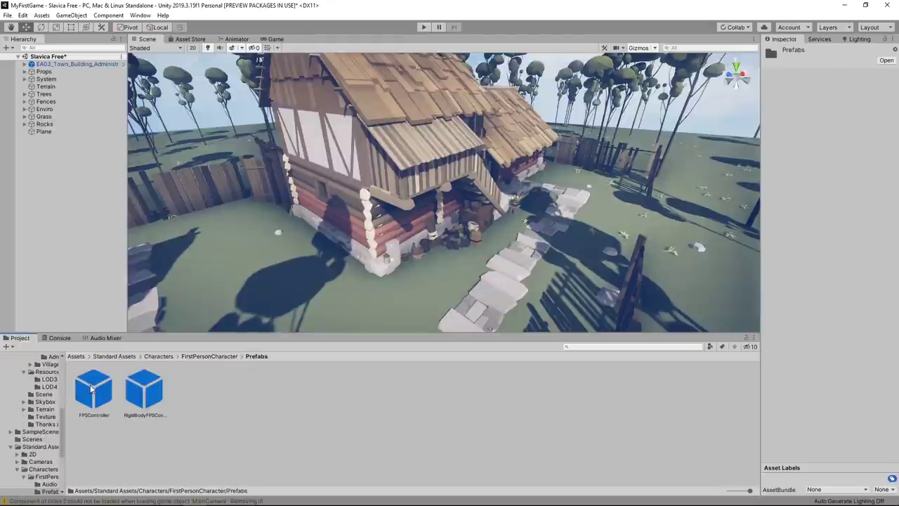
drag(93, 391, 230, 273)
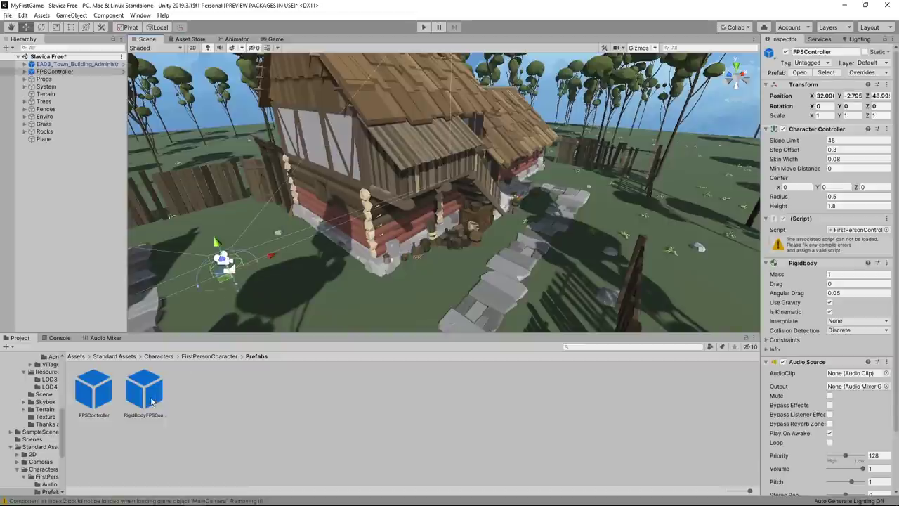
- Delete the trial RigidBodyFPSController, reselect the FPSController, and return to the Standard Assets store page
drag(144, 390, 297, 284)
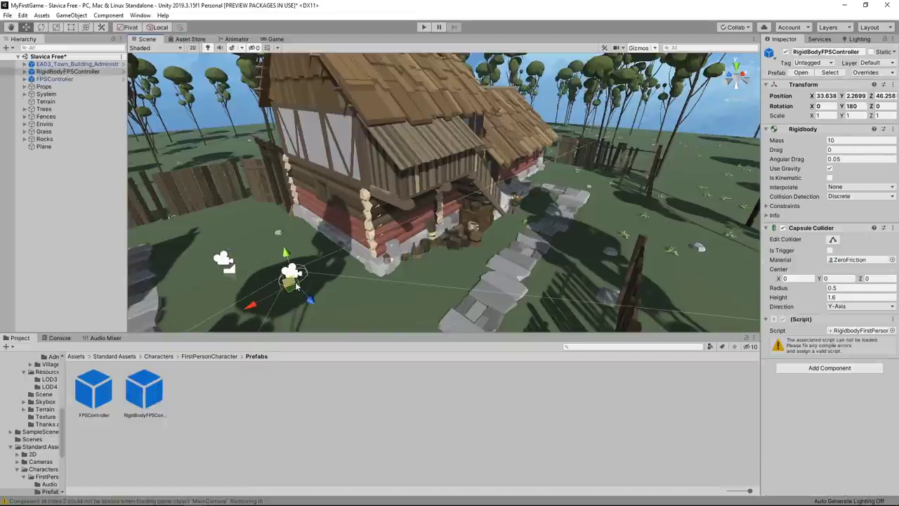
key(Delete)
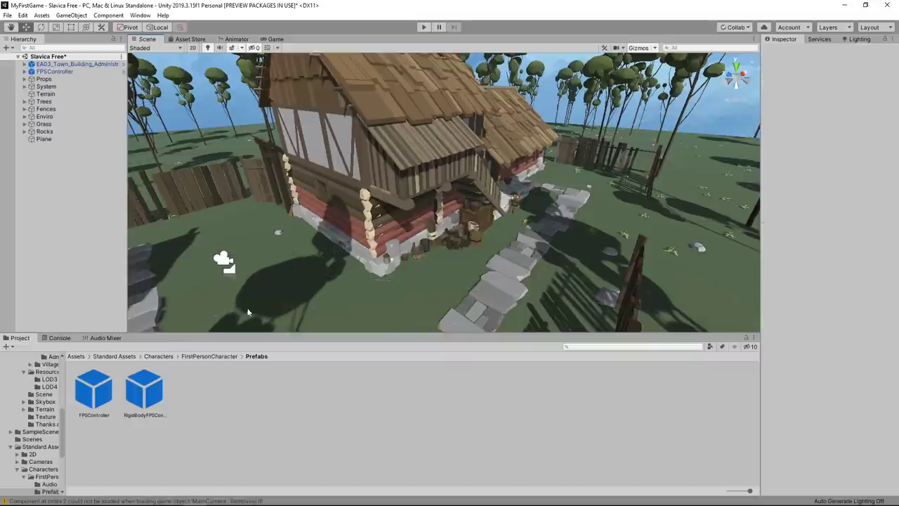
click(96, 401)
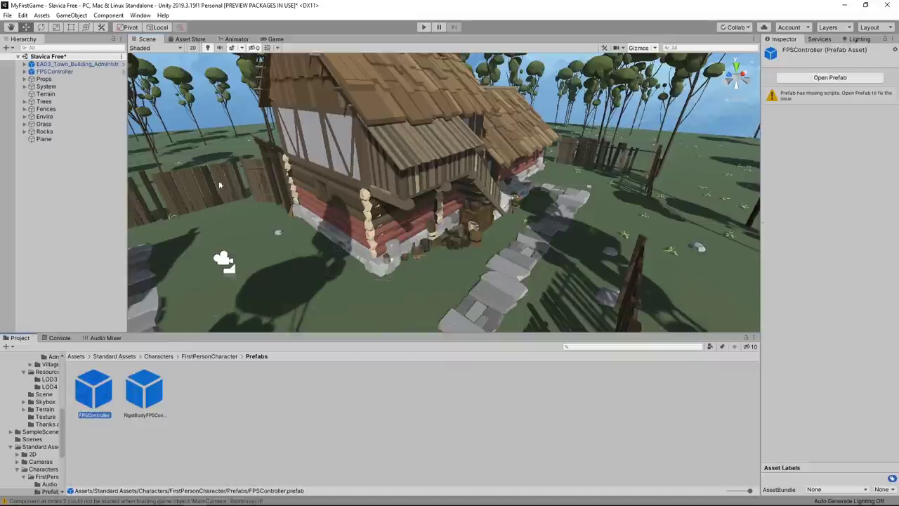
click(74, 64)
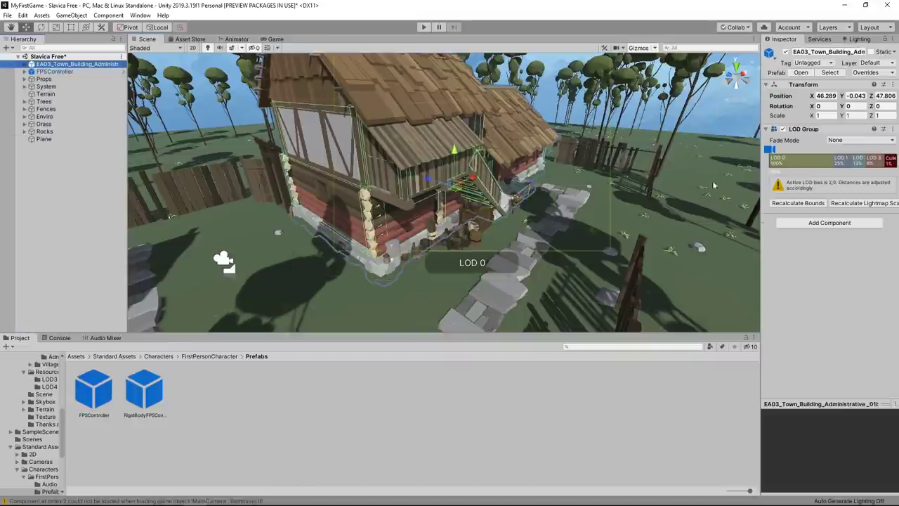
click(35, 72)
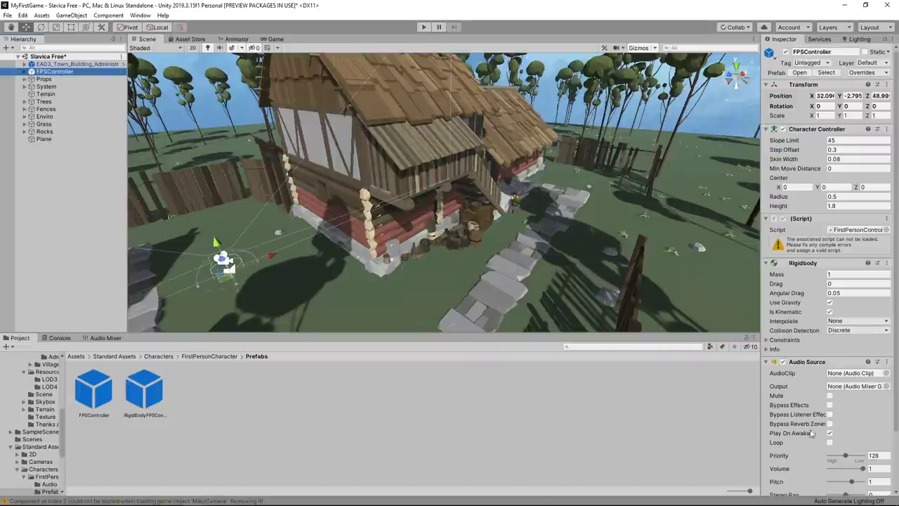
click(190, 39)
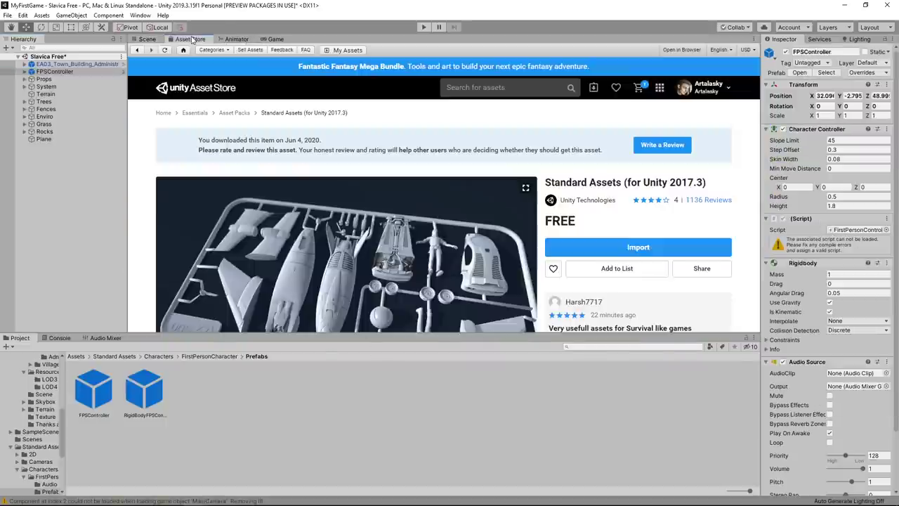
- Import Standard Assets and view the CS0619 'GUIText is obsolete' error in the Console
click(617, 249)
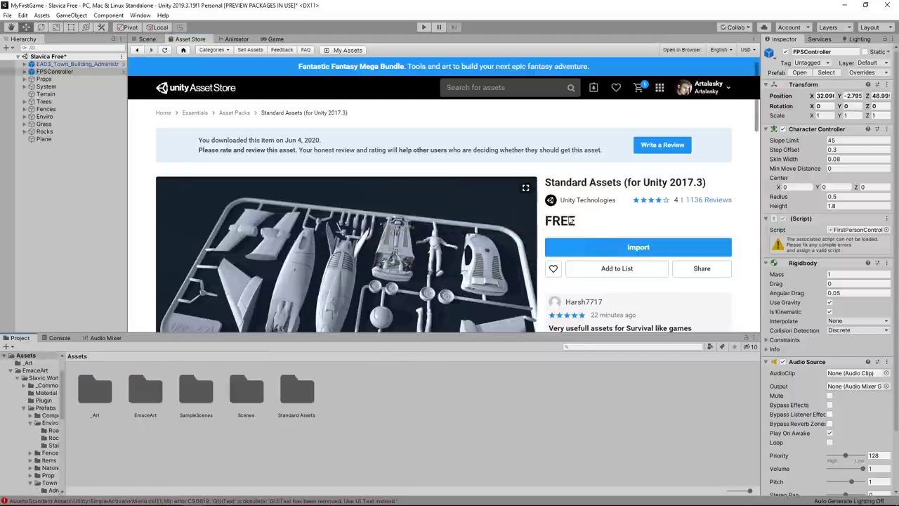
scroll(490, 197, down, 3)
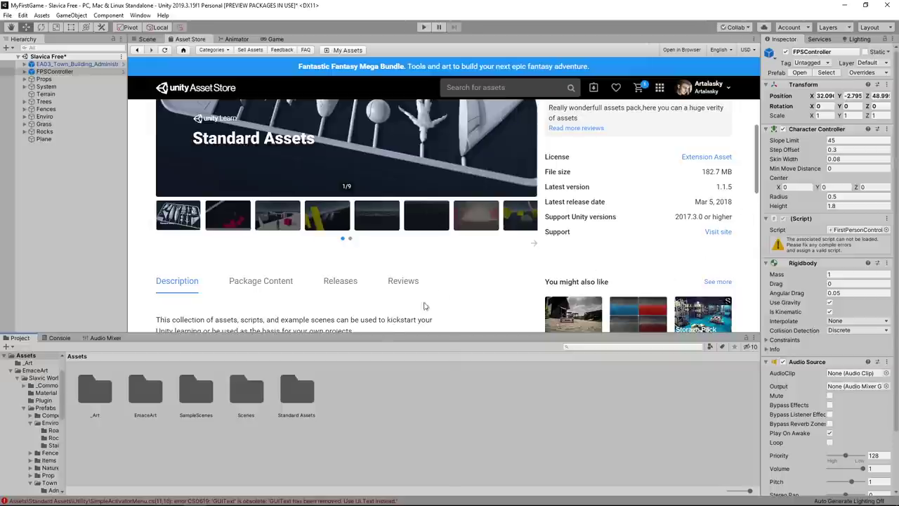
click(87, 501)
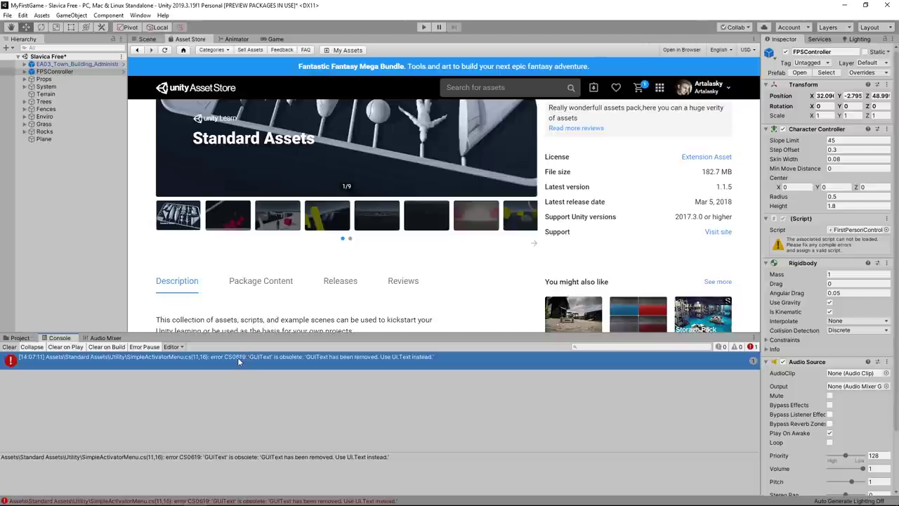
- Select the SimpleActivatorMenu script in Standard Assets/Utility and open it in Visual Studio 2019
click(19, 339)
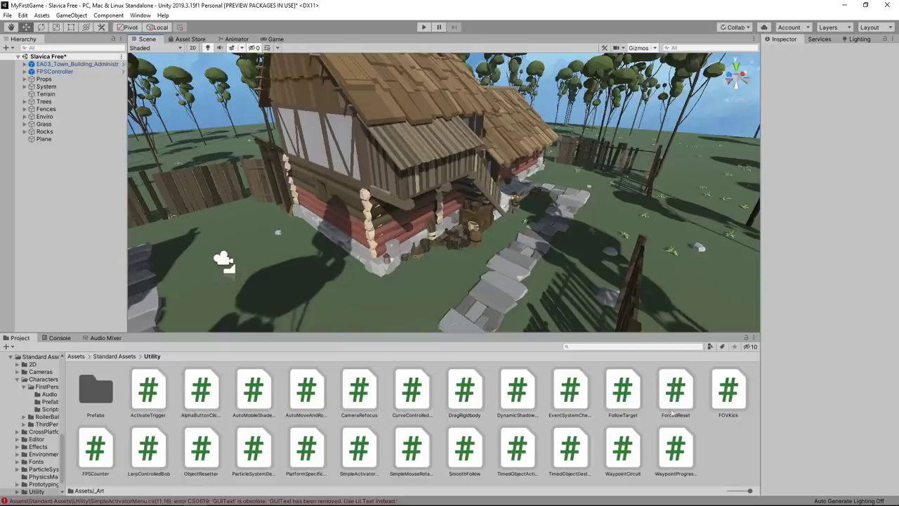
click(358, 443)
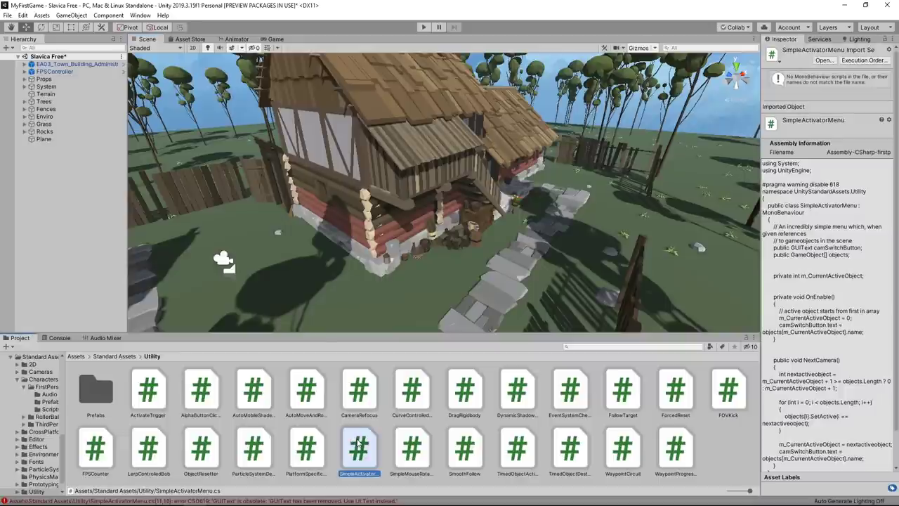
double_click(359, 443)
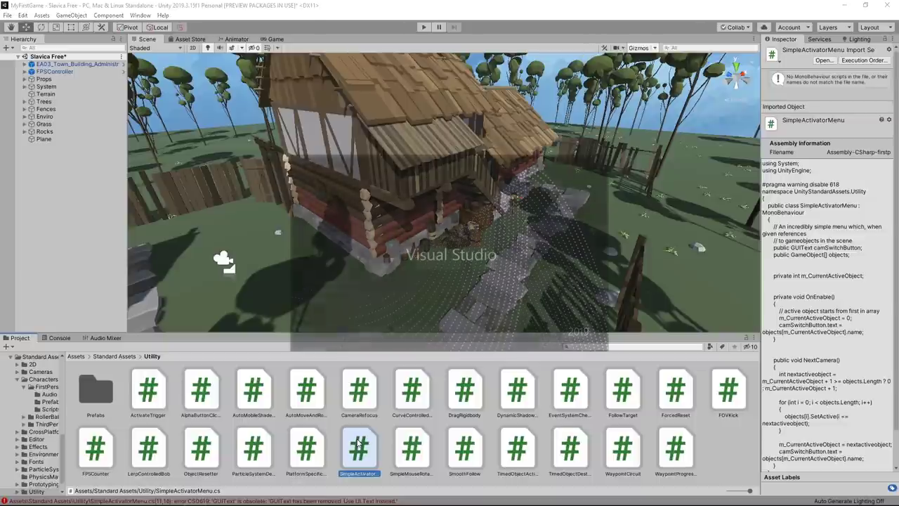
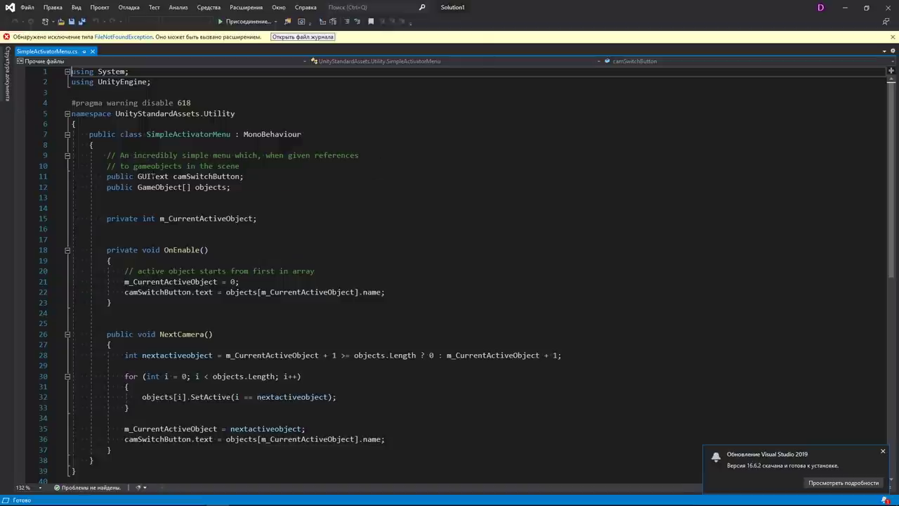
- Change the camSwitchButton field type from GUIText to Text and save the script
click(152, 177)
key(BackSpace)
key(BackSpace)
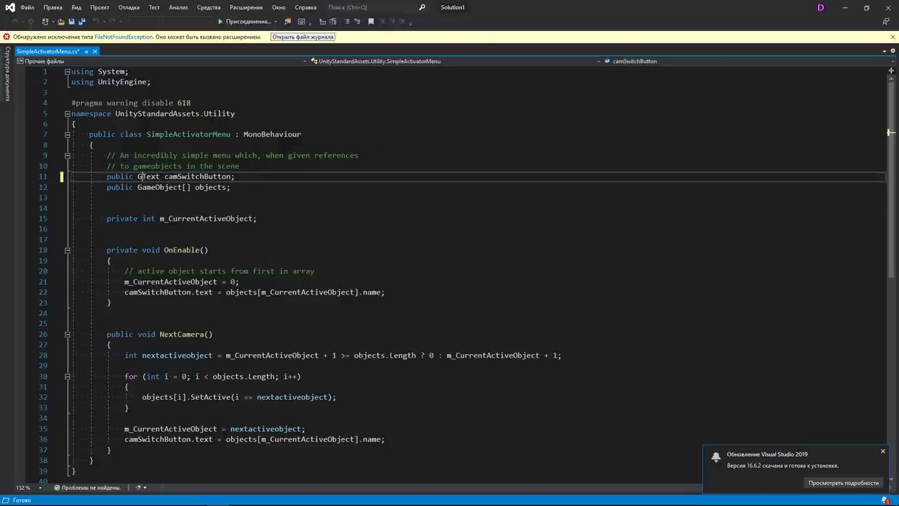
key(BackSpace)
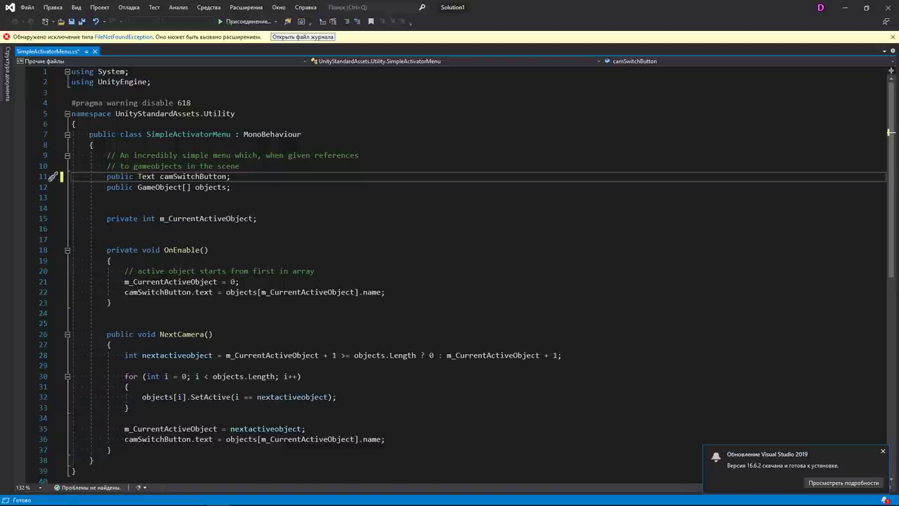
key(ctrl+s)
- Add 'using UnityEngine.UI;' to the imports, save, and return to Unity
click(178, 82)
key(Return)
text(using Unity)
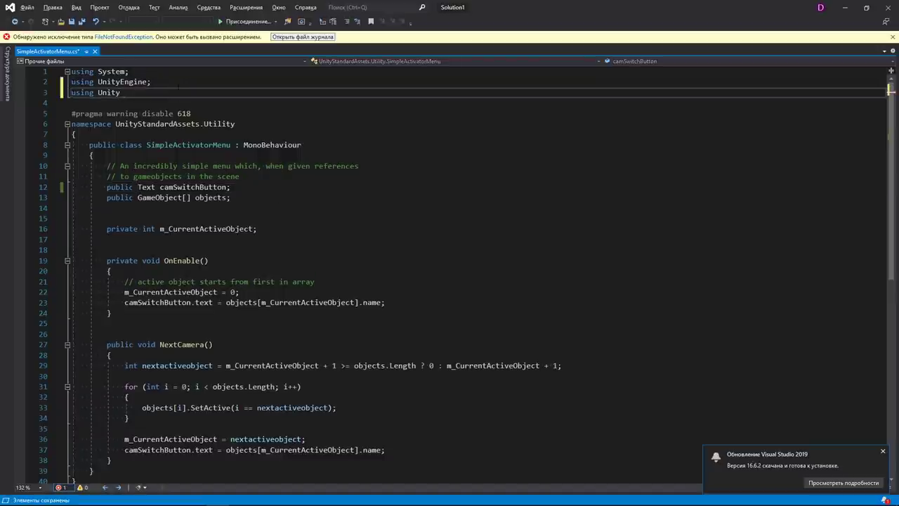
text(Engine)
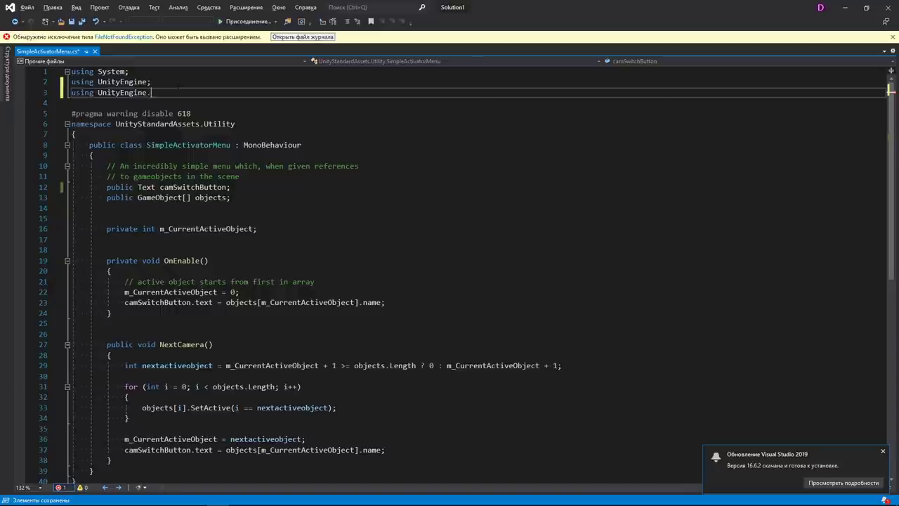
text(.UI;)
key(ctrl+s)
key(alt+Tab)
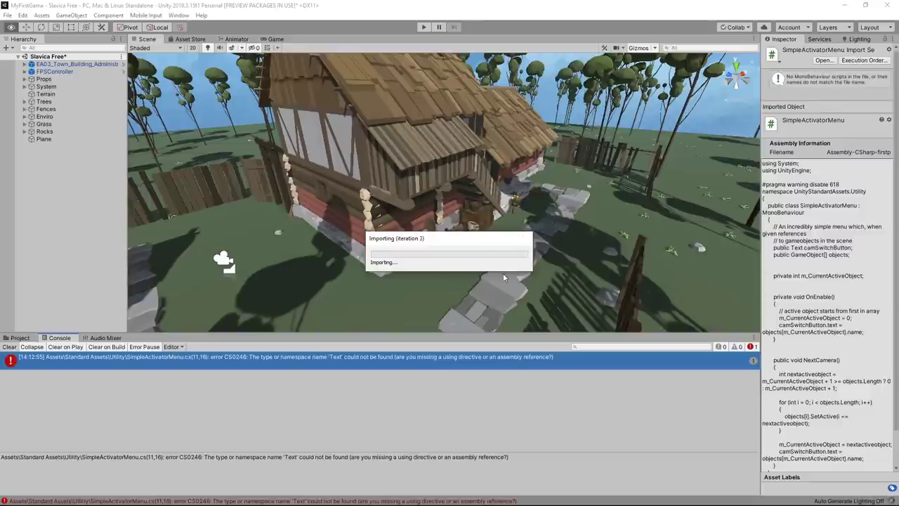
- Lift the FPSController to about Y 1.6 above the ground plane
click(20, 338)
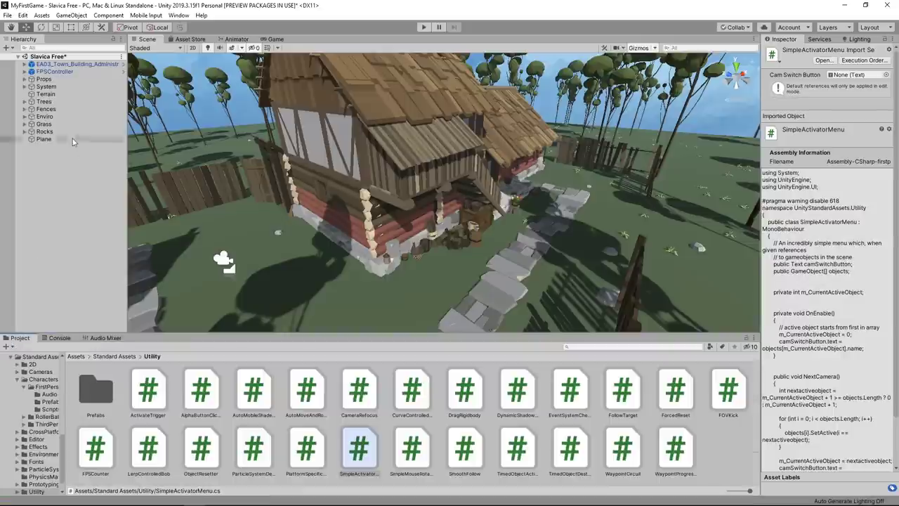
click(55, 72)
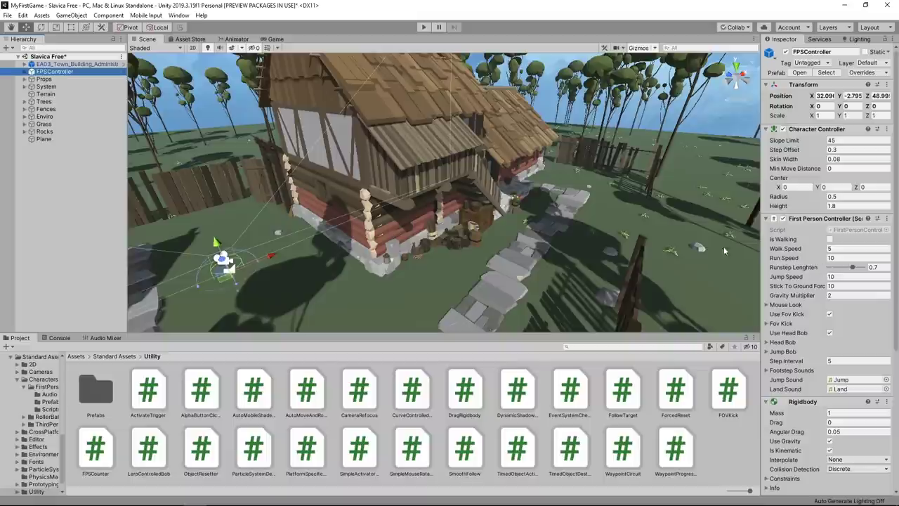
drag(226, 243, 226, 228)
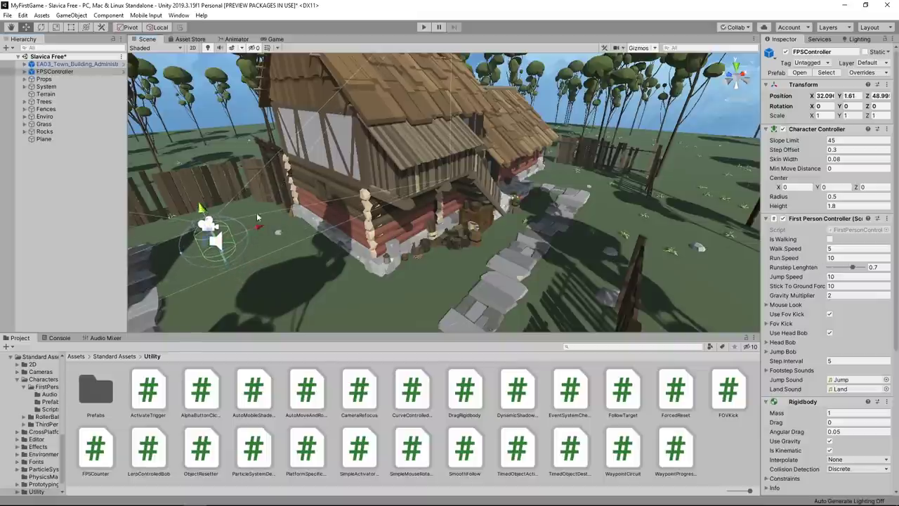
right_drag(203, 213, 196, 241)
click(196, 241)
- Play-test the village scene briefly, stop, and check the Console messages
click(423, 27)
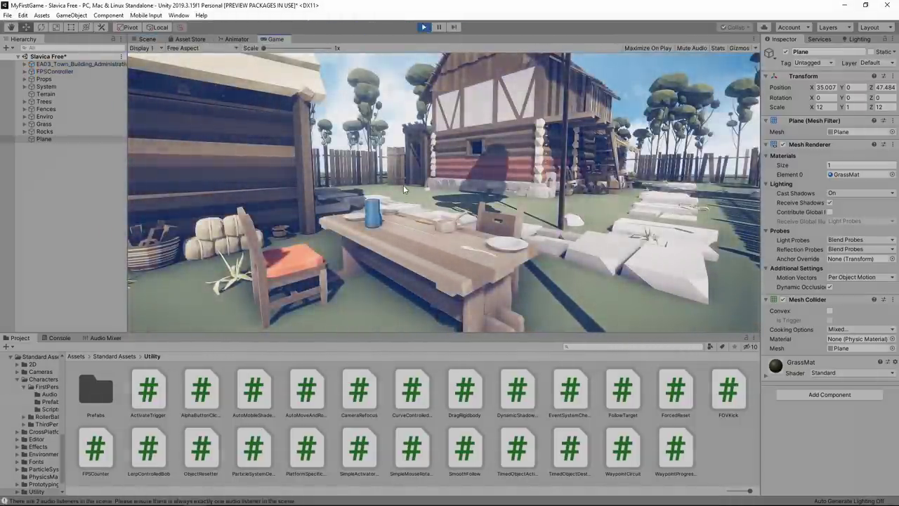
click(423, 26)
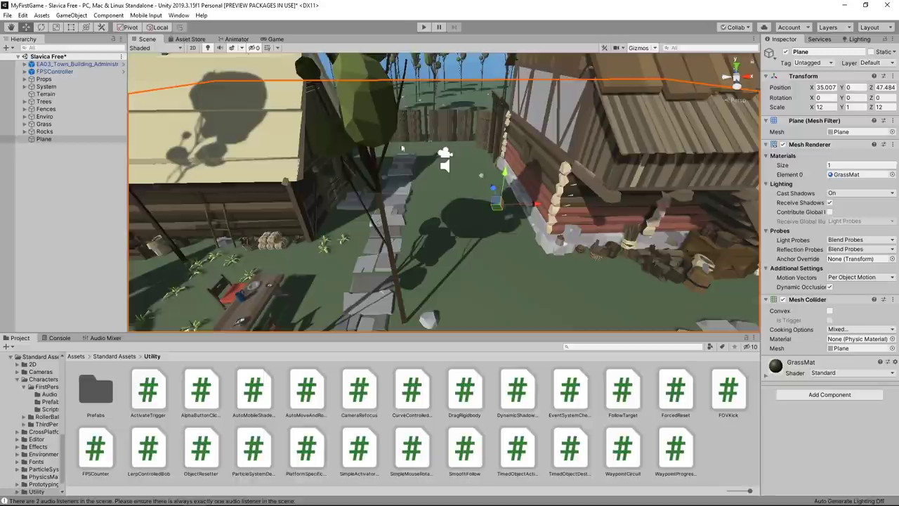
click(60, 339)
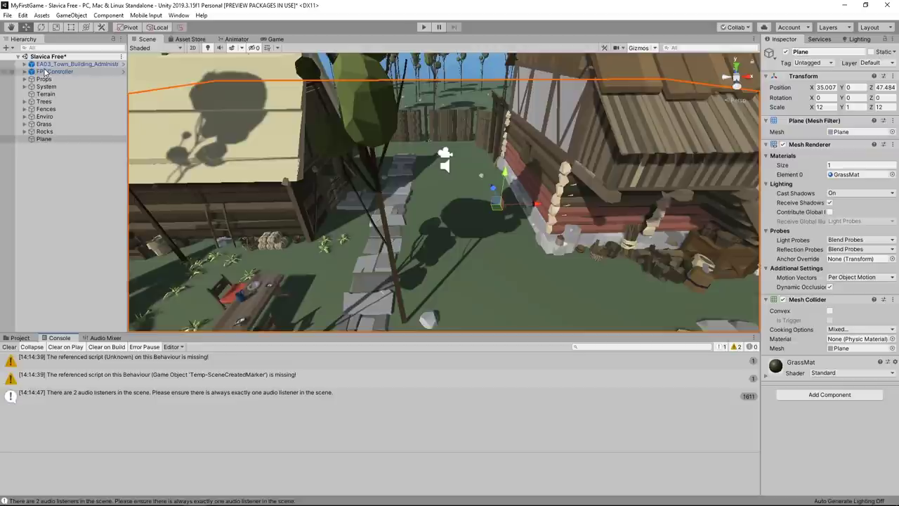
- Expand System and deactivate its old Camera
click(246, 118)
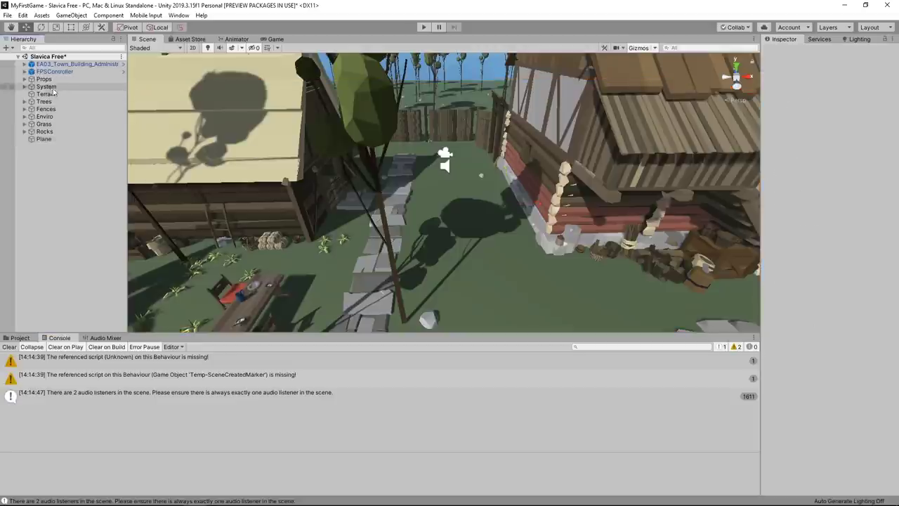
click(25, 86)
click(66, 95)
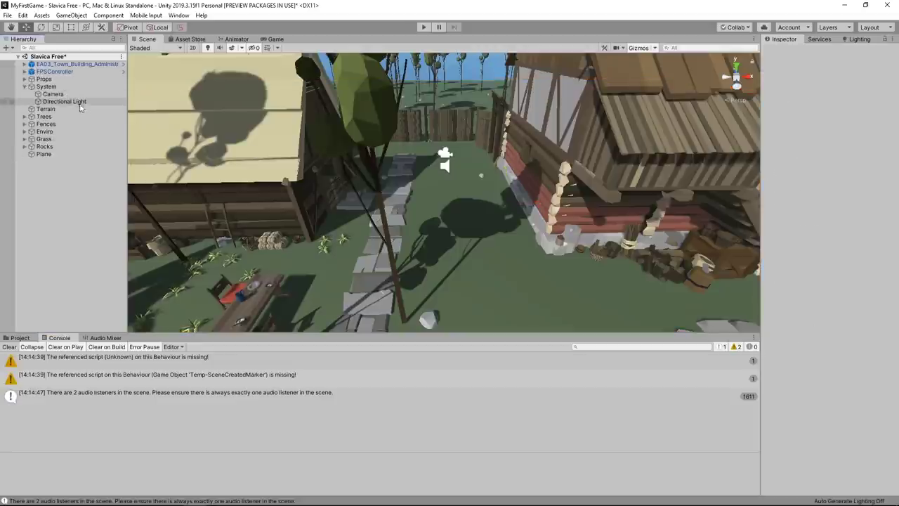
click(66, 94)
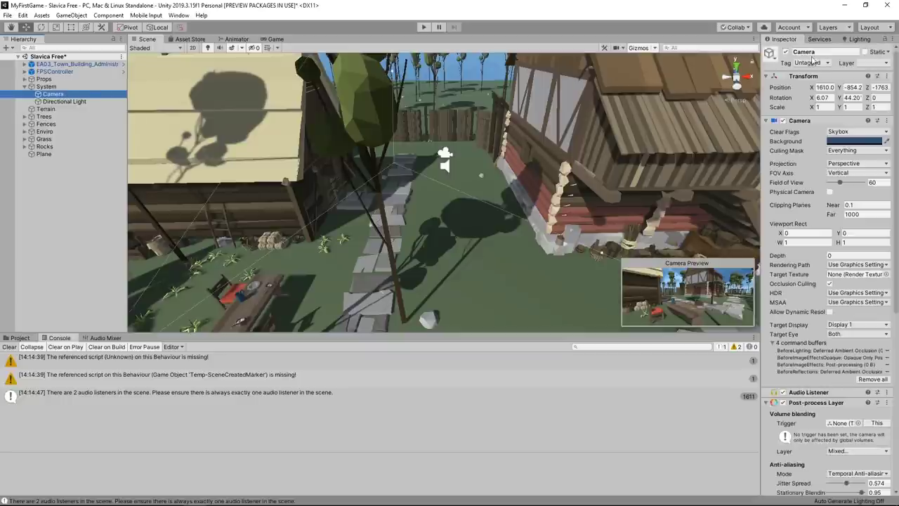
click(785, 52)
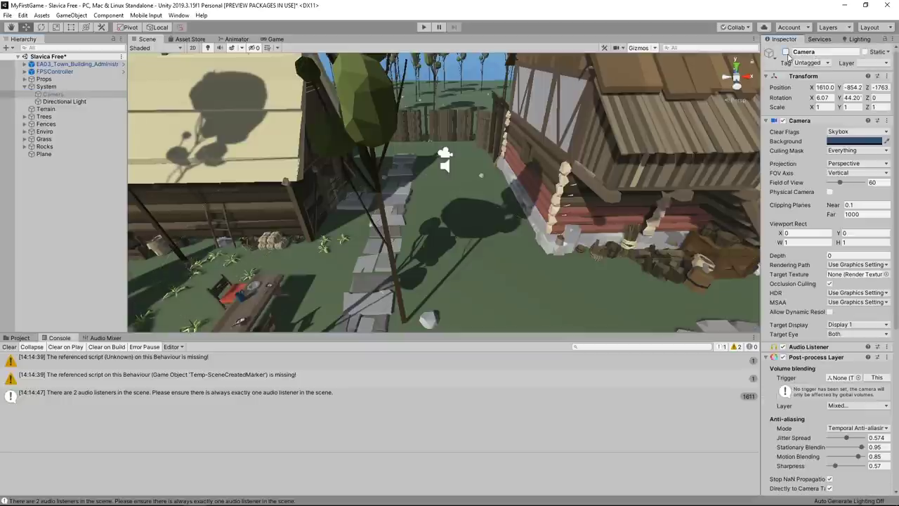
mouse_move(629, 272)
right_down()
mouse_move(676, 149)
mouse_move(416, 245)
mouse_move(753, 228)
right_up()
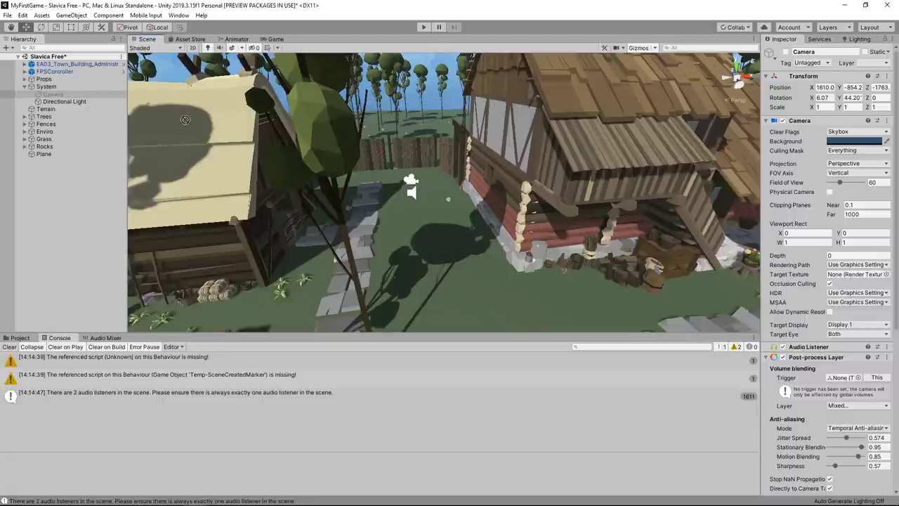
- Try repositioning the old camera under FPSController and review FirstPersonCharacter's components
mouse_move(53, 93)
mouse_down()
mouse_move(34, 57)
mouse_move(30, 73)
mouse_up()
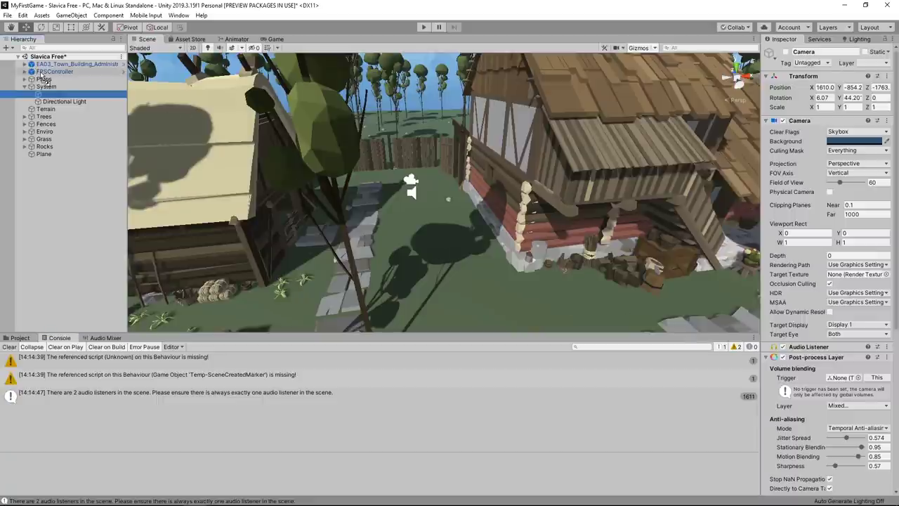
drag(31, 73, 73, 82)
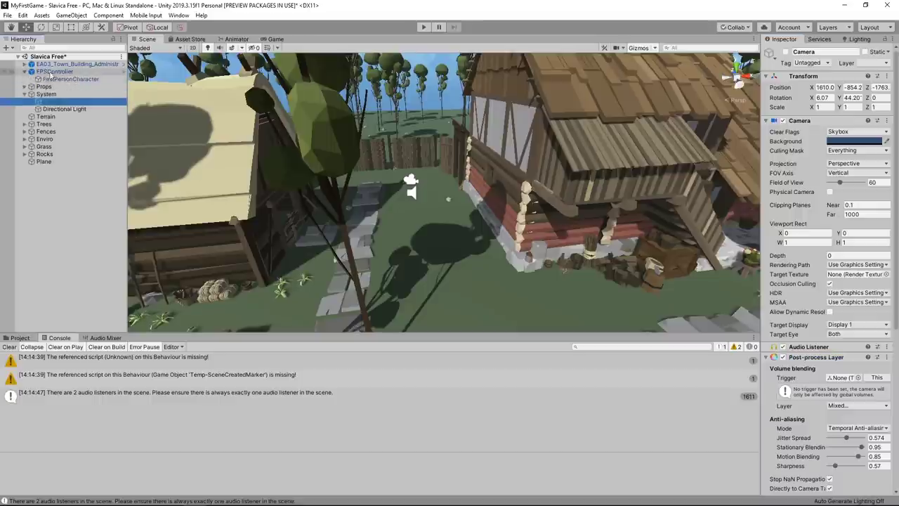
drag(74, 82, 44, 84)
click(44, 79)
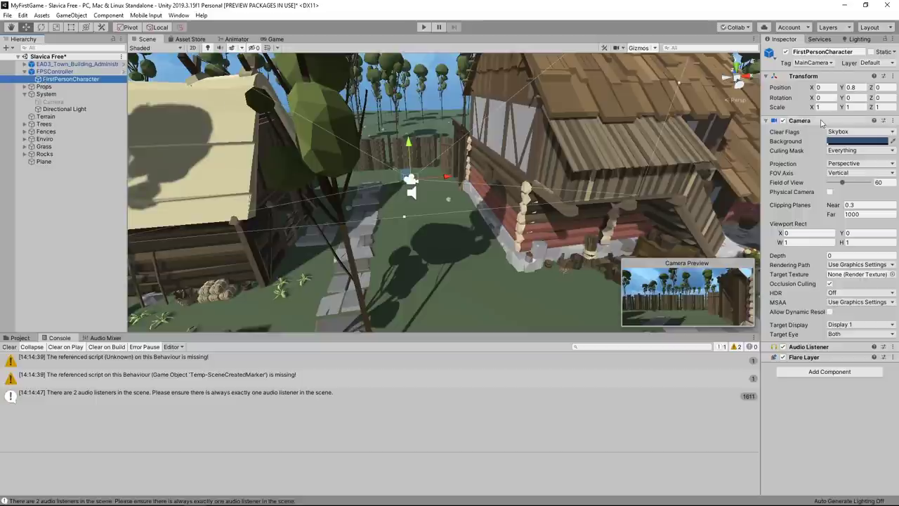
click(53, 102)
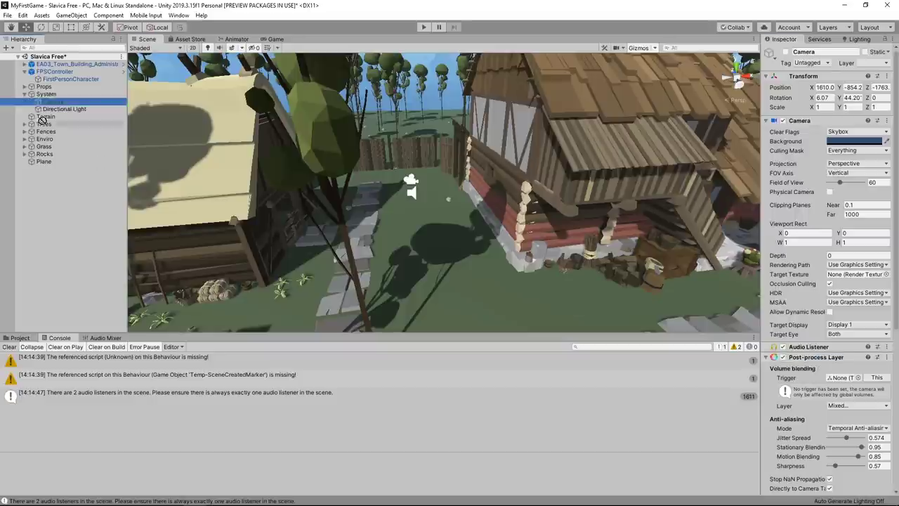
drag(42, 119, 120, 112)
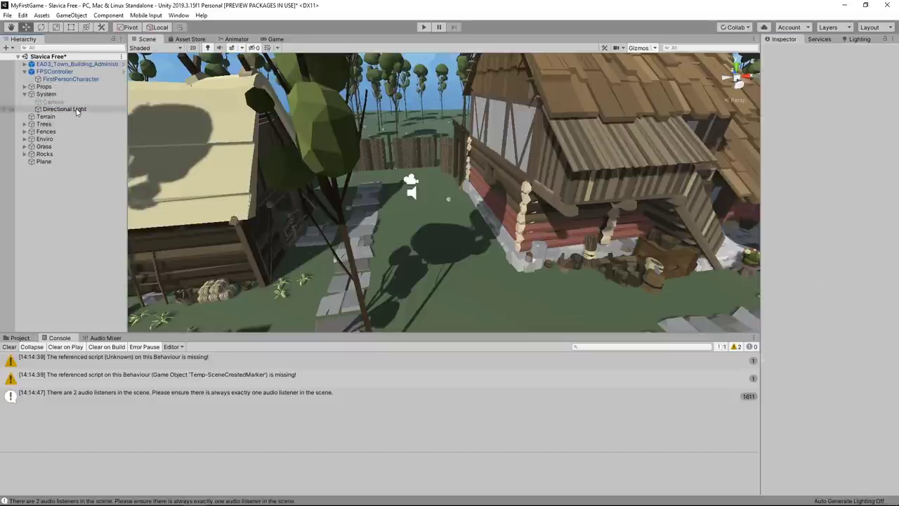
click(71, 79)
scroll(817, 417, down, 3)
scroll(816, 417, down, 2)
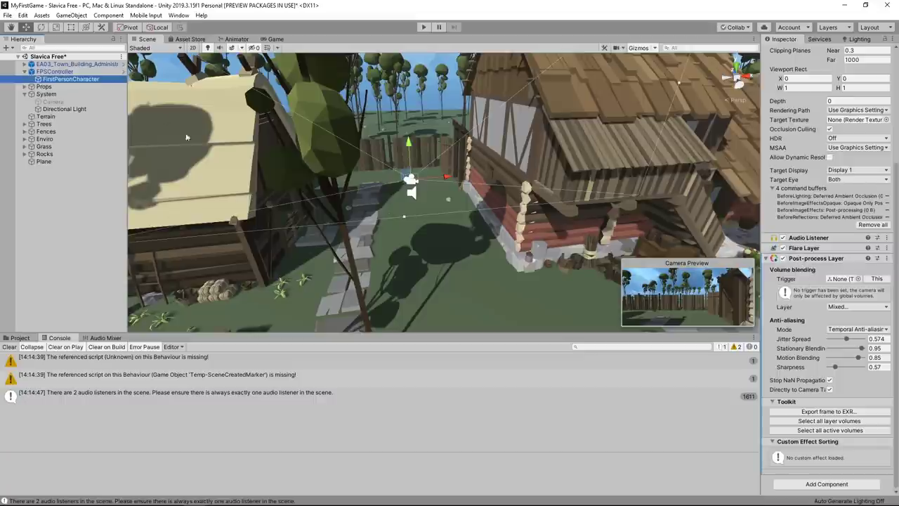
- Move the old camera's Post-process Volume onto FirstPersonCharacter and verify both objects
click(77, 102)
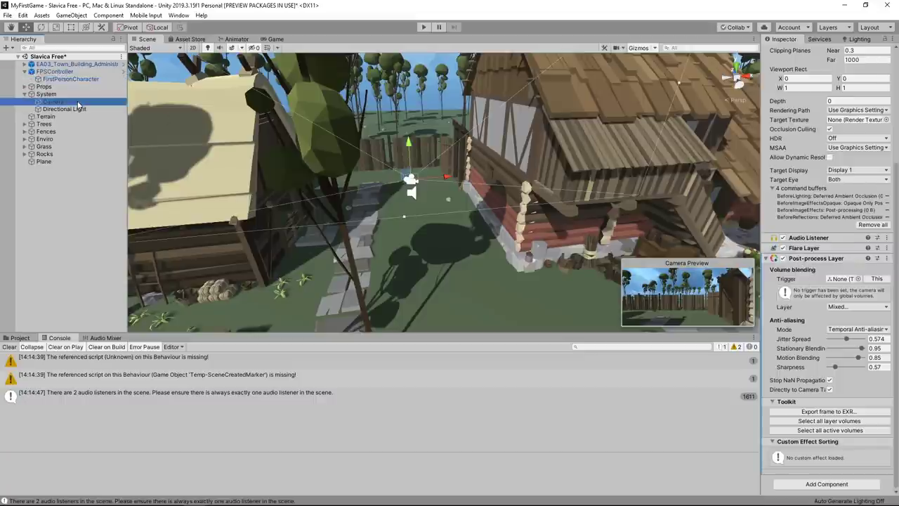
click(798, 323)
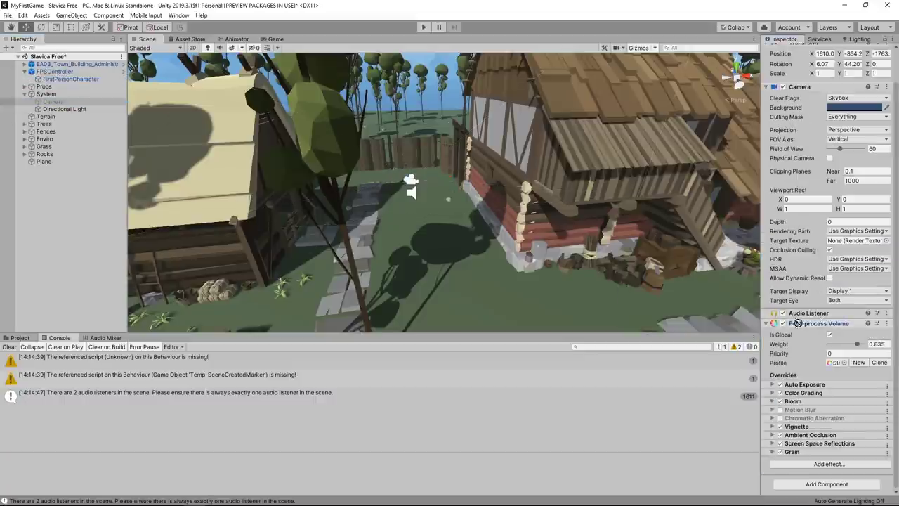
drag(53, 102, 71, 84)
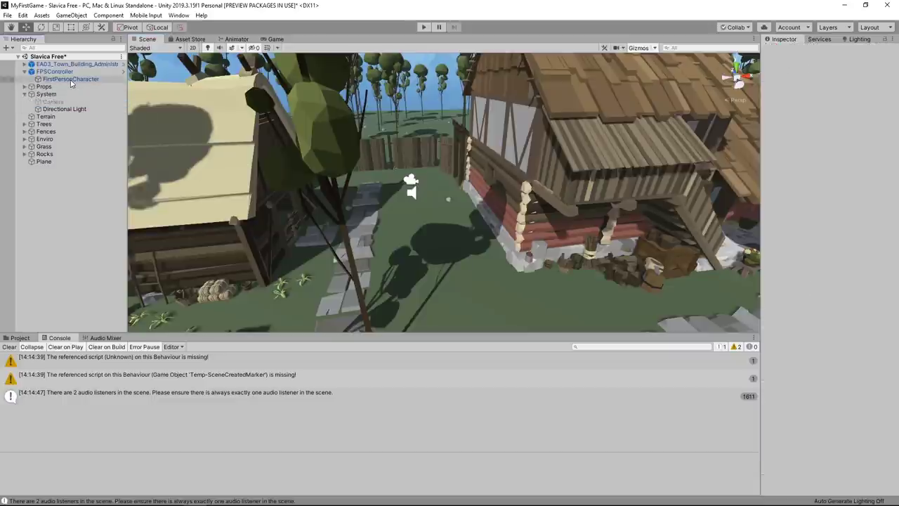
click(77, 102)
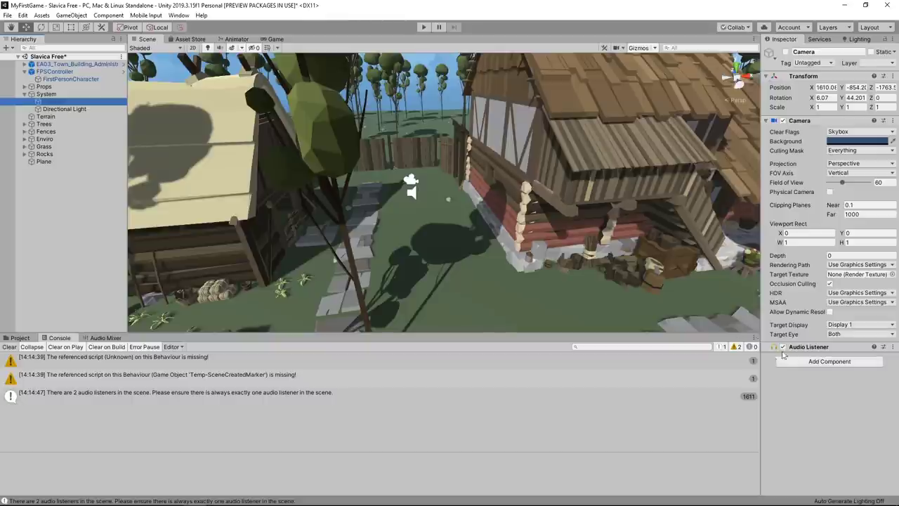
click(70, 79)
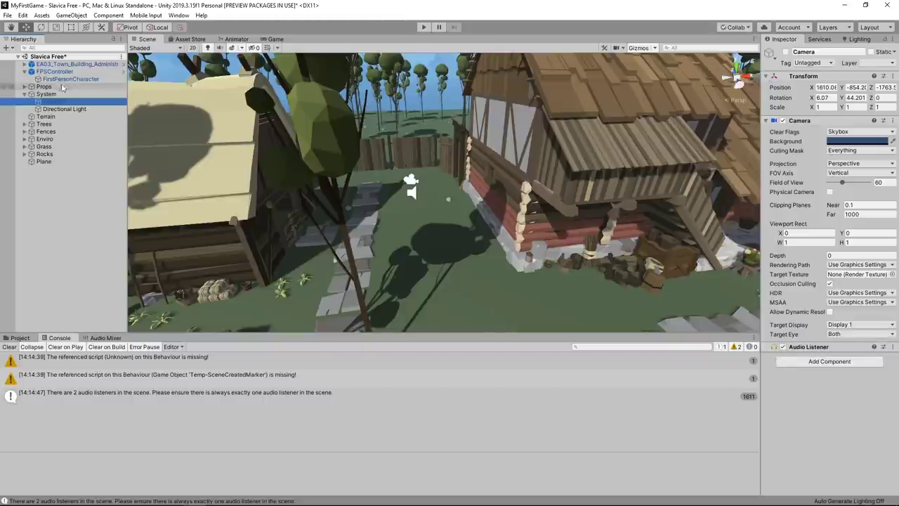
- Play-test by walking past the red house, through the yard and along the fence, then stop
click(423, 28)
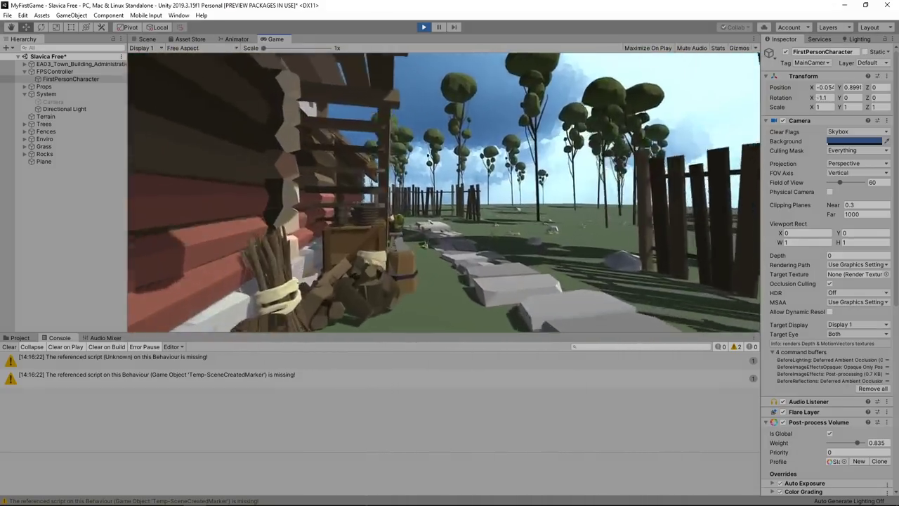
key(w)
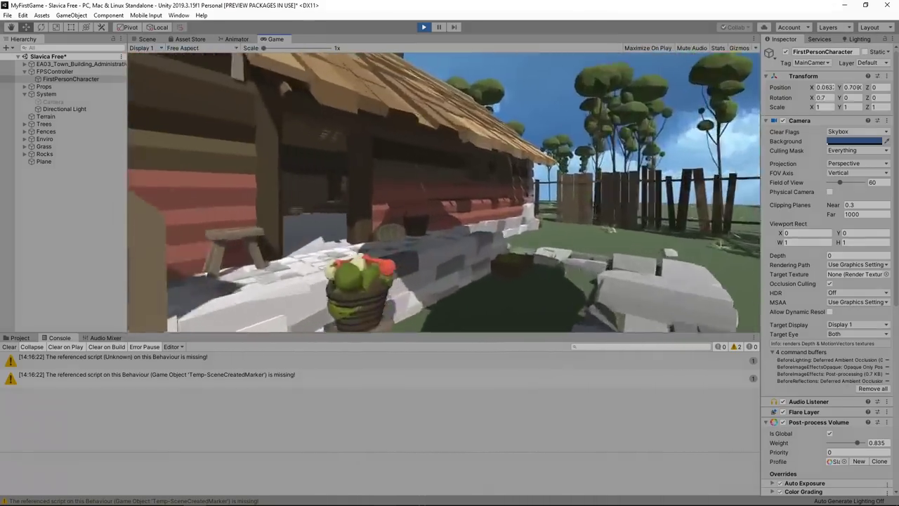
key(w)
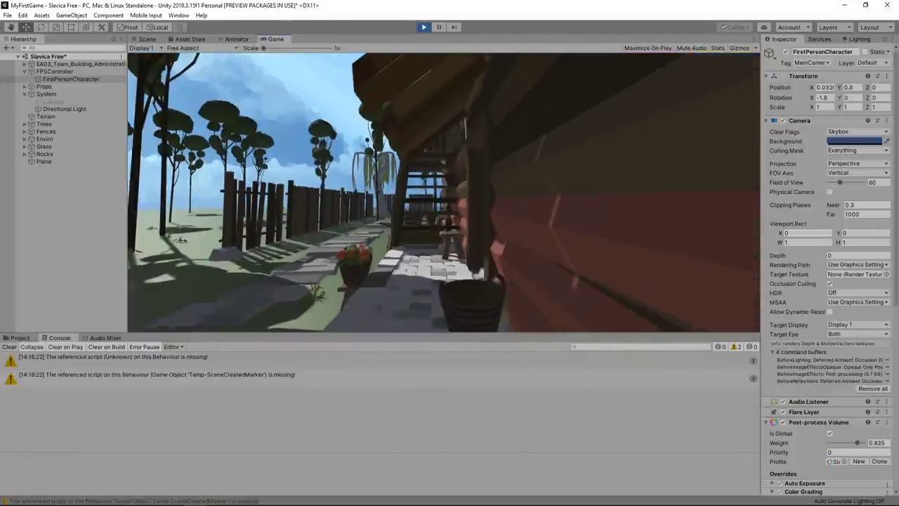
key(w)
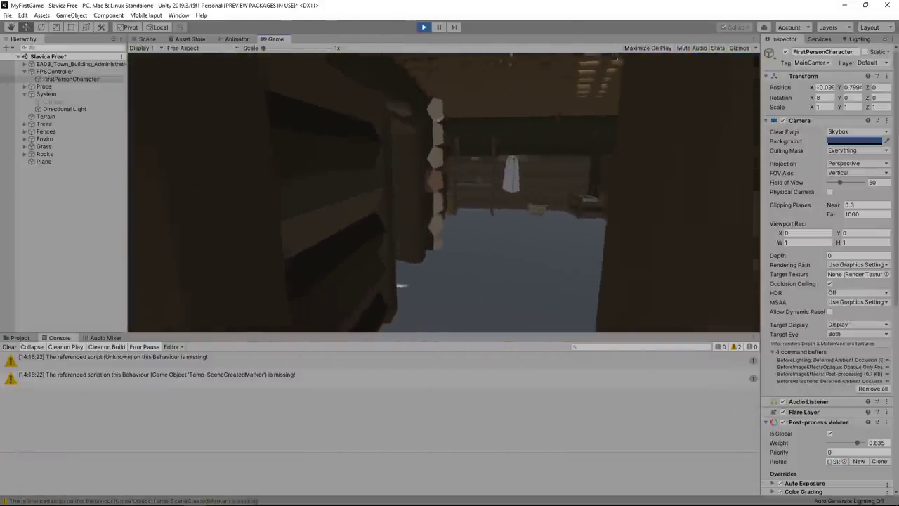
key(w)
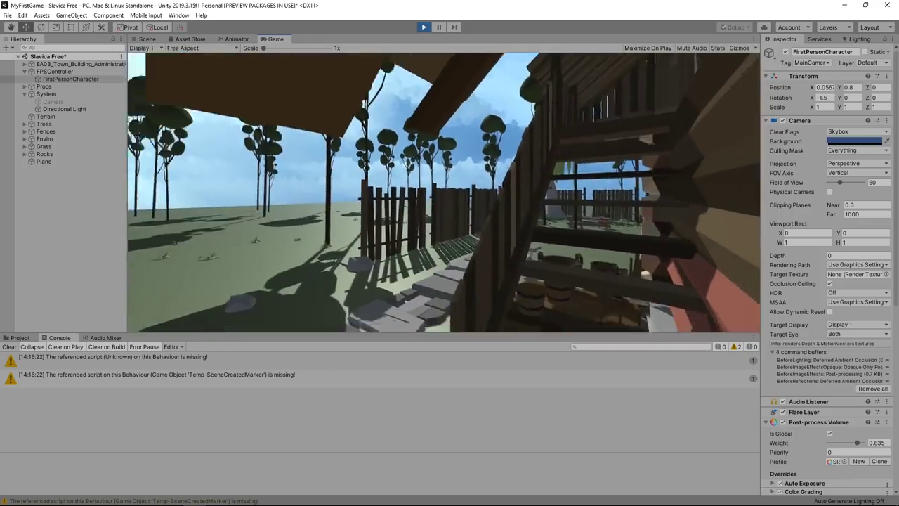
key(w)
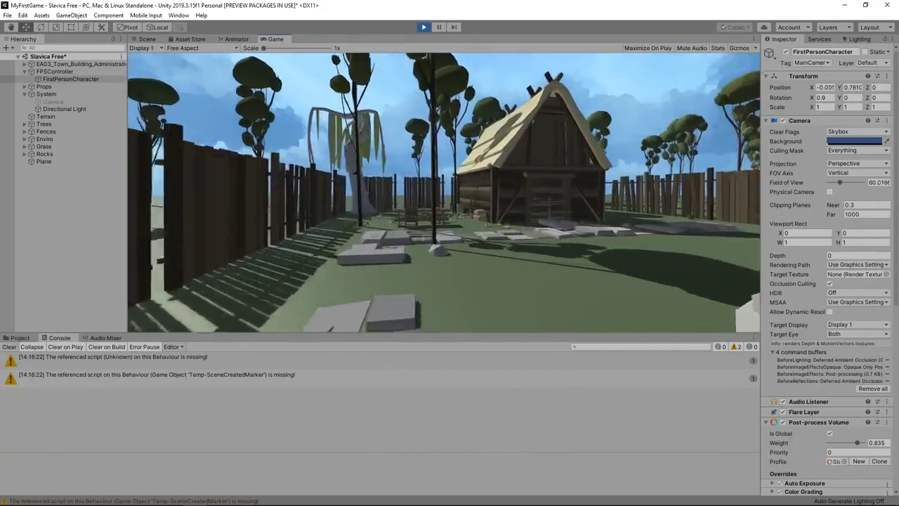
key(w)
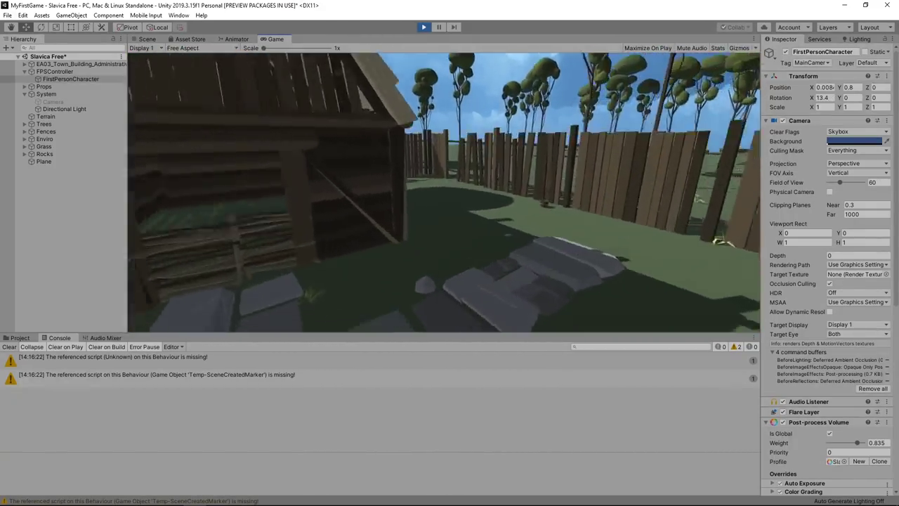
key(w)
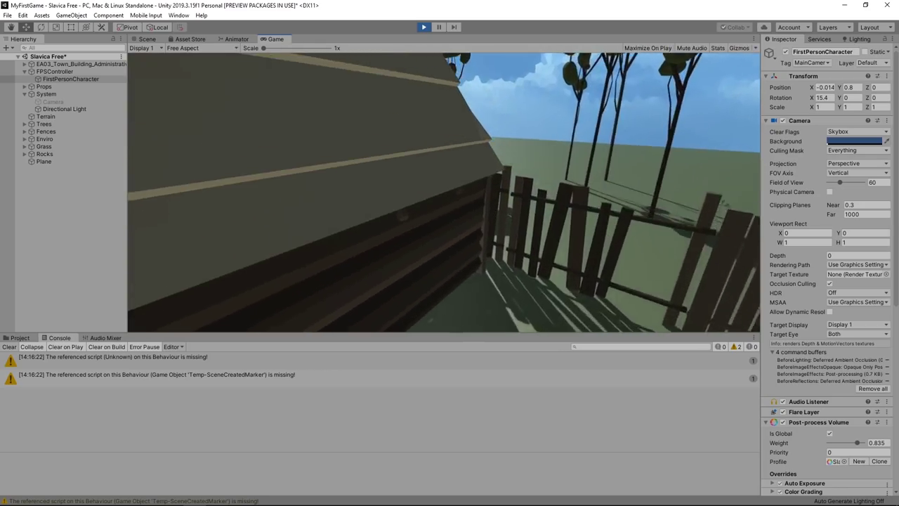
key(w)
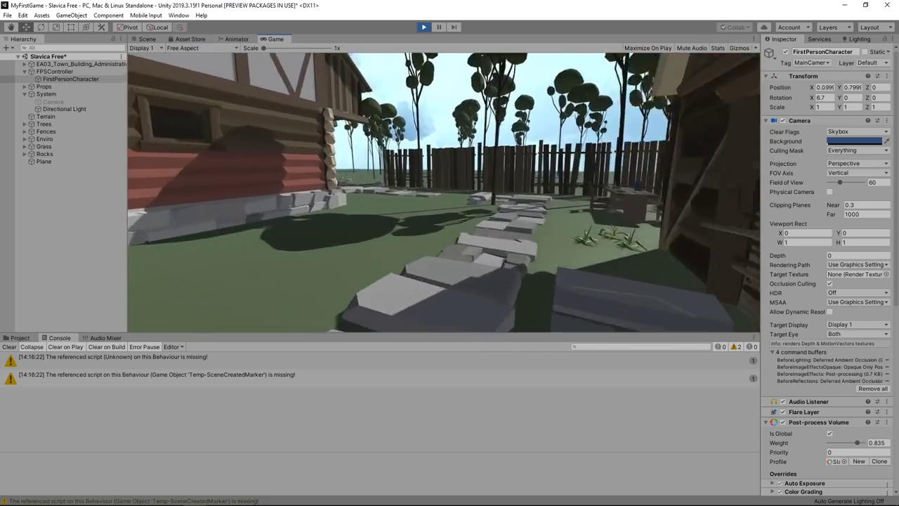
key(ctrl+p)
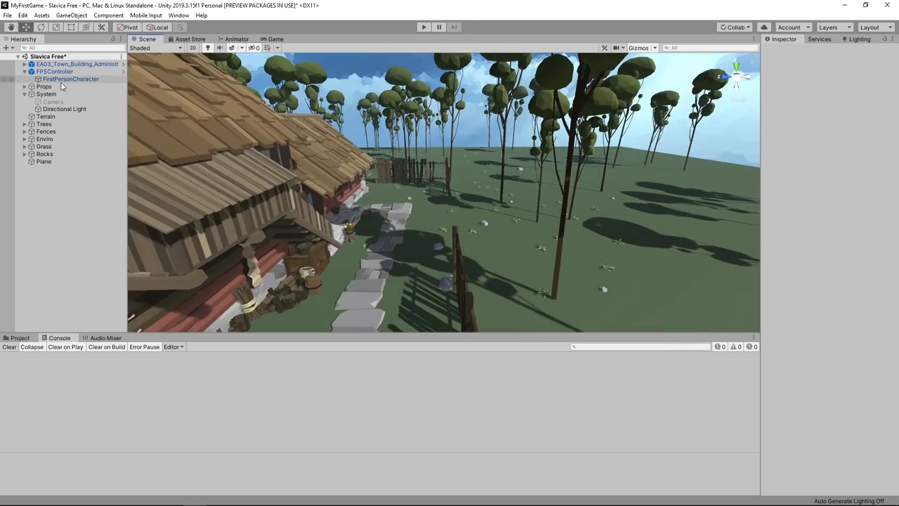
- Set FirstPersonCharacter's Post-process Layer trigger to This and volume blending layer to Default
click(82, 79)
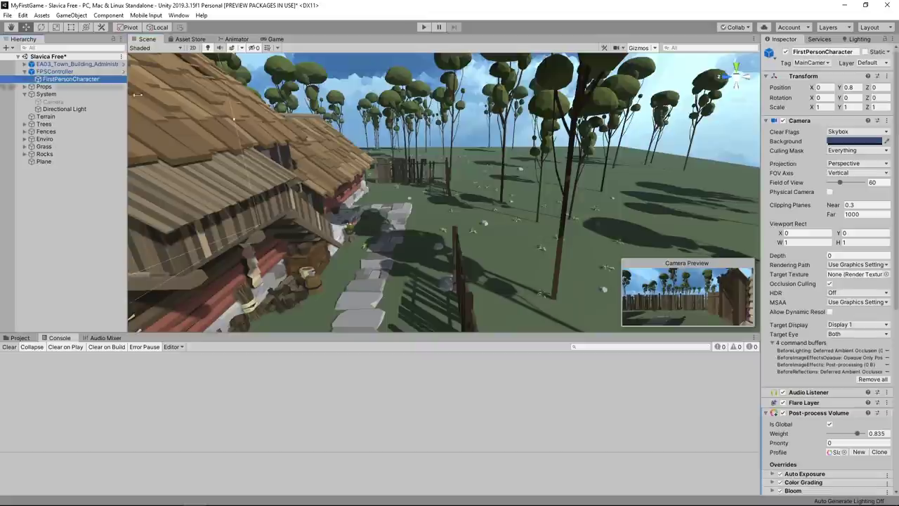
scroll(830, 419, down, 5)
scroll(831, 413, down, 4)
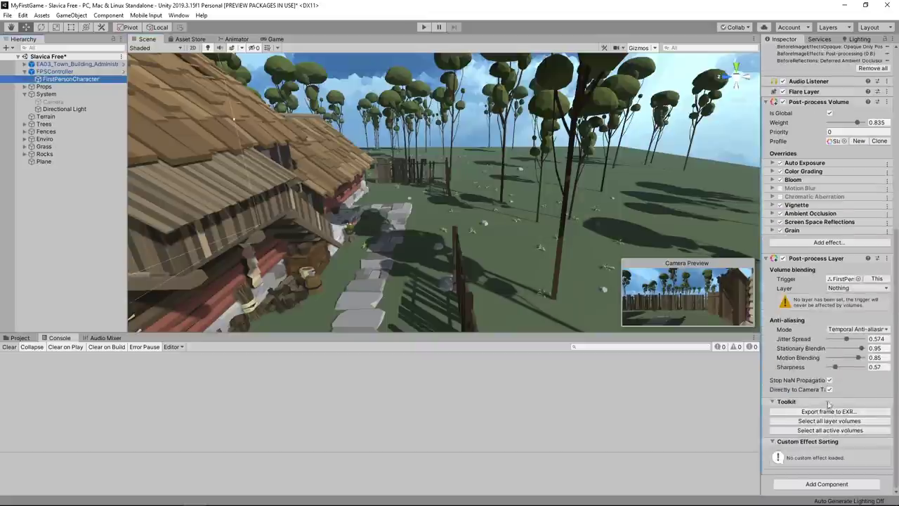
click(875, 279)
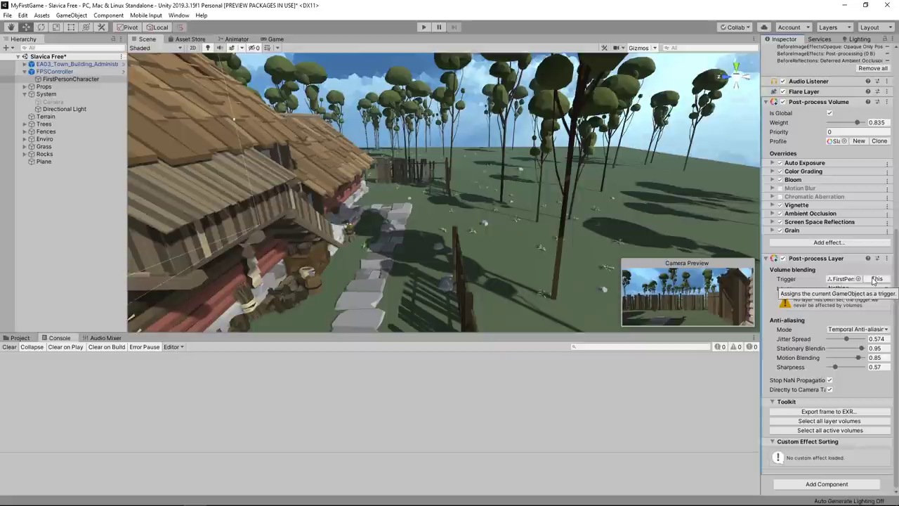
click(866, 289)
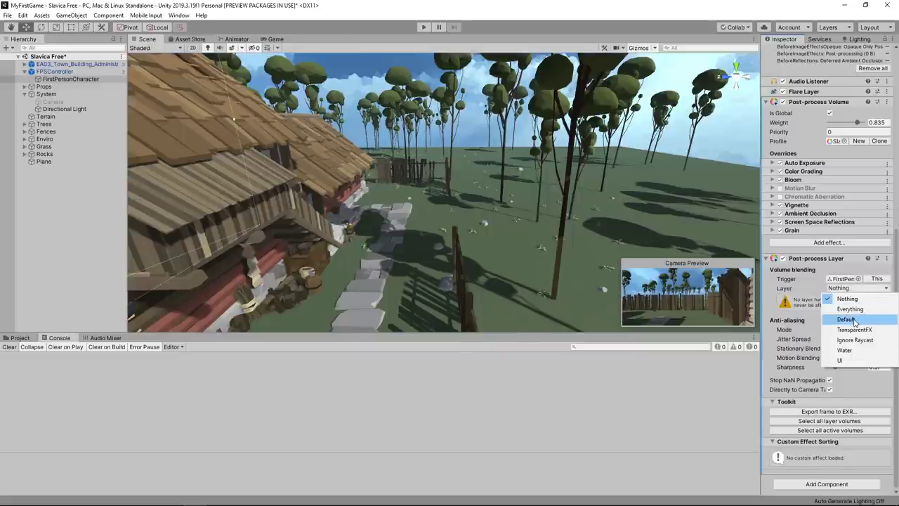
click(847, 320)
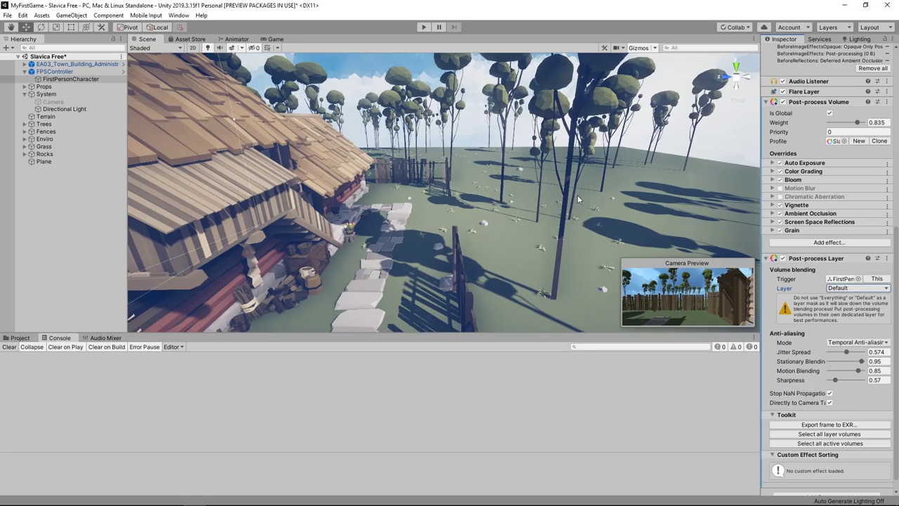
- Fly the Scene view around the village and house to see the post effects
mouse_move(578, 199)
right_down()
mouse_move(324, 185)
mouse_move(332, 247)
mouse_move(348, 247)
right_up()
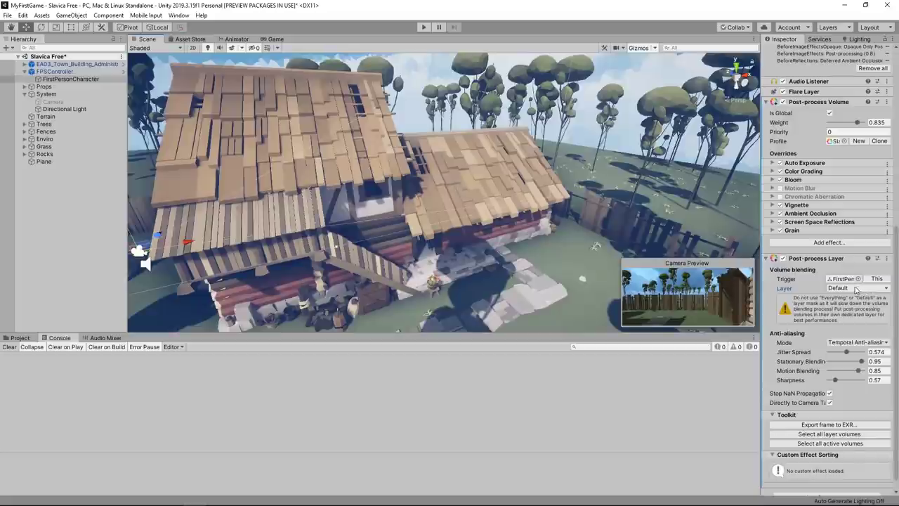
mouse_move(625, 225)
right_down()
mouse_move(280, 177)
mouse_move(295, 175)
right_up()
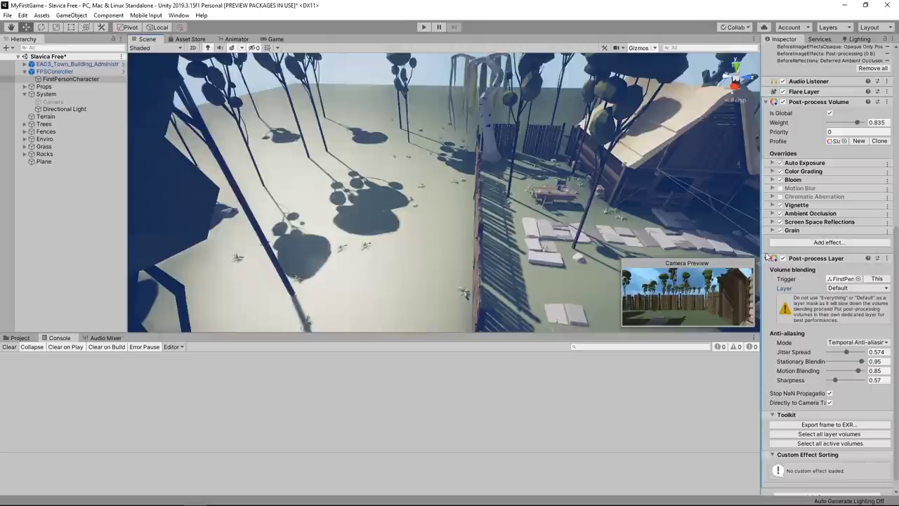
mouse_move(545, 234)
right_down()
mouse_move(525, 220)
mouse_move(641, 200)
right_up()
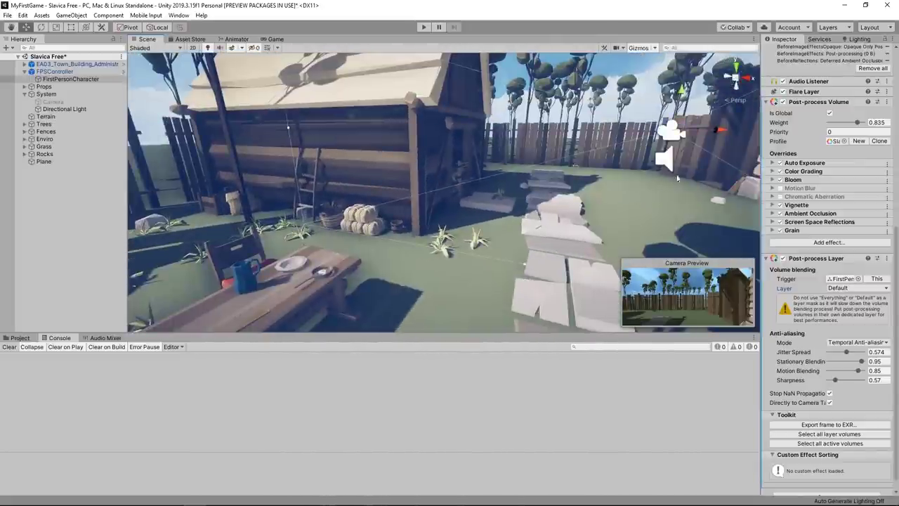
scroll(820, 219, up, 5)
scroll(820, 219, up, 4)
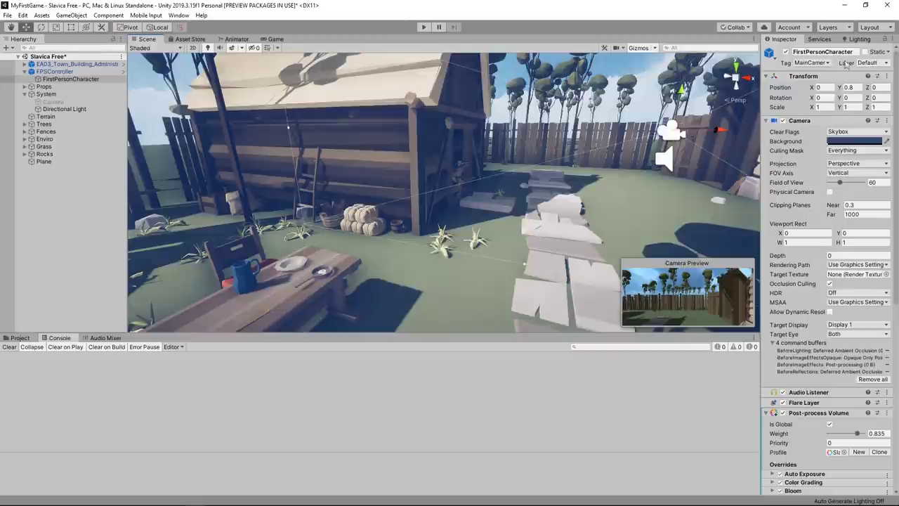
- Browse the Enviro, Terrain, System, Fences, Plane and Trees objects in the Hierarchy
click(25, 222)
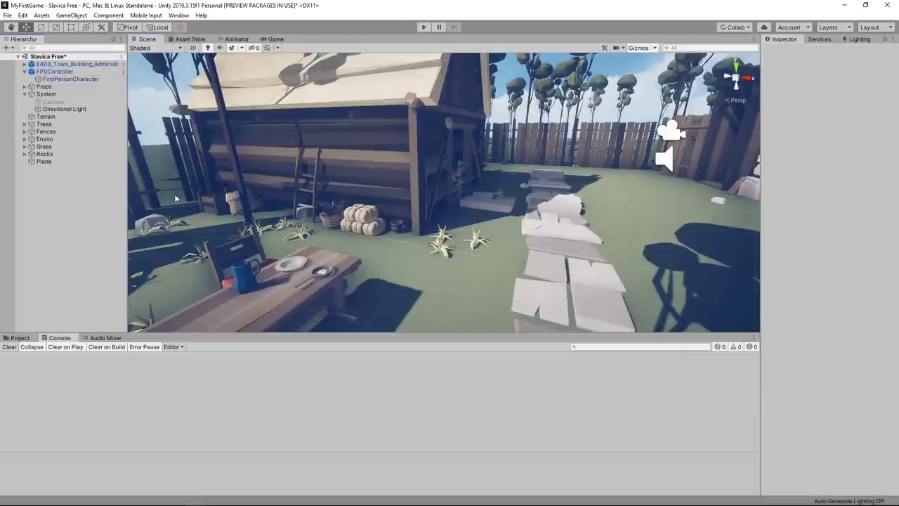
click(80, 139)
click(46, 116)
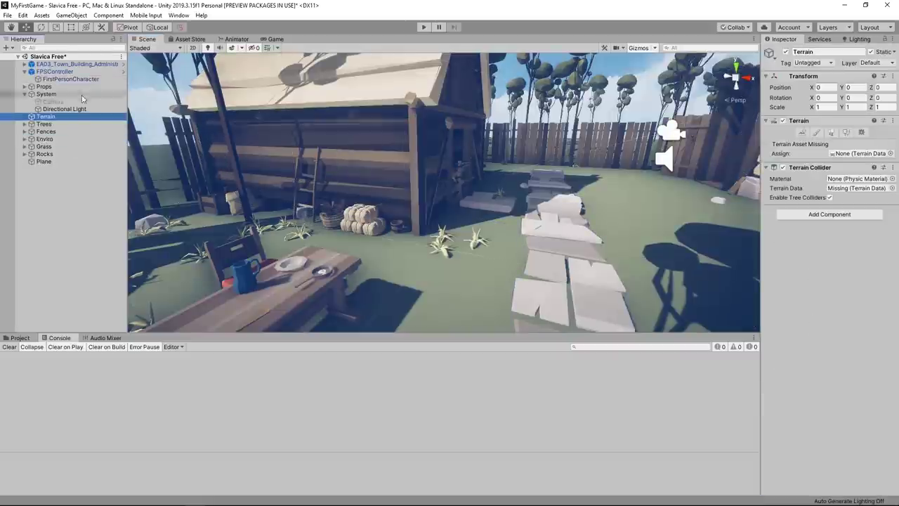
click(46, 93)
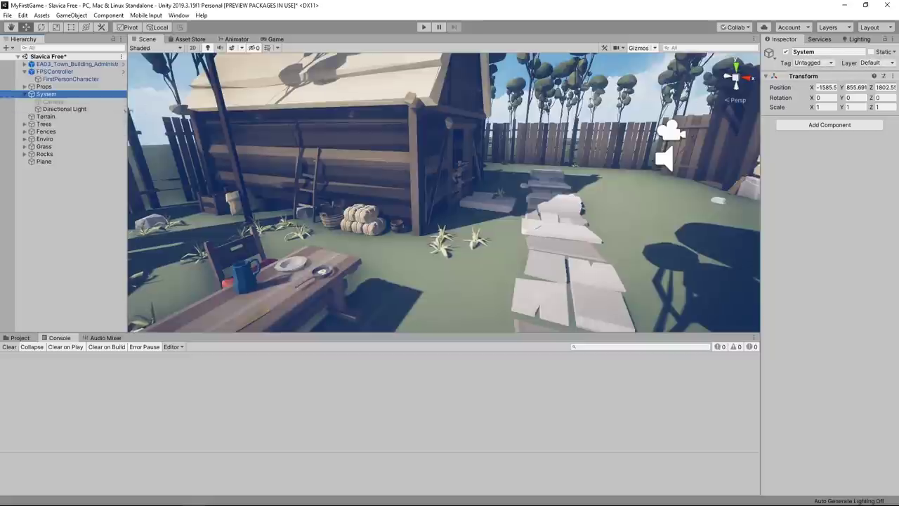
click(46, 131)
click(43, 162)
click(49, 189)
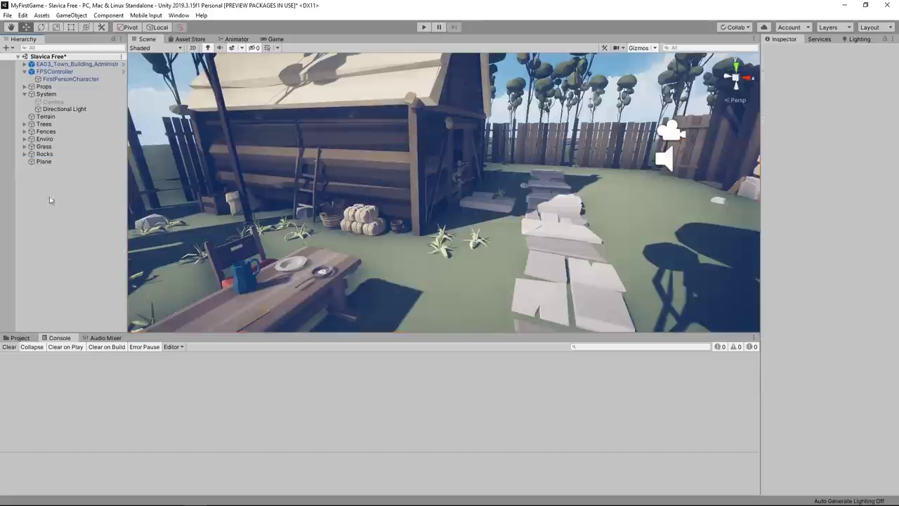
click(43, 124)
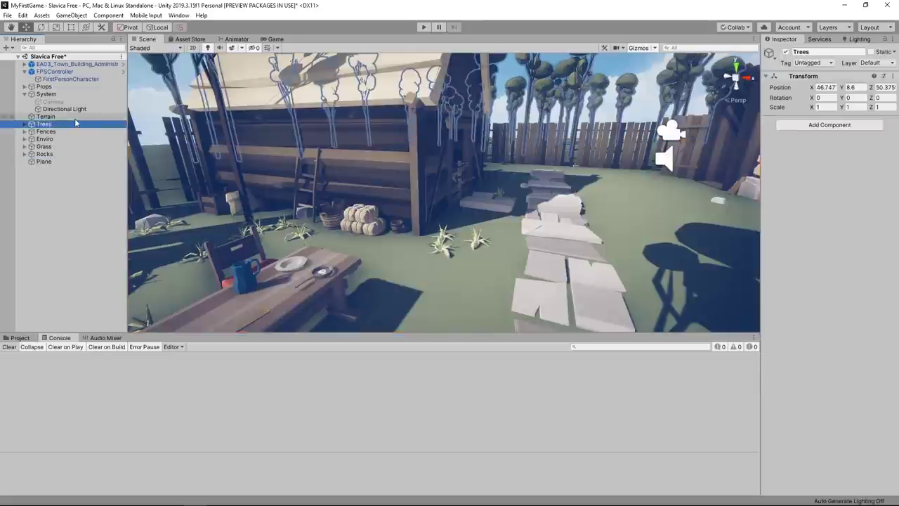
mouse_move(597, 112)
alt+mouse_down()
mouse_move(608, 118)
mouse_move(471, 190)
alt+mouse_up()
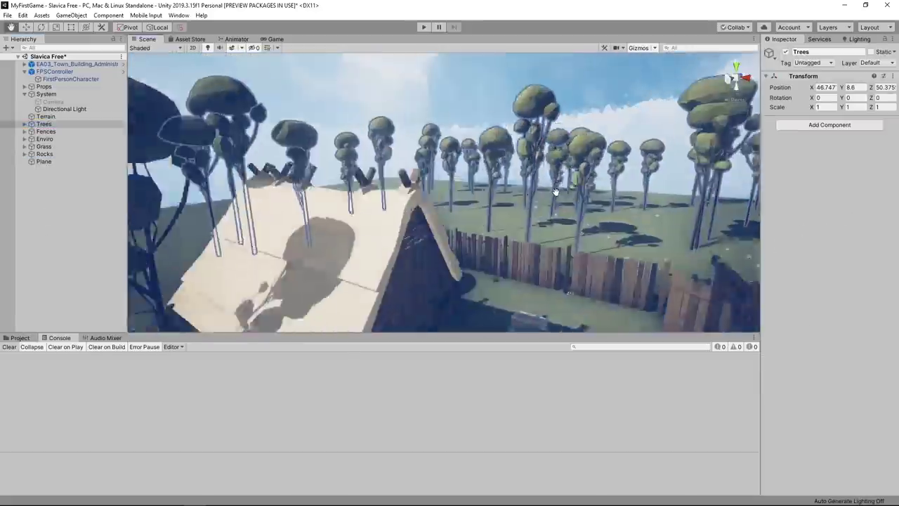
click(35, 125)
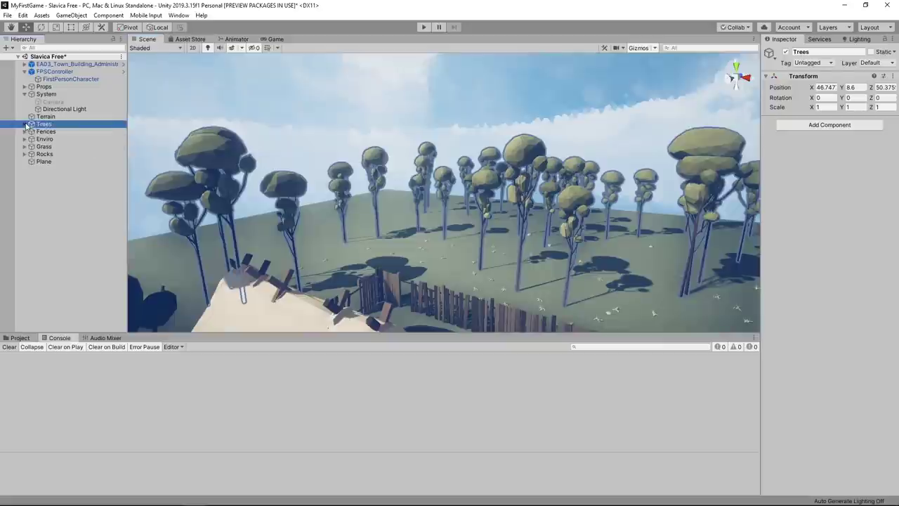
- Expand Trees and one EA03_Nature_Tree, selecting each of its three LOD meshes
click(25, 123)
click(73, 191)
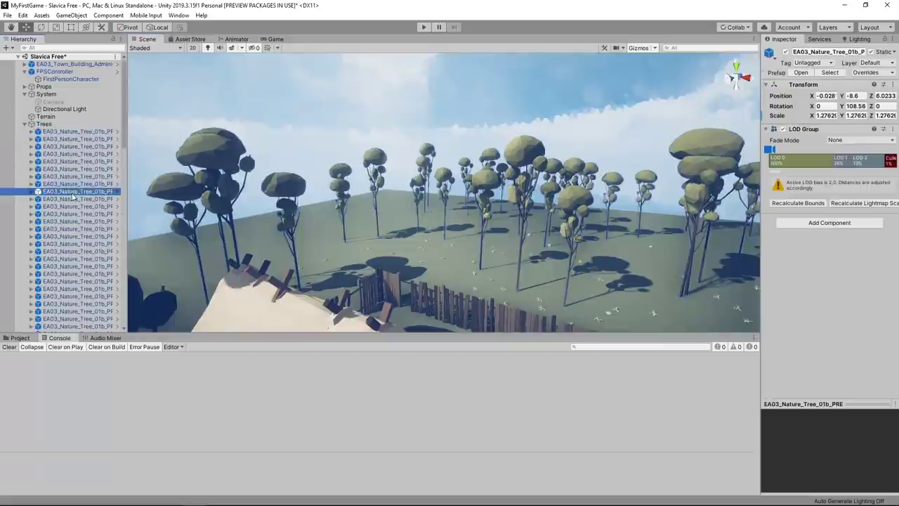
click(81, 229)
scroll(89, 182, down, 3)
scroll(89, 181, down, 2)
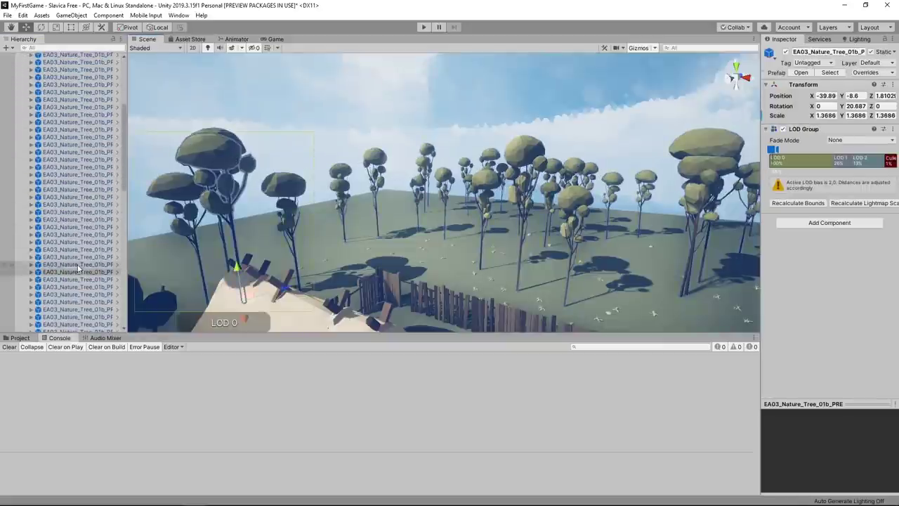
click(32, 273)
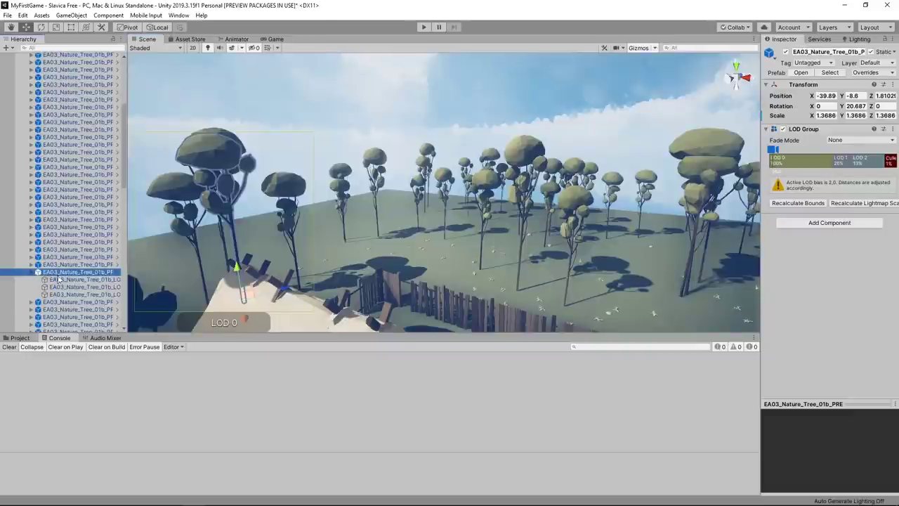
click(79, 280)
click(79, 287)
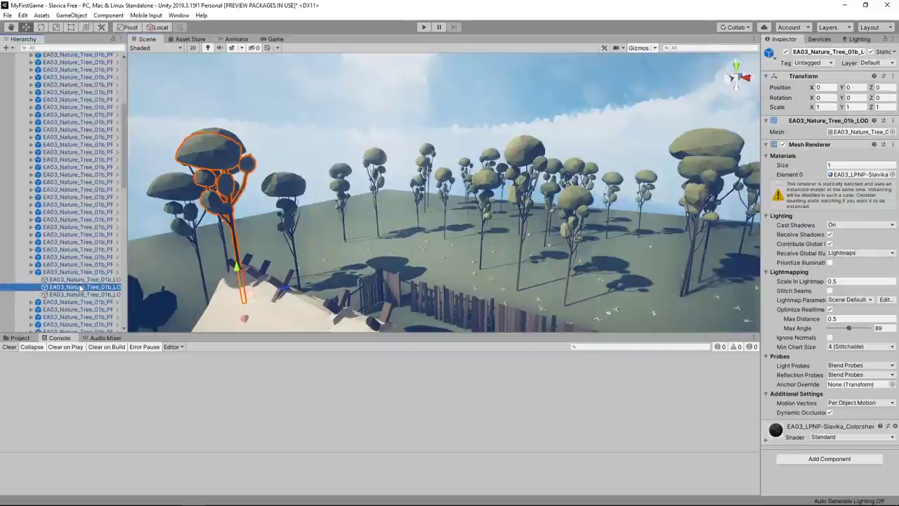
click(84, 295)
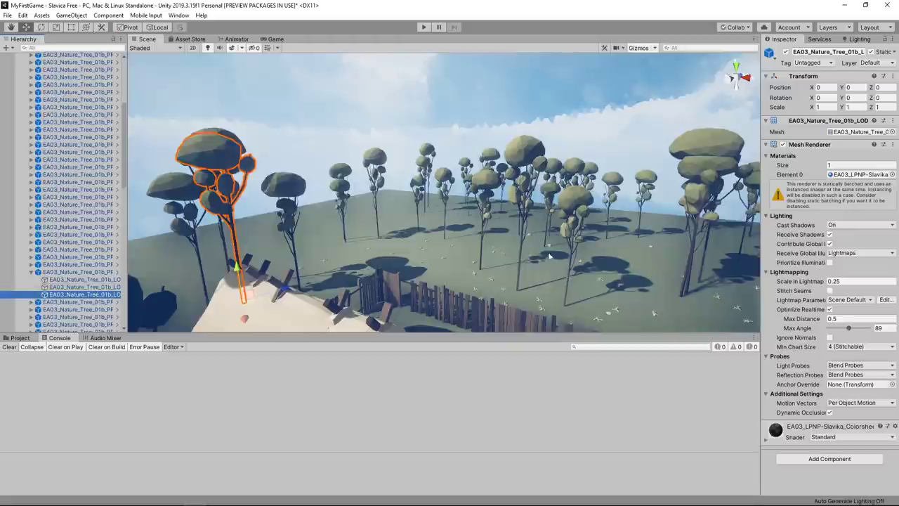
mouse_move(804, 224)
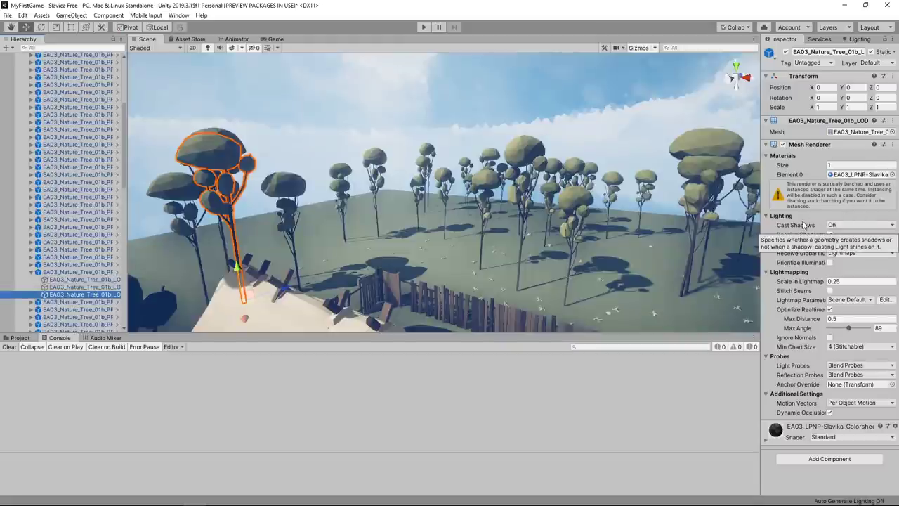
mouse_move(253, 218)
right_down()
mouse_move(324, 256)
mouse_move(410, 263)
right_up()
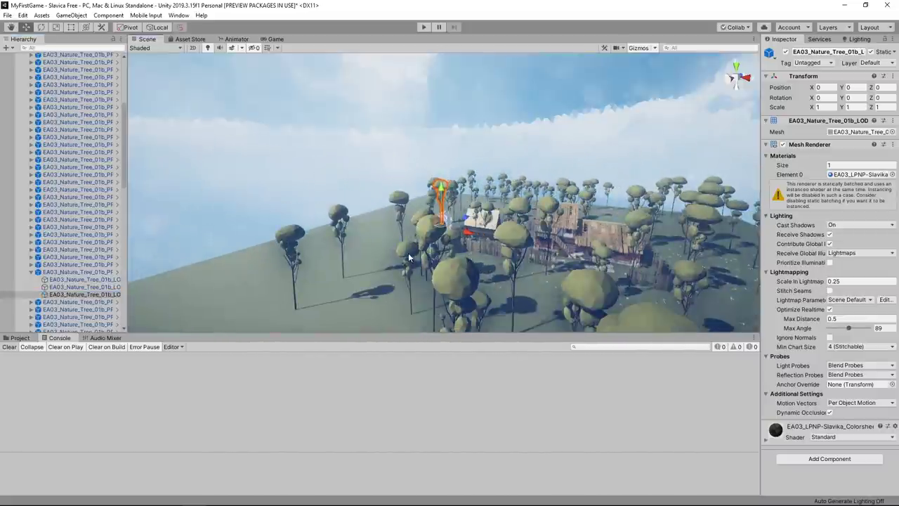
- Frame the selected tree, then name User Layer 8 'PostProcessing' in Tags & Layers
key(f)
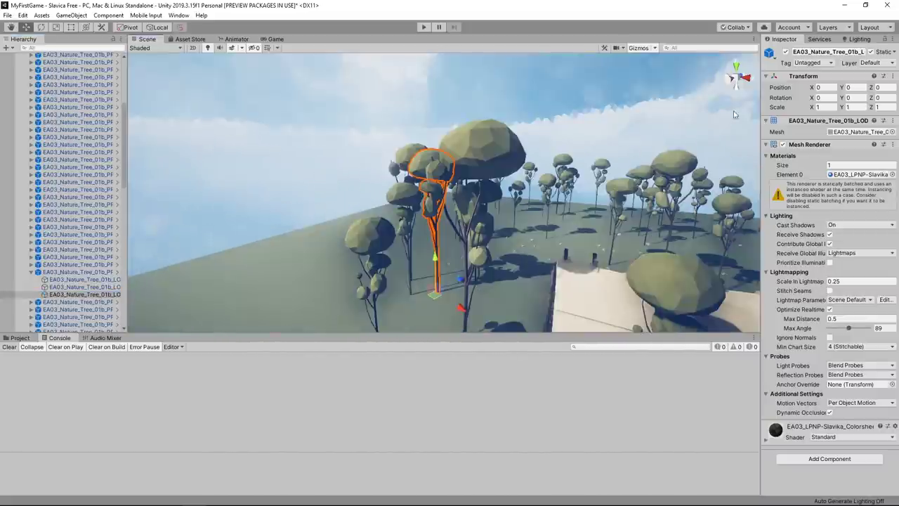
click(888, 65)
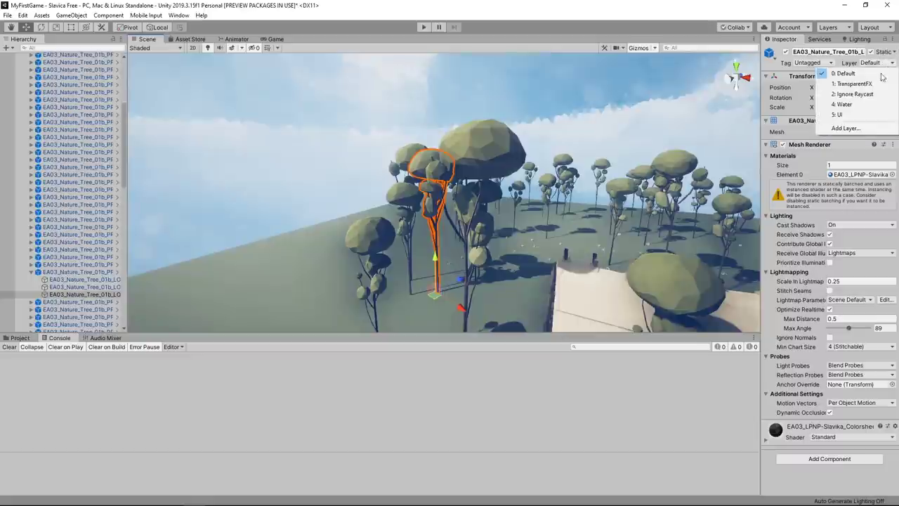
click(853, 128)
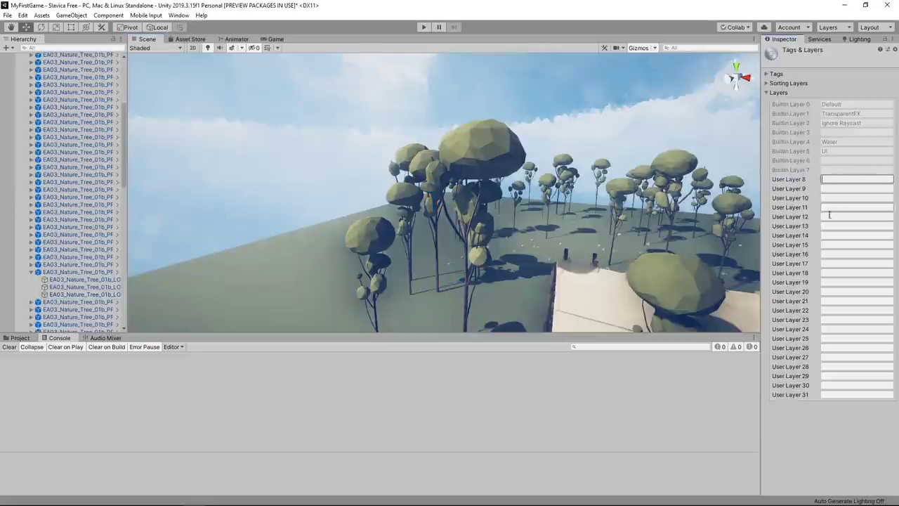
click(841, 181)
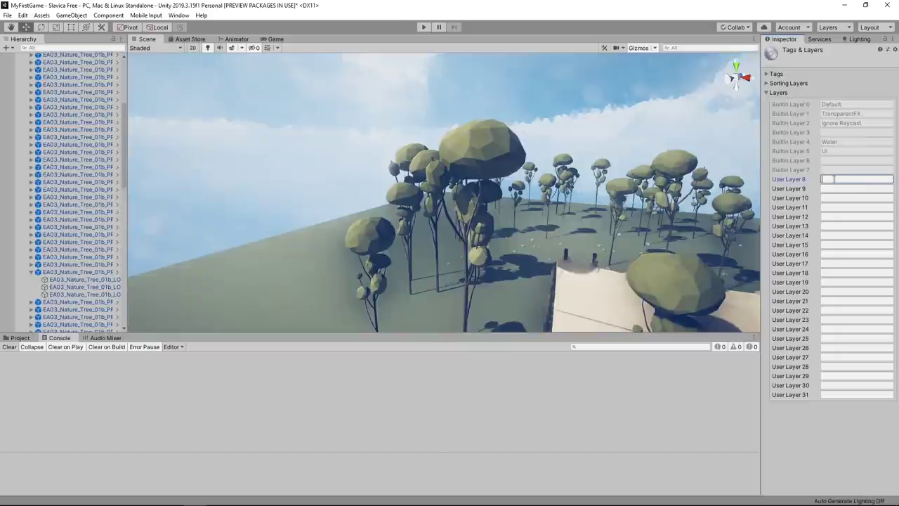
text(PostProc)
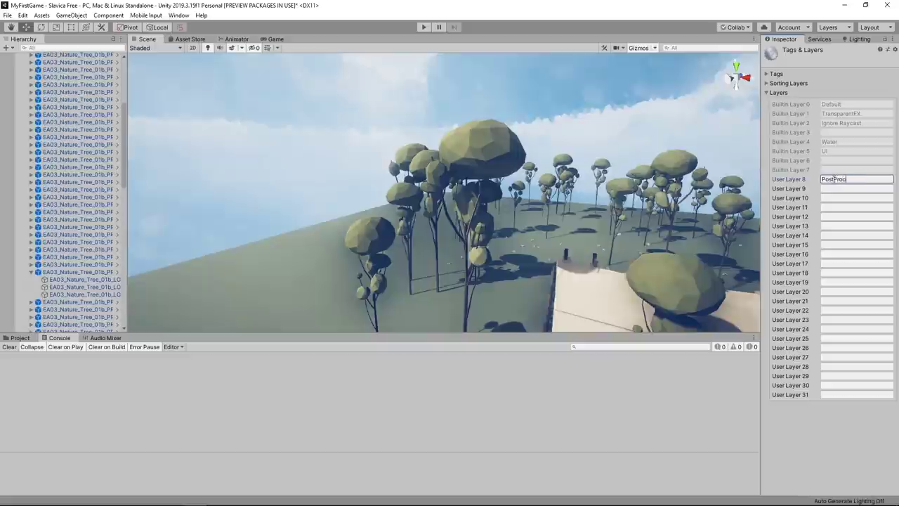
text(essing)
right_drag(513, 204, 256, 143)
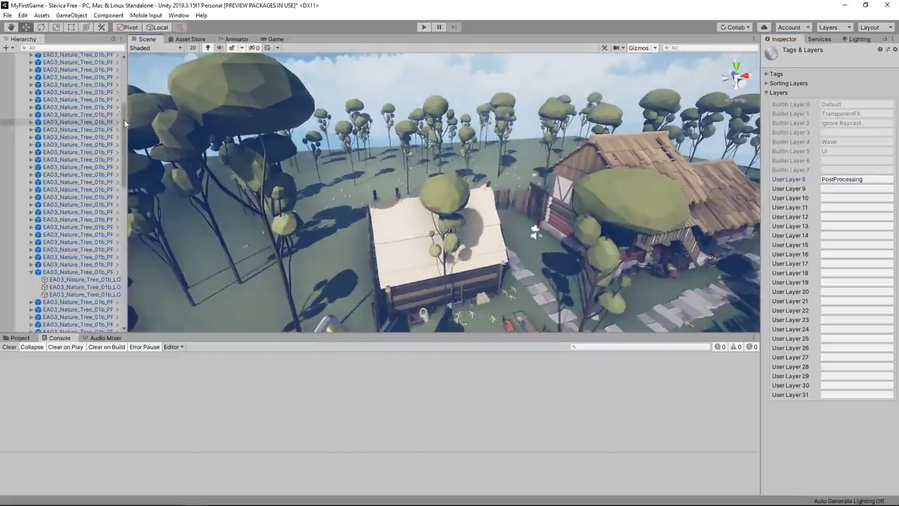
drag(122, 147, 124, 63)
- Create an empty GameObject in the Hierarchy and rename it 'Post'
click(24, 125)
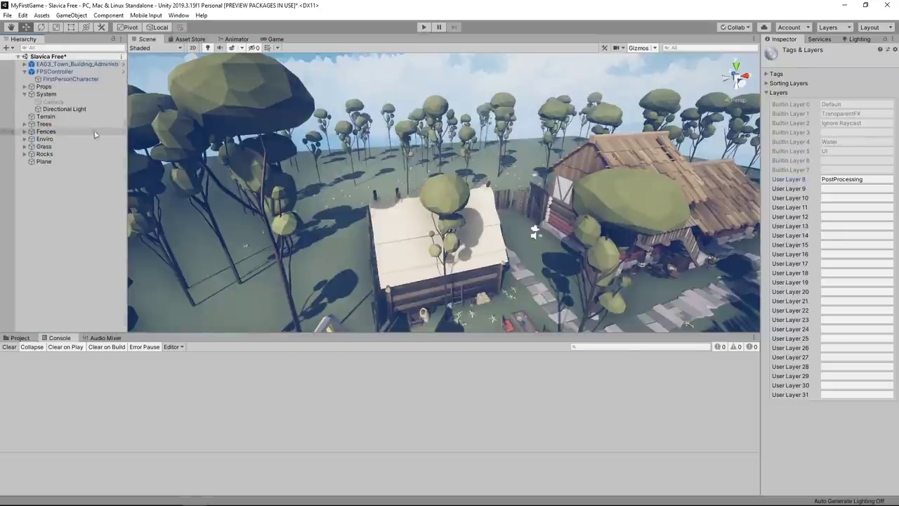
click(102, 79)
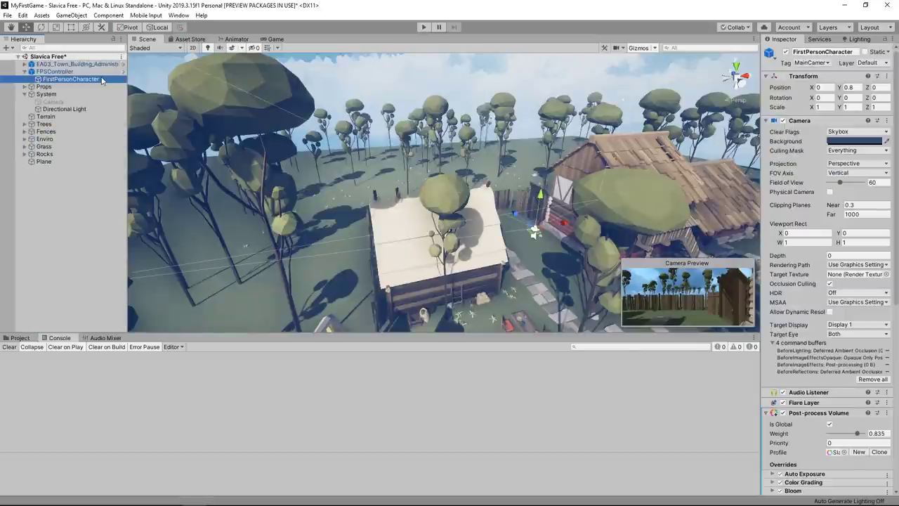
right_click(69, 189)
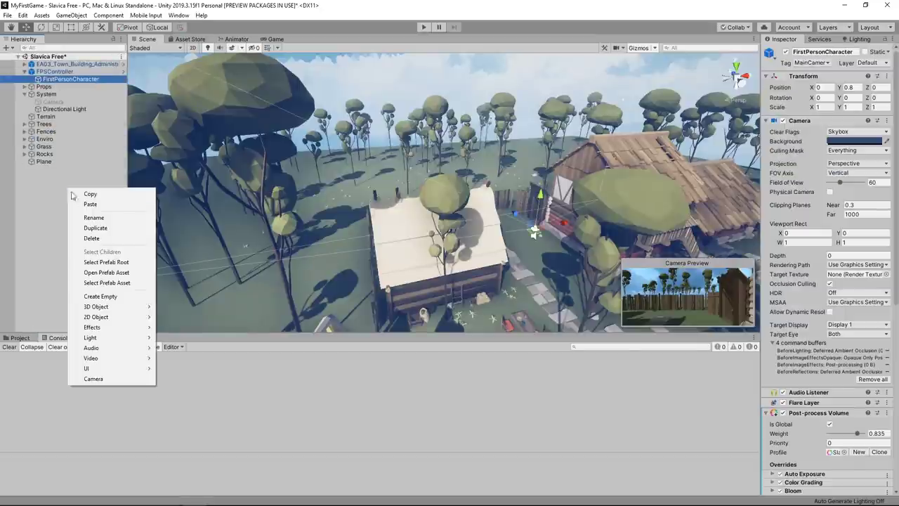
click(112, 297)
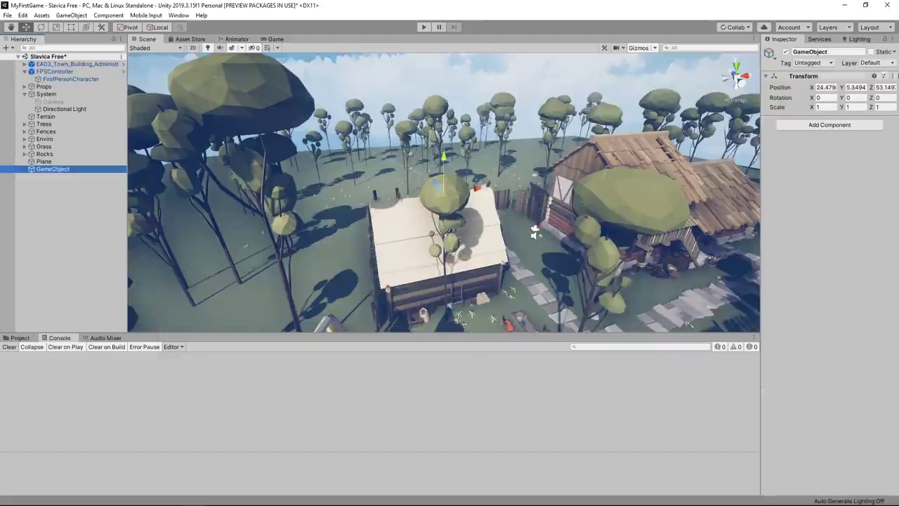
click(831, 51)
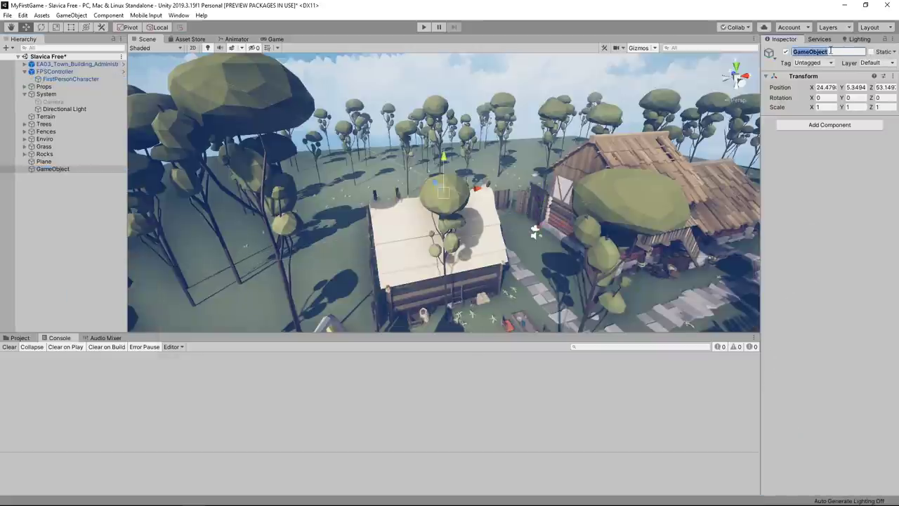
text(Post)
key(Return)
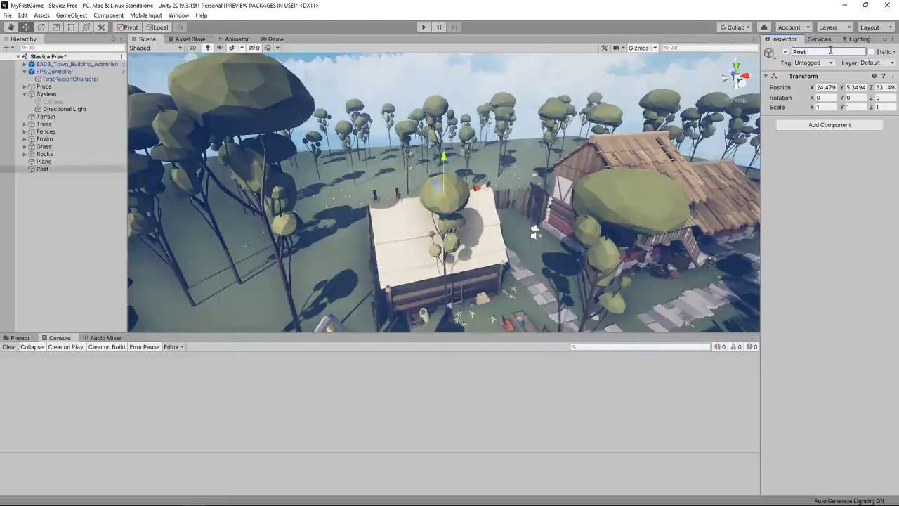
click(71, 78)
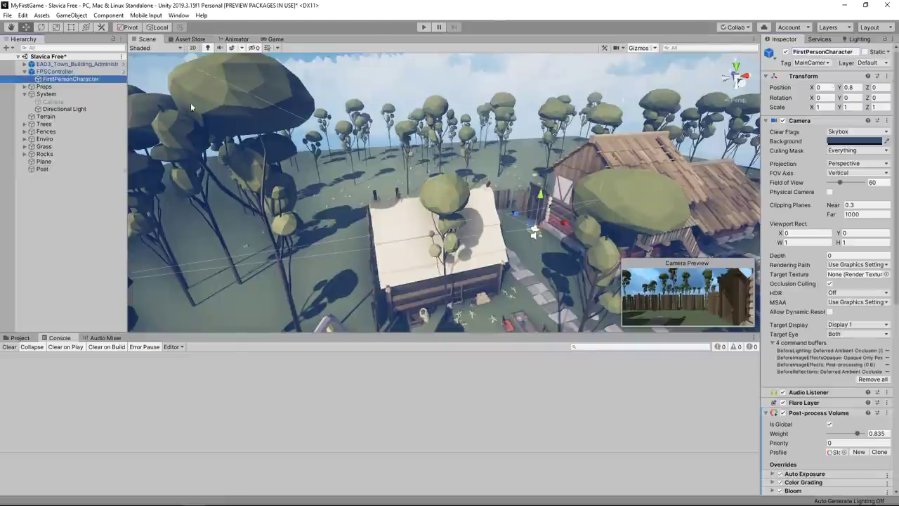
- Drag FirstPersonCharacter's Post-process Volume component onto the Post object, then select Post
drag(828, 417, 98, 179)
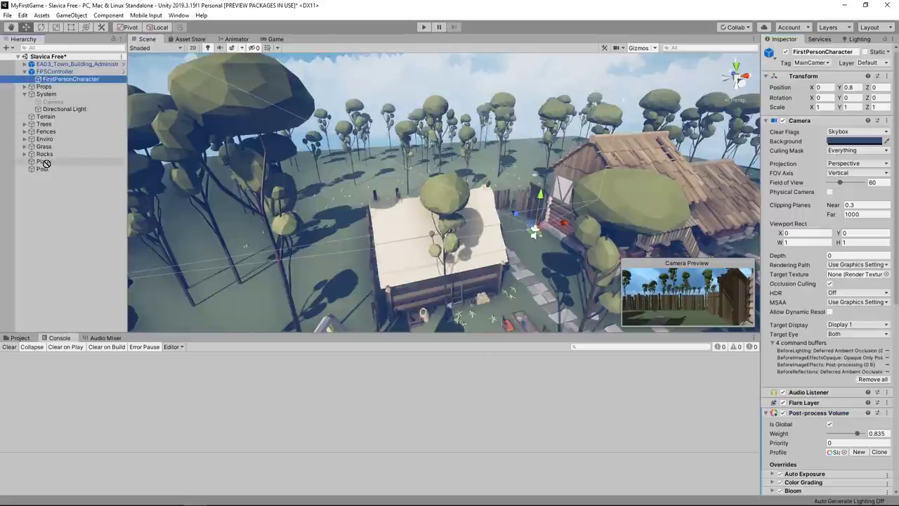
drag(98, 178, 32, 169)
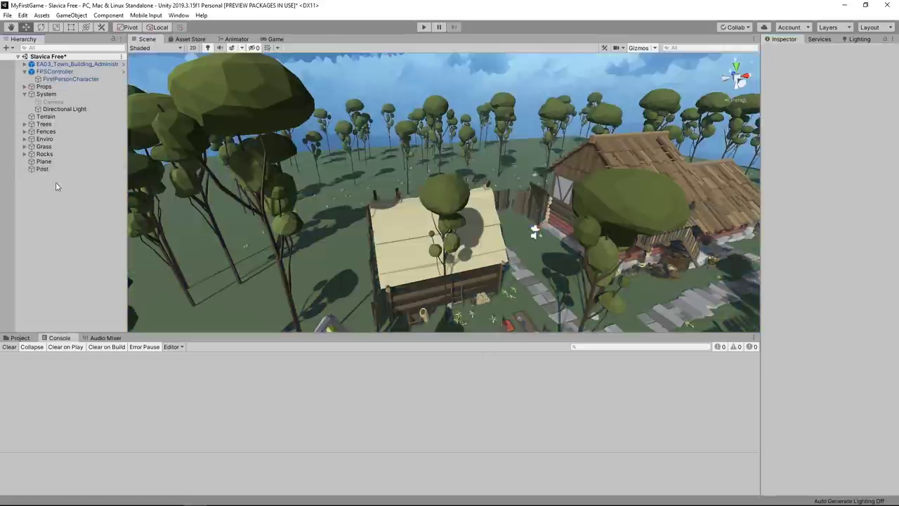
right_drag(305, 123, 708, 124)
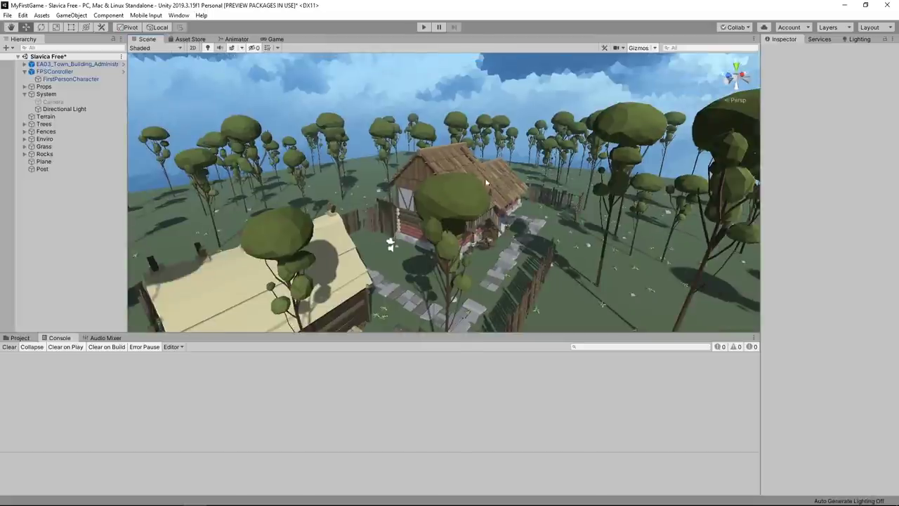
mouse_move(478, 205)
right_down()
mouse_move(604, 214)
mouse_move(345, 219)
right_up()
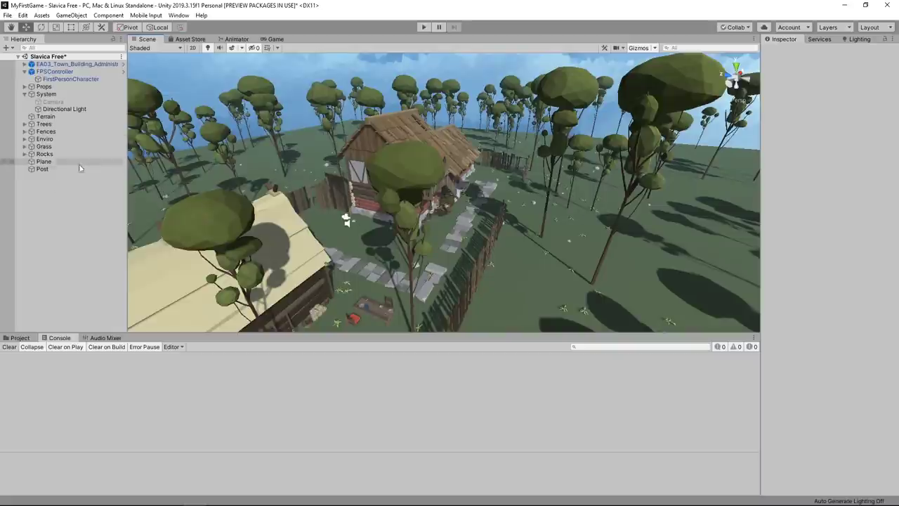
right_drag(552, 160, 473, 155)
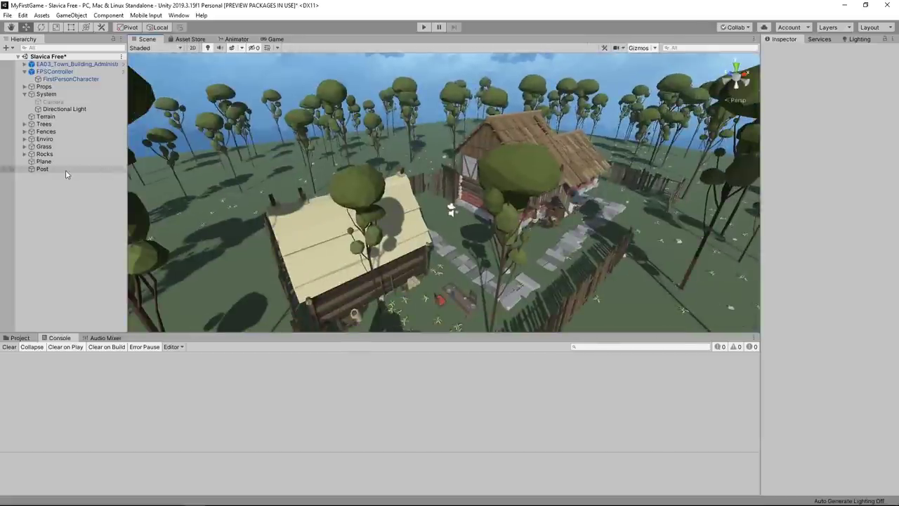
click(63, 170)
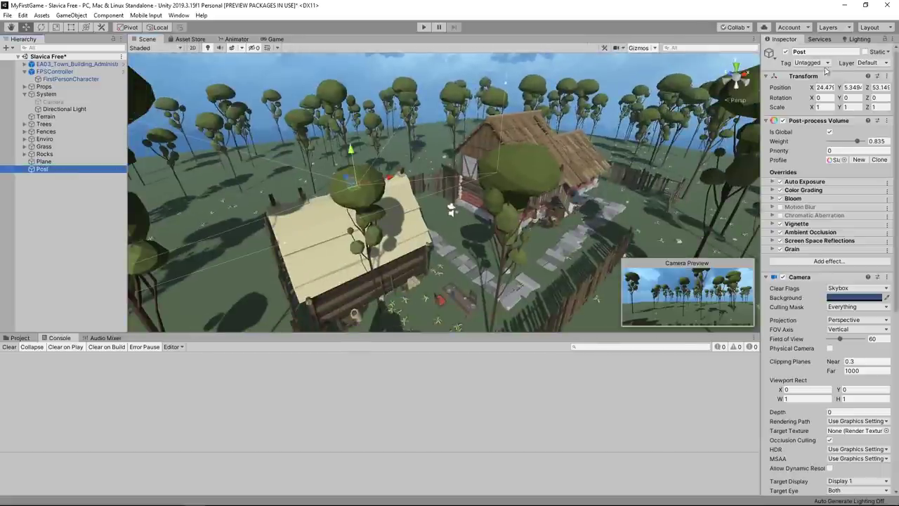
- Put Post on the PostProcessing layer and limit its volume blending to PostProcessing only
click(875, 62)
click(864, 125)
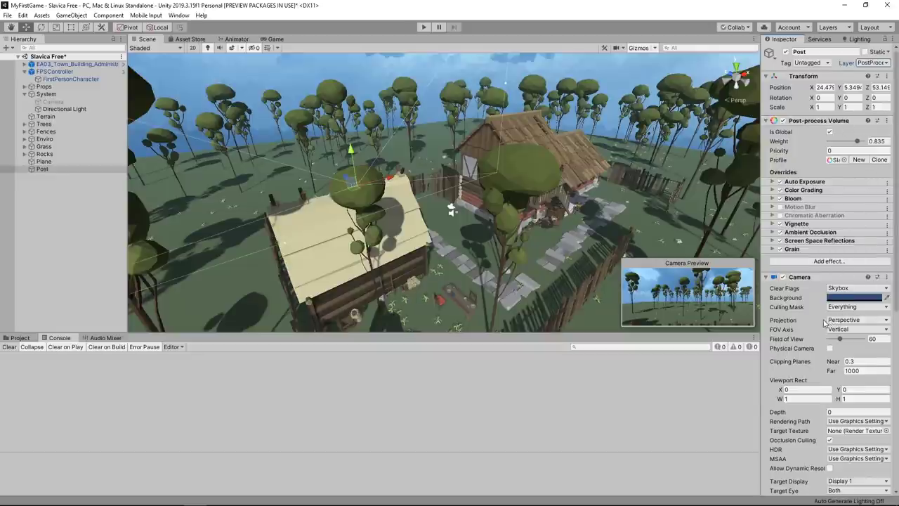
scroll(828, 323, down, 10)
click(887, 276)
click(854, 358)
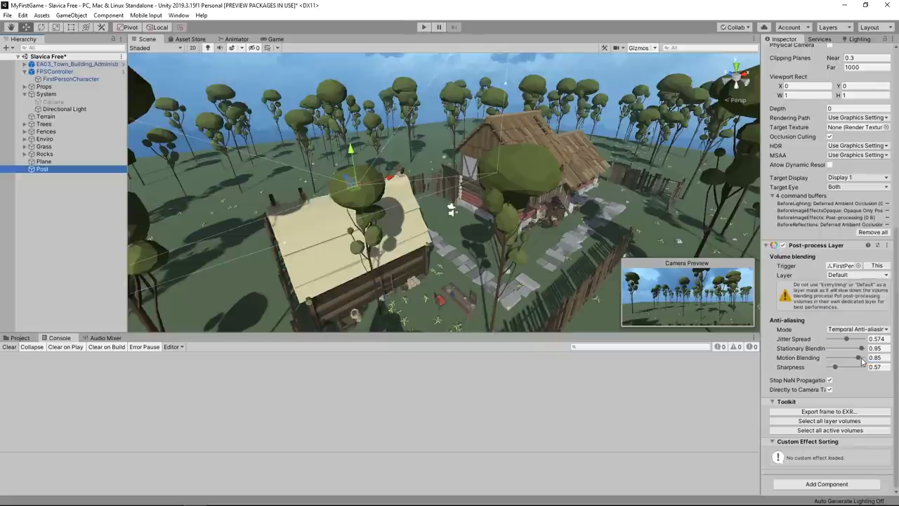
click(871, 276)
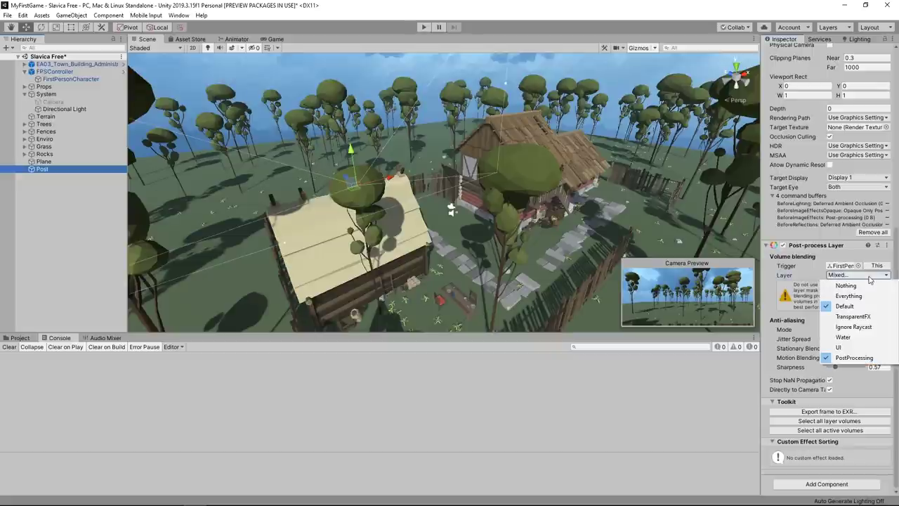
click(847, 308)
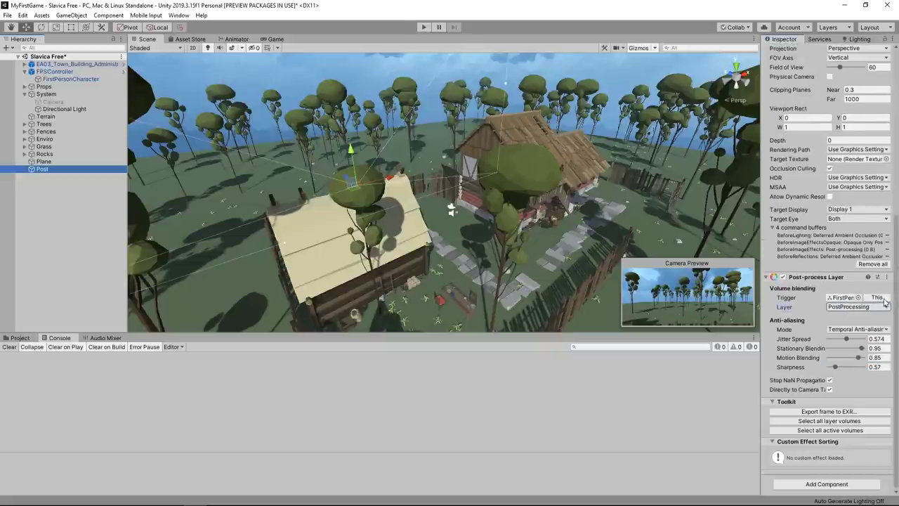
click(843, 297)
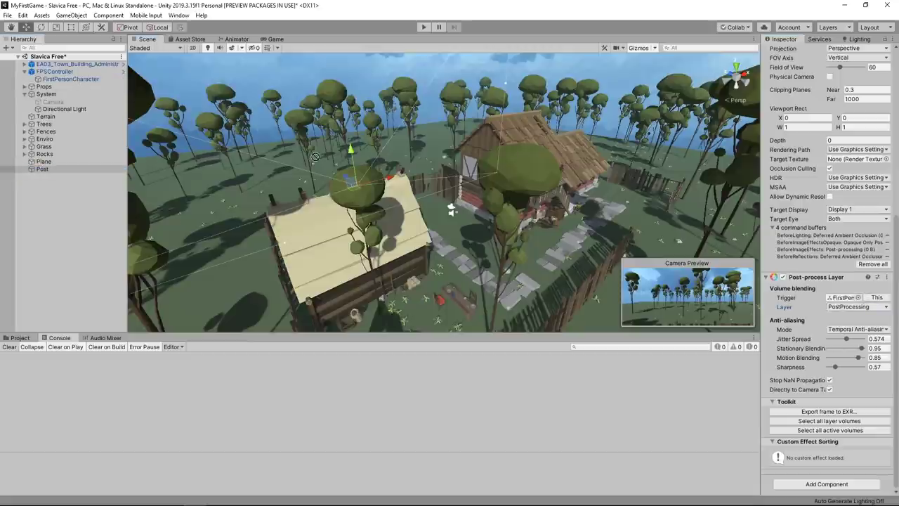
click(846, 298)
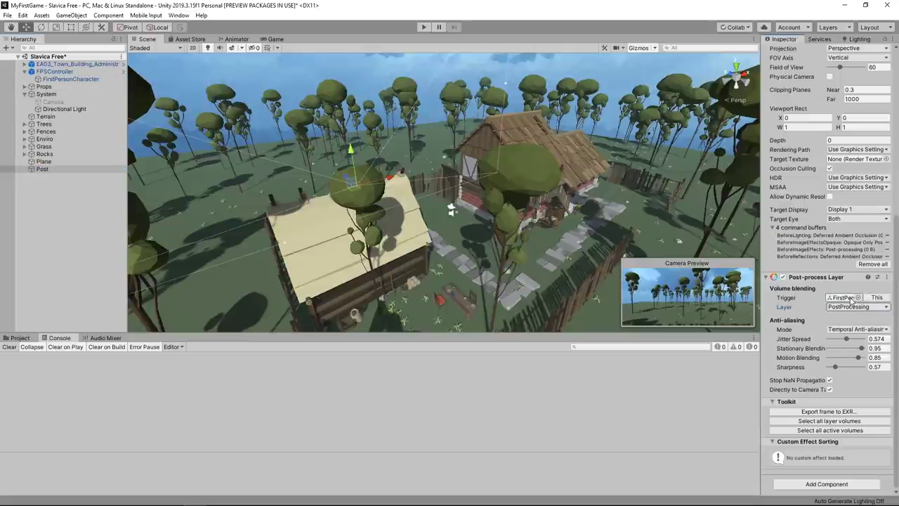
scroll(852, 301, up, 5)
- Move the Post-process Layer component off Post after the Camera refuses removal
right_click(846, 177)
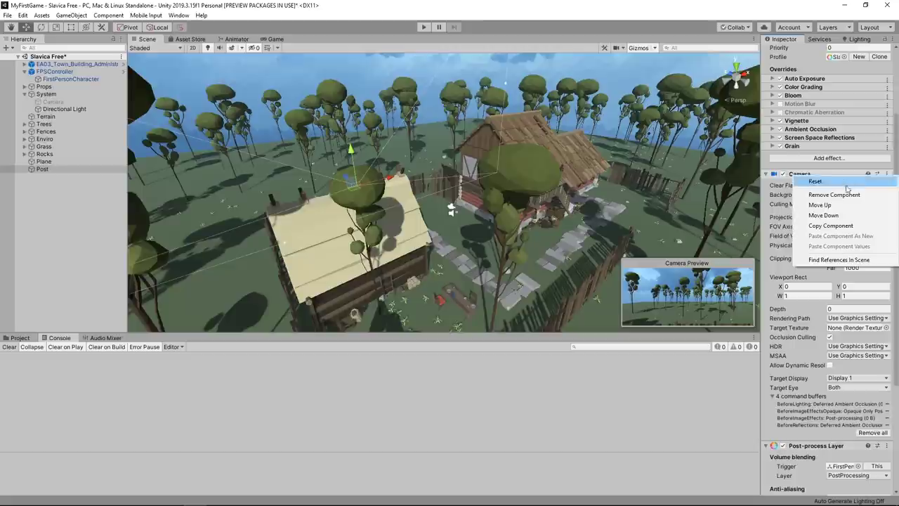
click(847, 195)
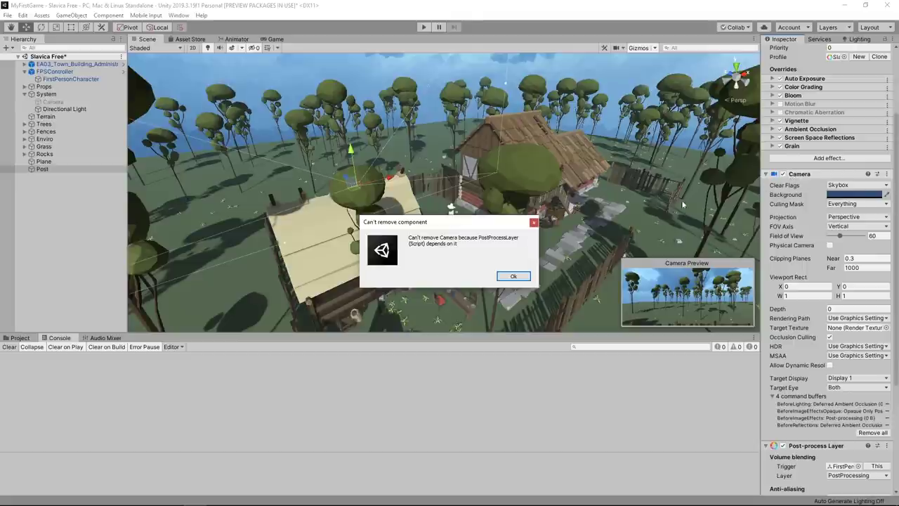
click(525, 276)
scroll(786, 190, up, 3)
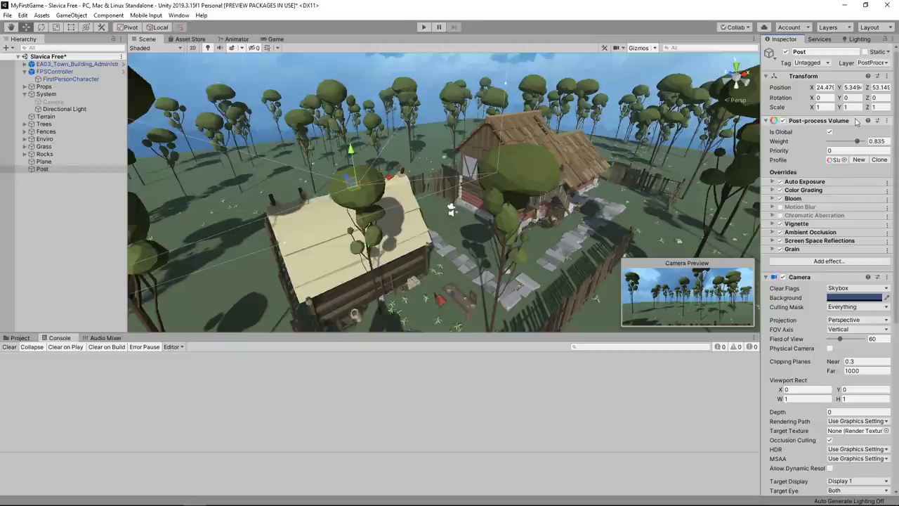
scroll(843, 183, down, 5)
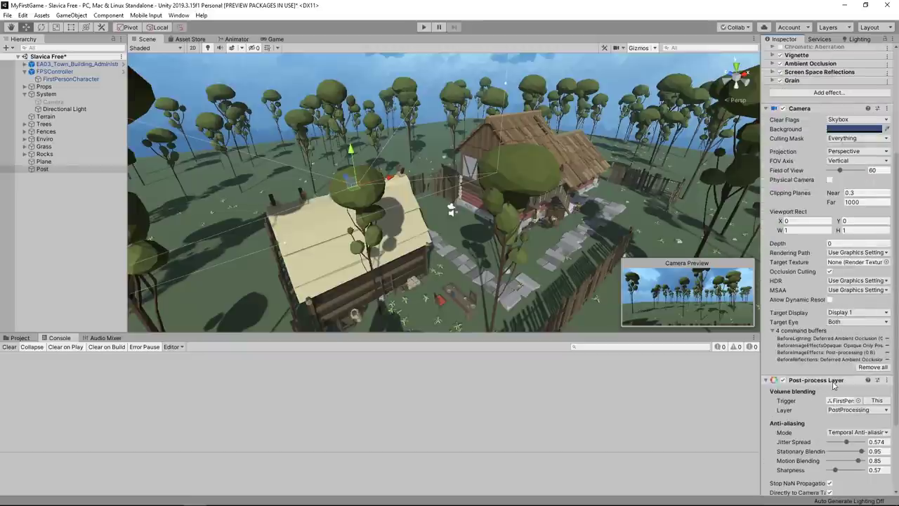
mouse_move(834, 384)
mouse_down()
mouse_move(349, 264)
mouse_move(70, 81)
mouse_up()
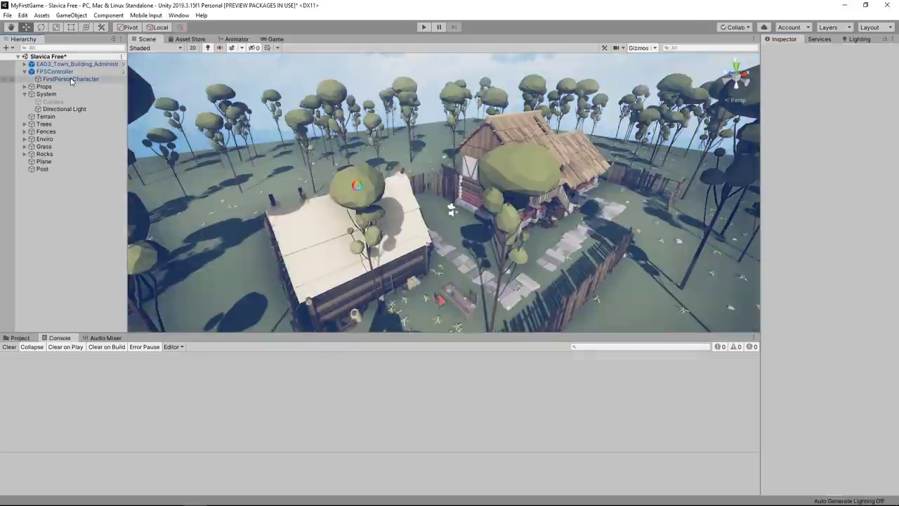
- Remove the Camera component from Post, then run the scene in Play mode
click(63, 168)
scroll(815, 337, down, 1)
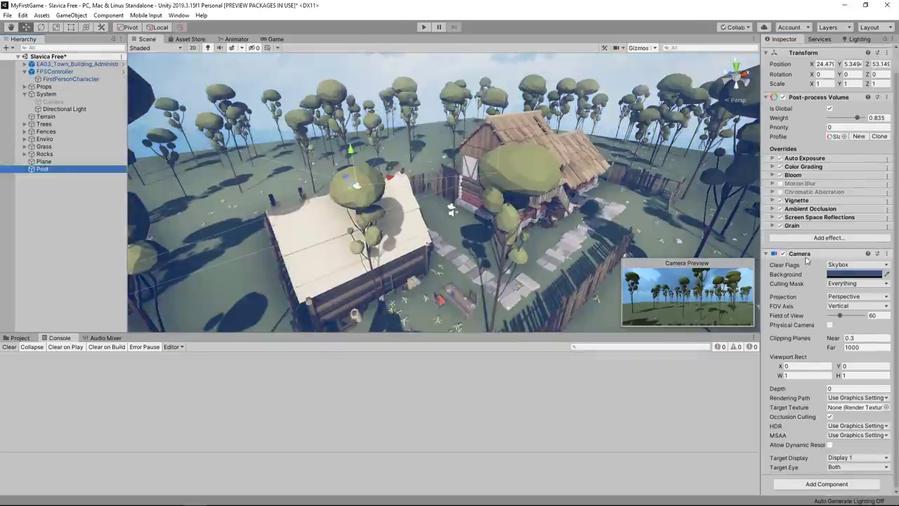
right_click(796, 254)
click(841, 278)
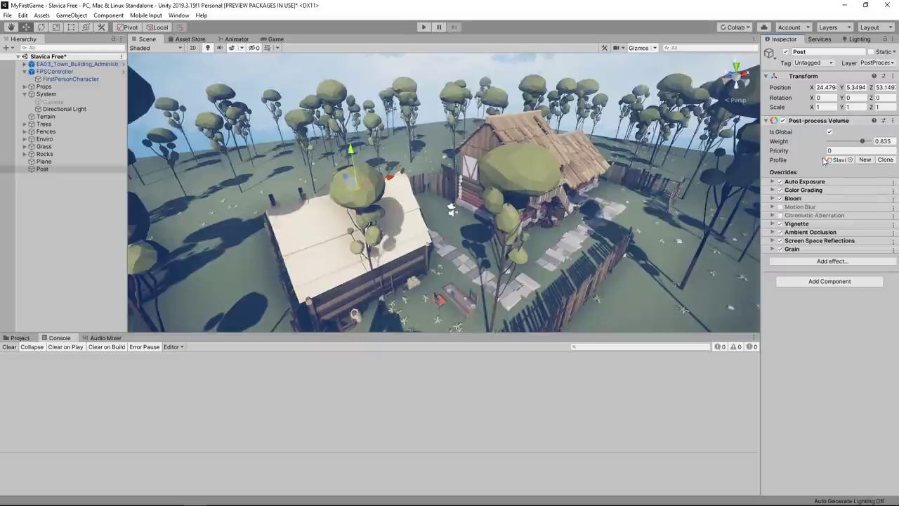
key(ctrl+p)
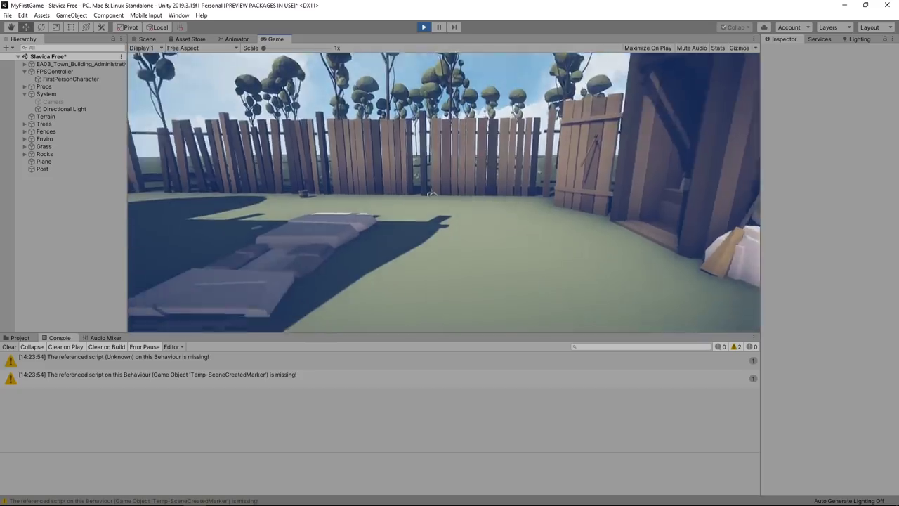